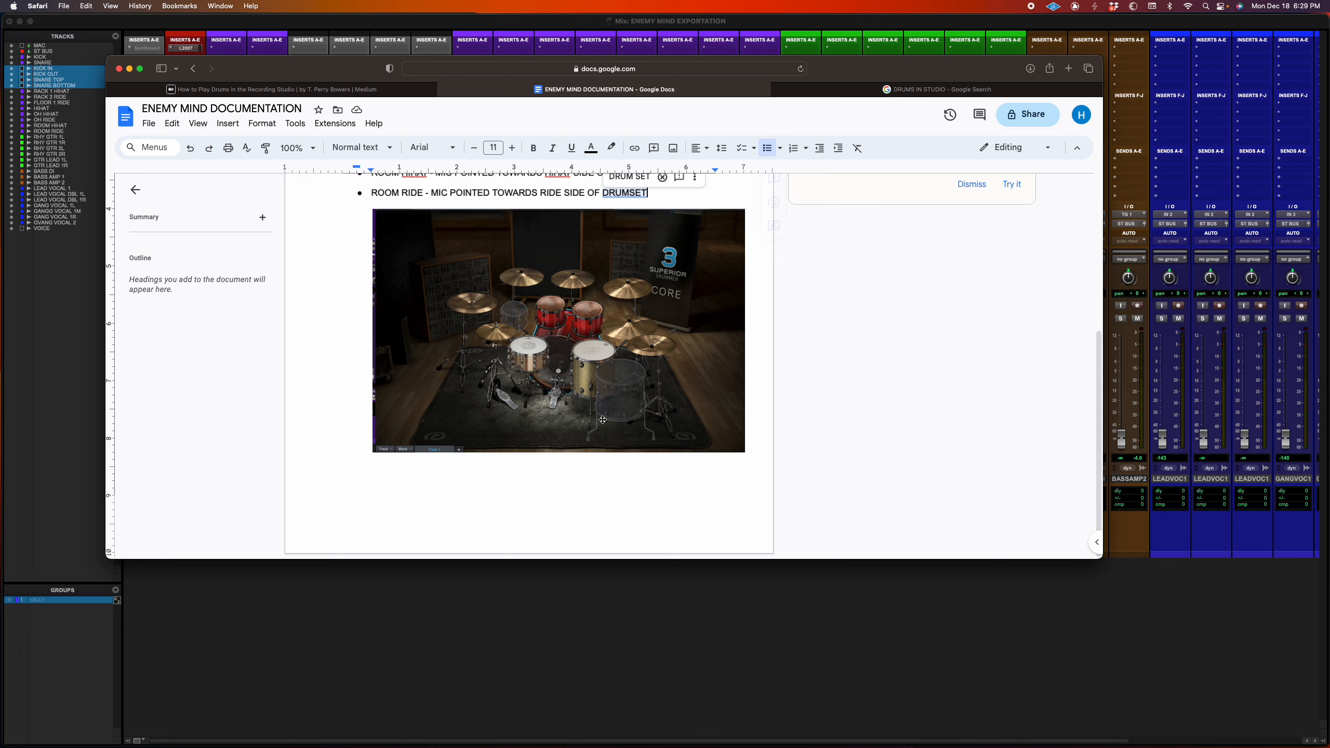
Step: Compare the studio drum photo in the Medium article with the drum track list and kit picture in the ENEMY MIND DOCUMENTATION document
left_click(322, 90)
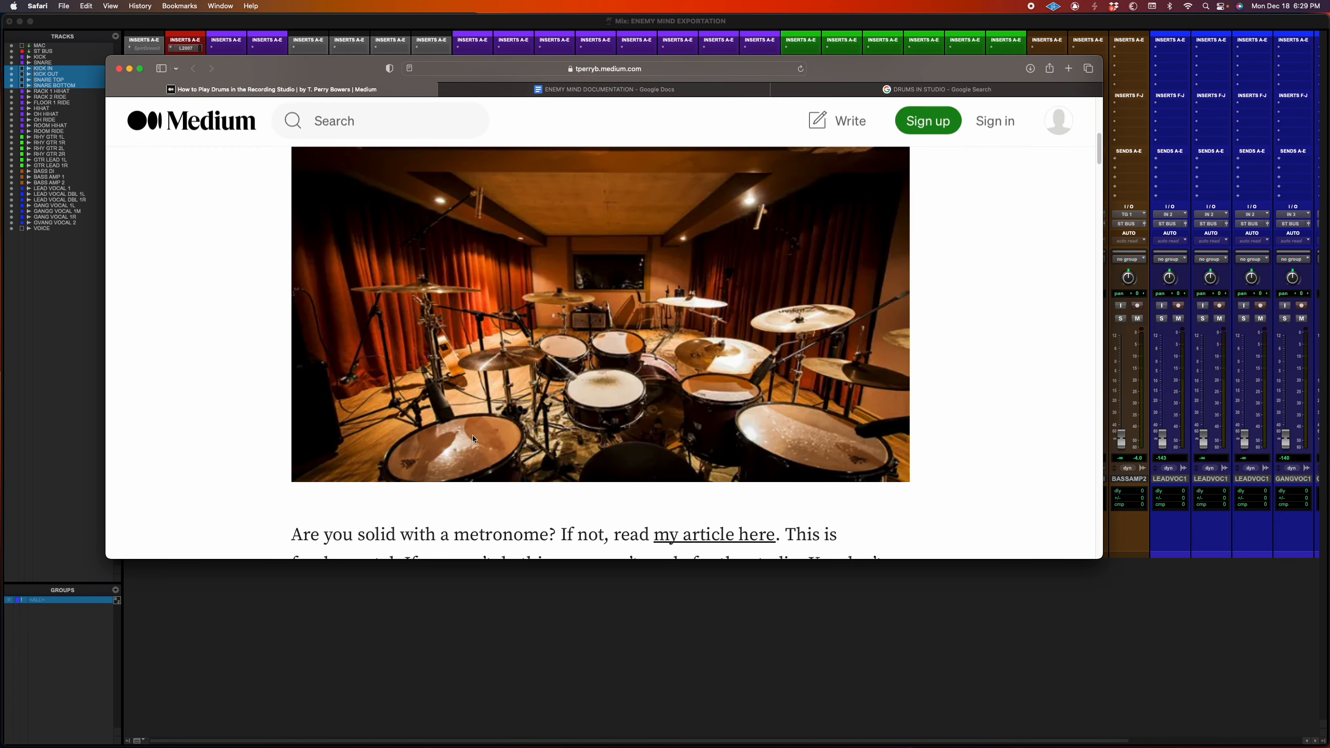
left_click(637, 90)
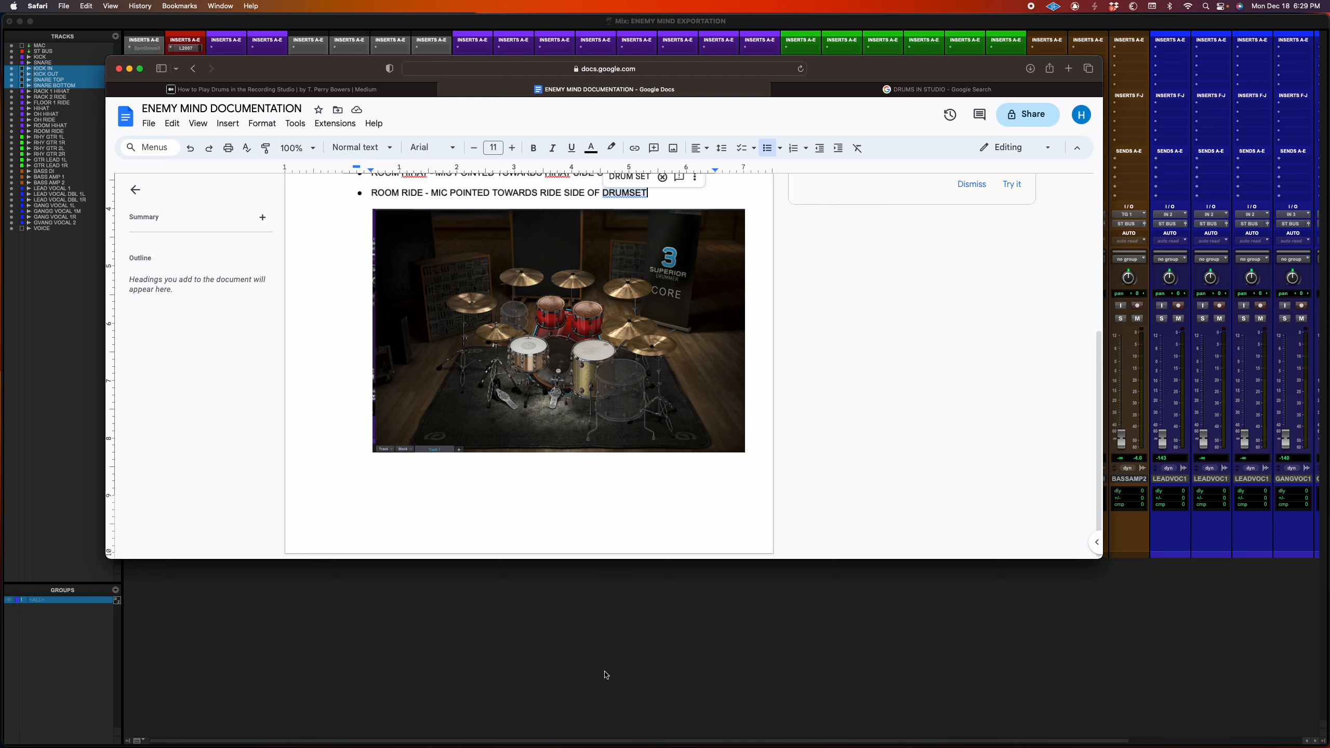
left_click(607, 498)
scroll(608, 498, "up", 5)
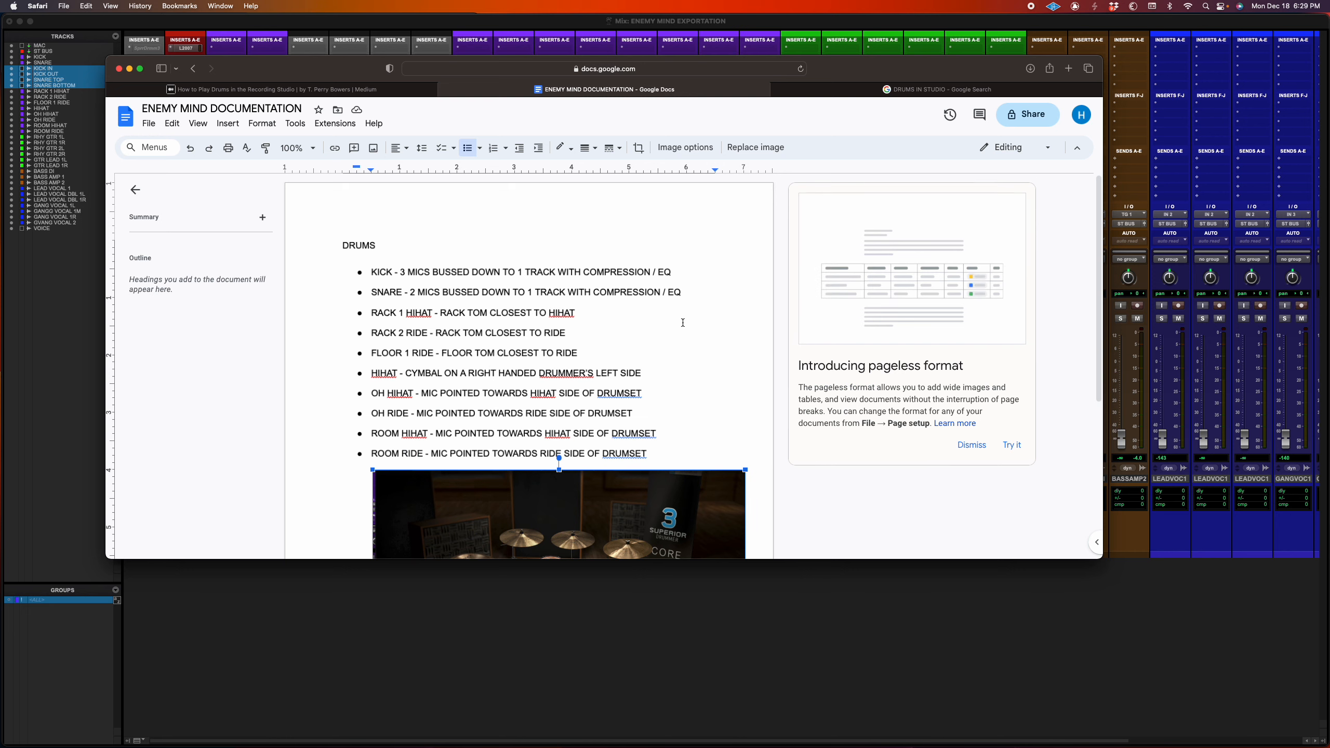
scroll(683, 323, "down", 3)
Step: Switch to the Pro Tools mixer and highlight the drum tracks from KICK IN to ROOM RIDE, narrowing down to KICK IN and KICK OUT
left_click(541, 587)
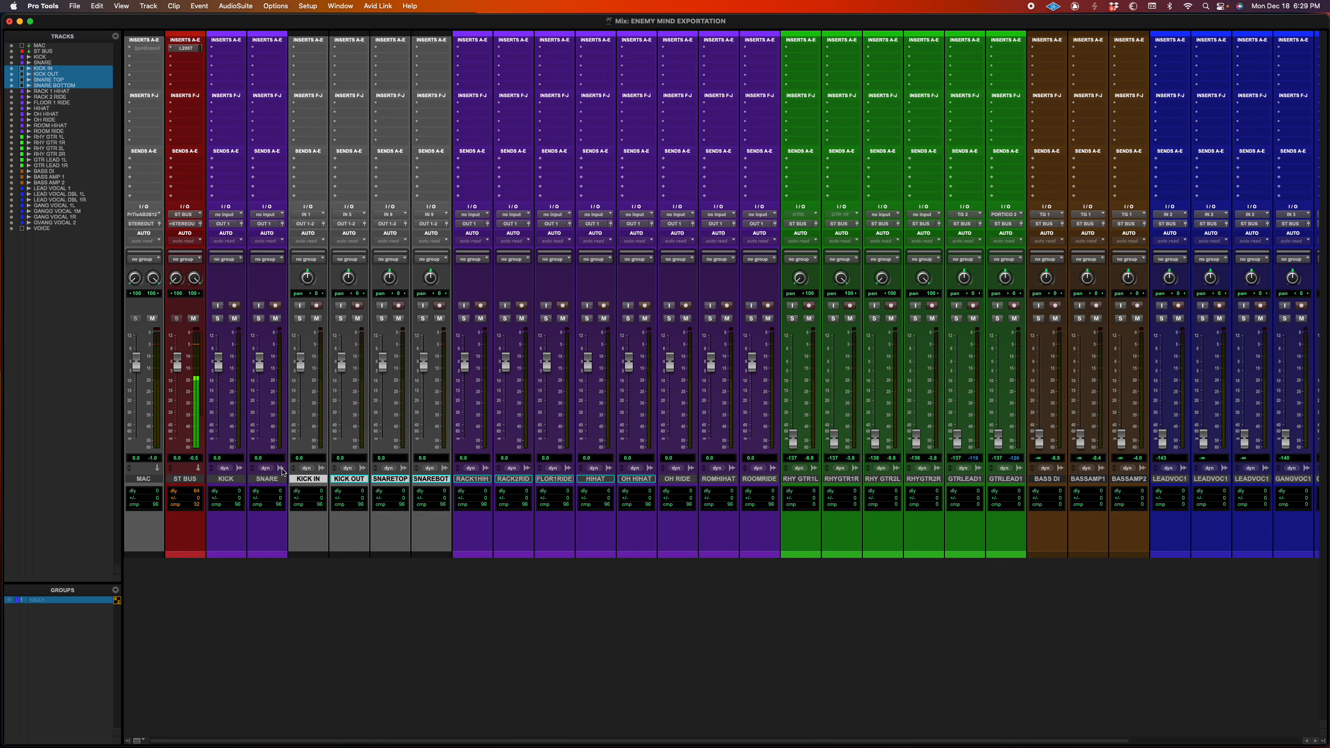
left_click(759, 478, "shift")
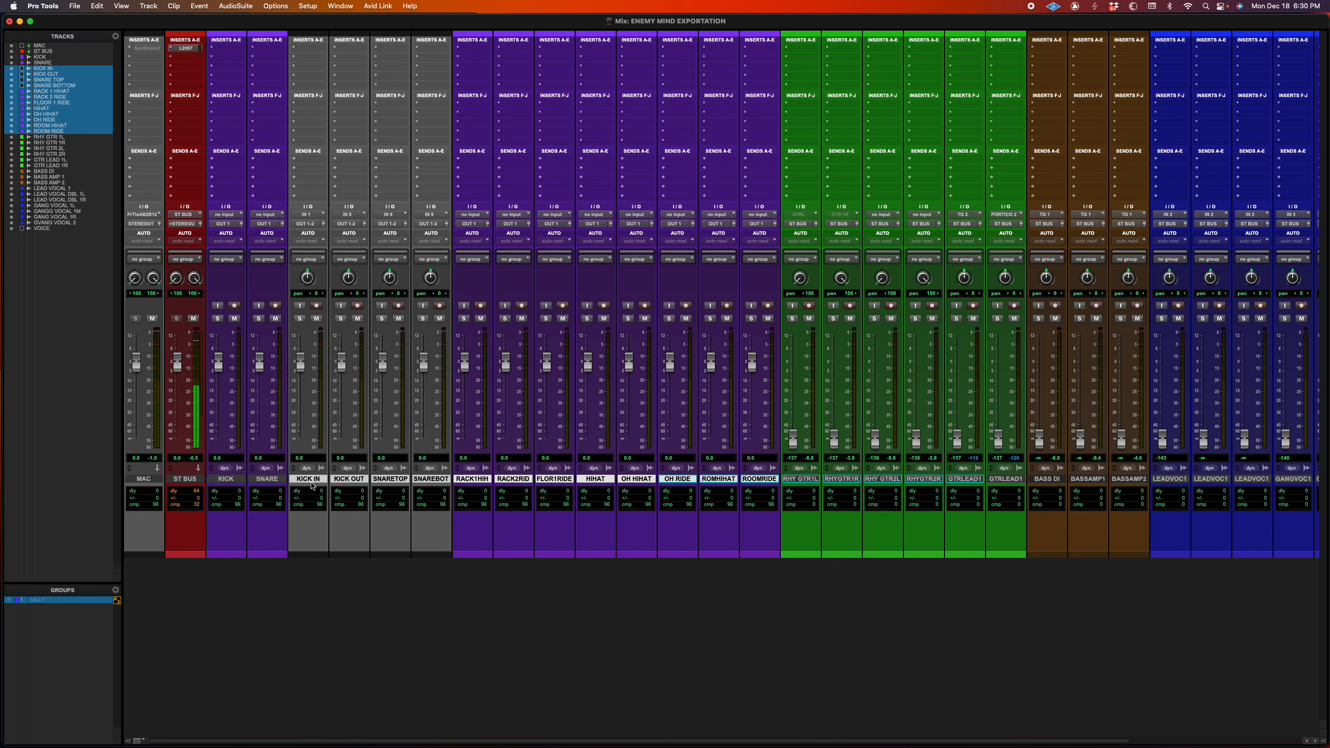
left_click(433, 483)
left_click(360, 483)
left_click(314, 483, "shift")
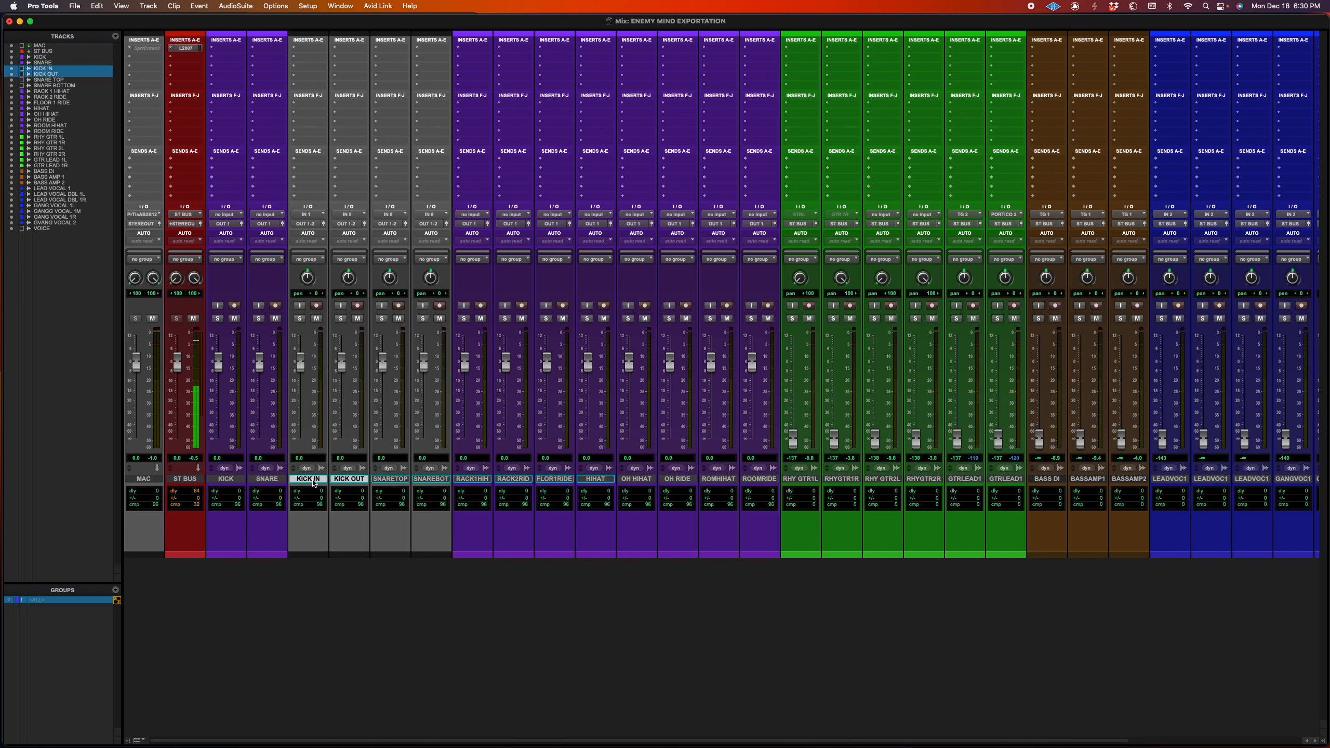
left_click(225, 479)
left_click(317, 479)
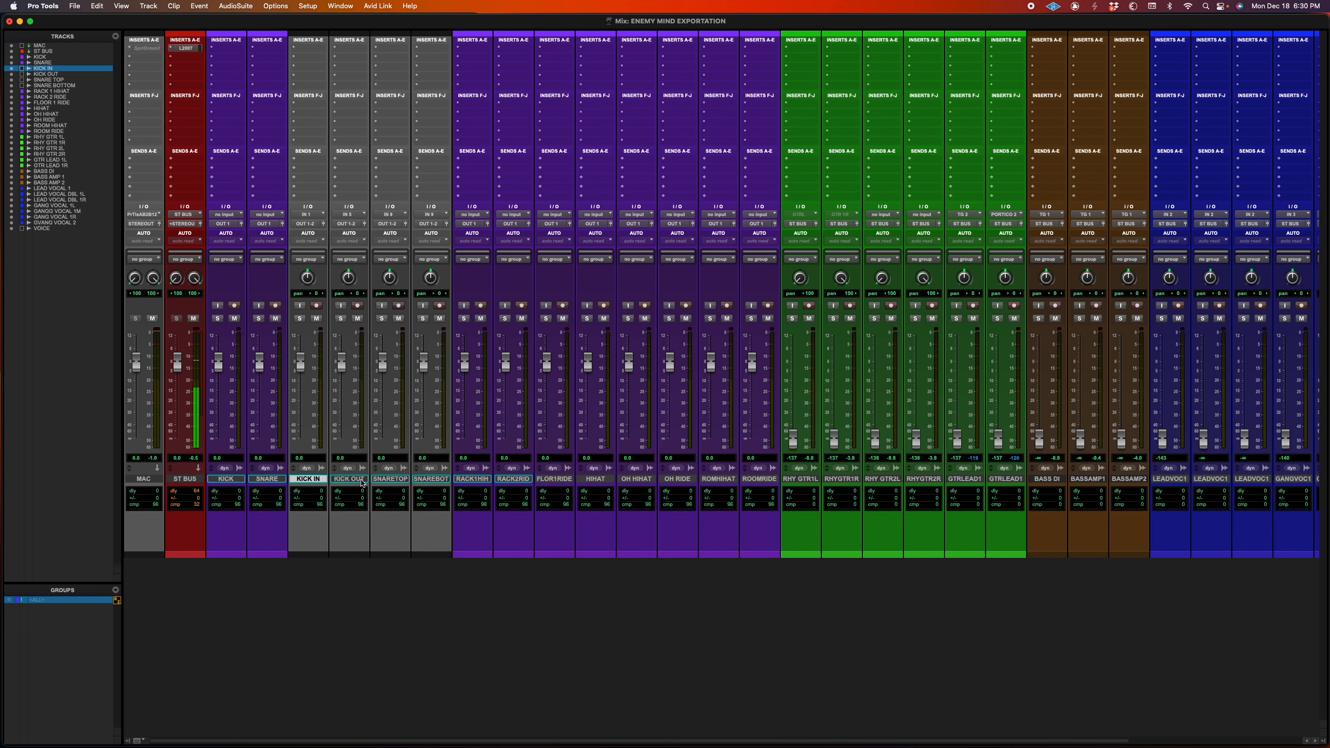
left_click(361, 479, "shift")
Step: Delete the four source mic tracks KICK IN, KICK OUT, SNARE TOP and SNARE BOTTOM
left_click(390, 479)
left_click(438, 468)
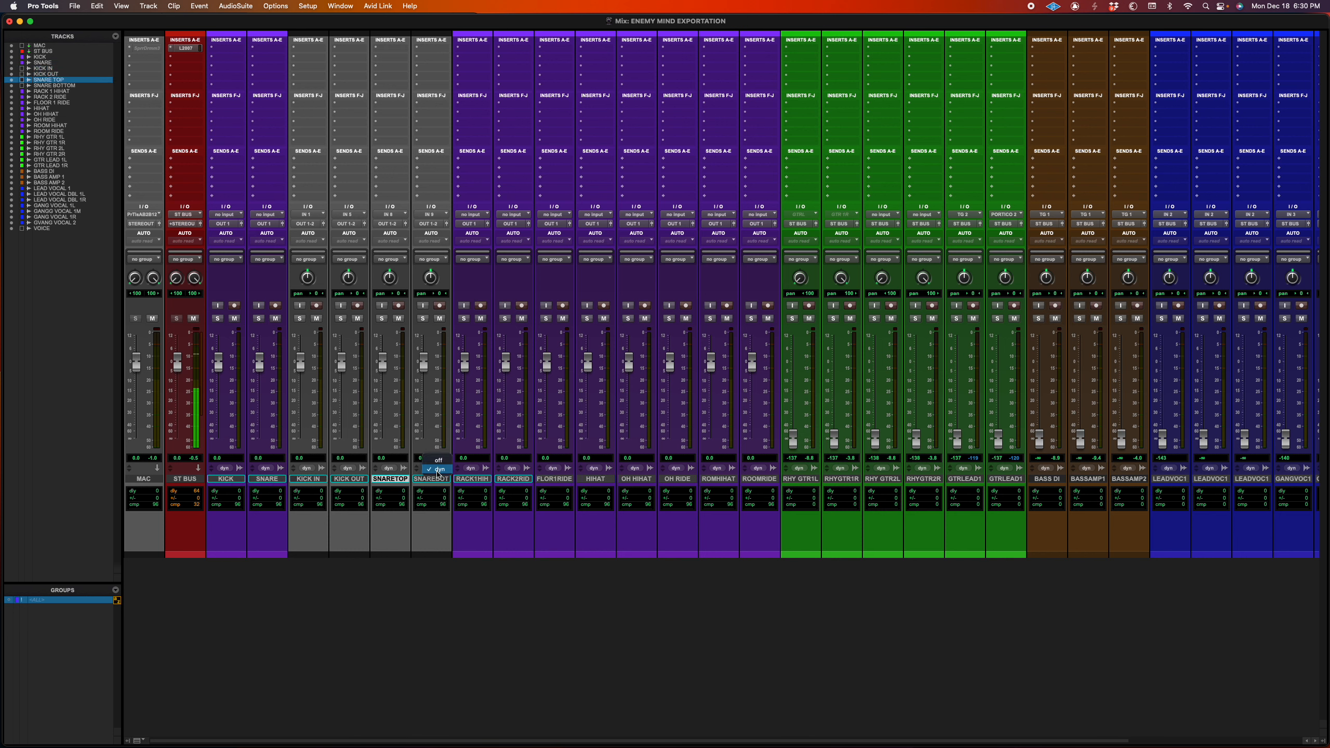
left_click(439, 480)
left_click(434, 479, "shift")
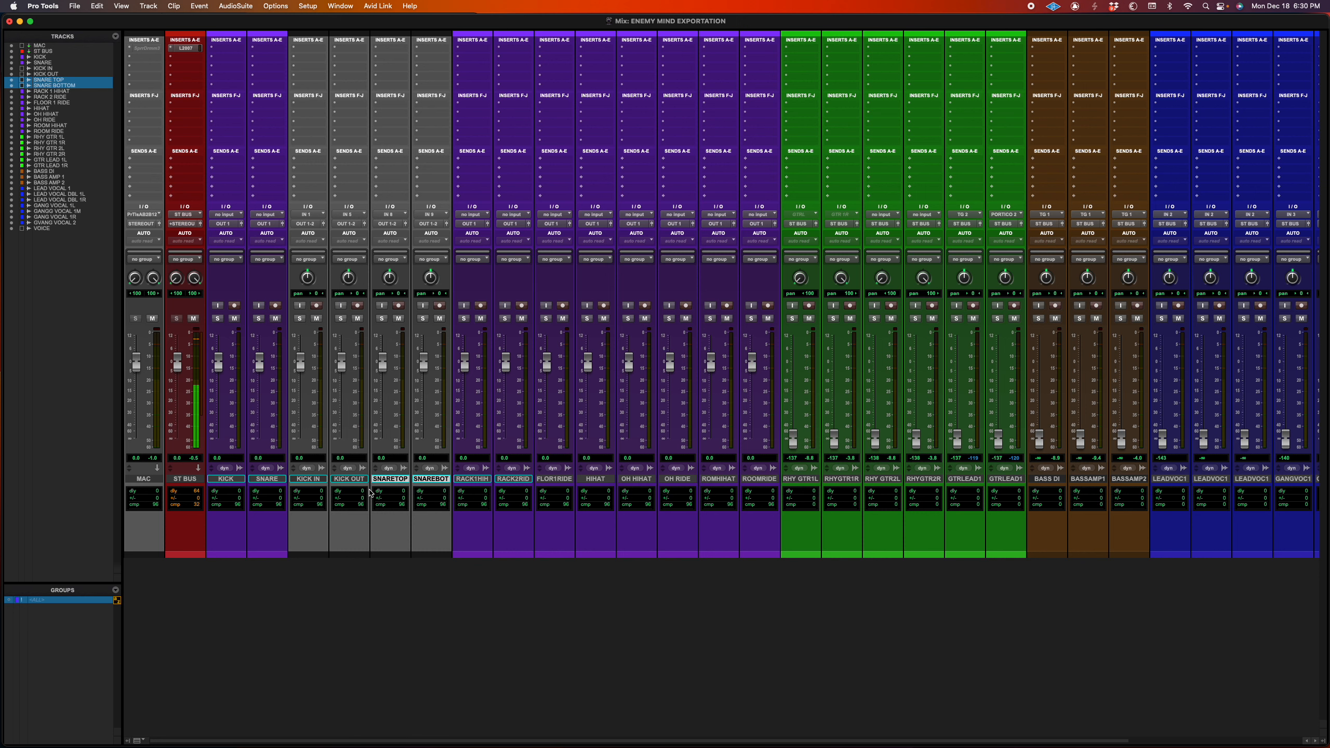
left_click(317, 480, "shift")
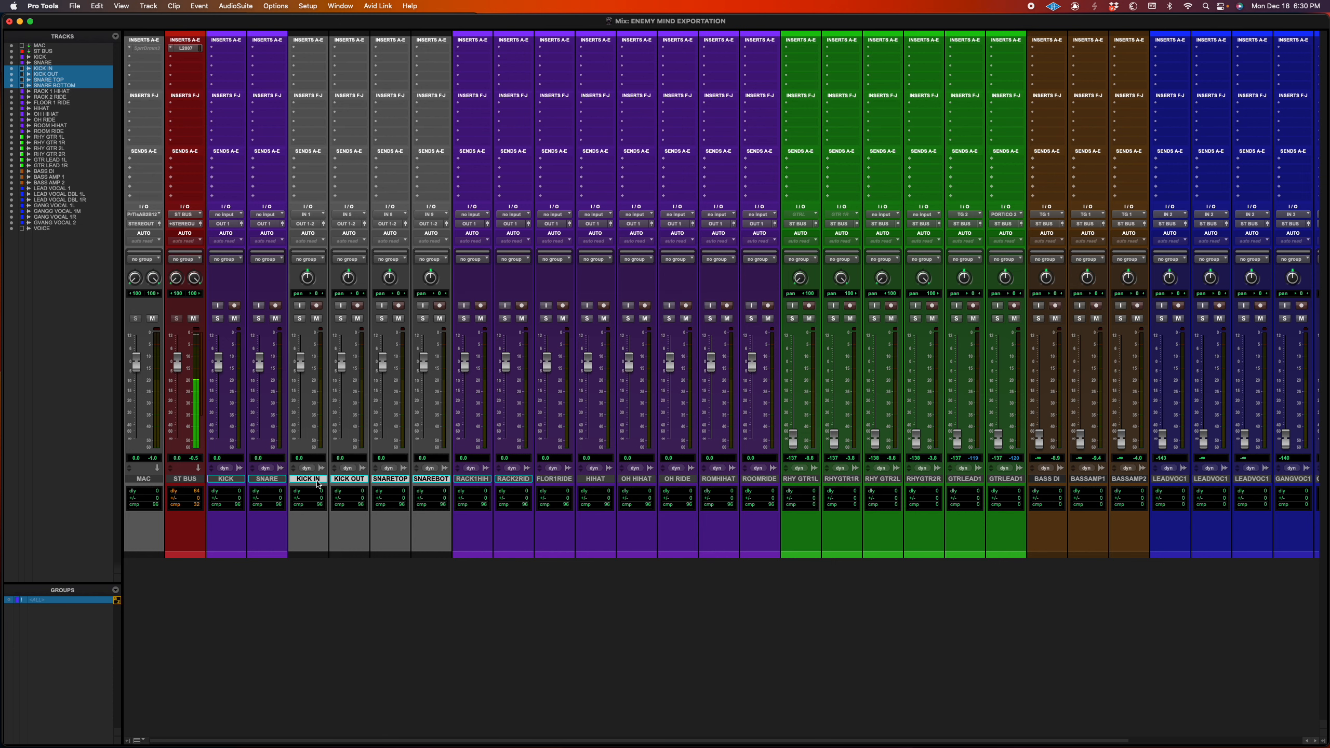
right_click(317, 482)
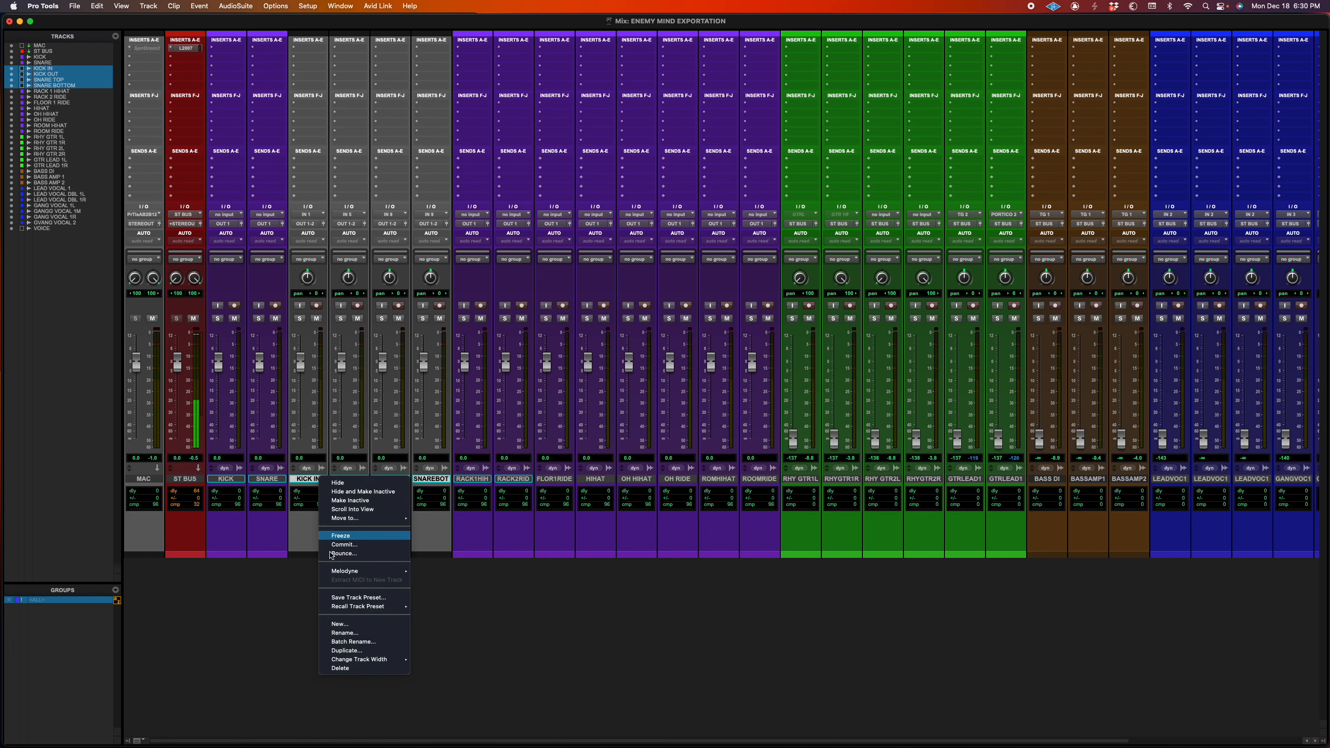
left_click(341, 672)
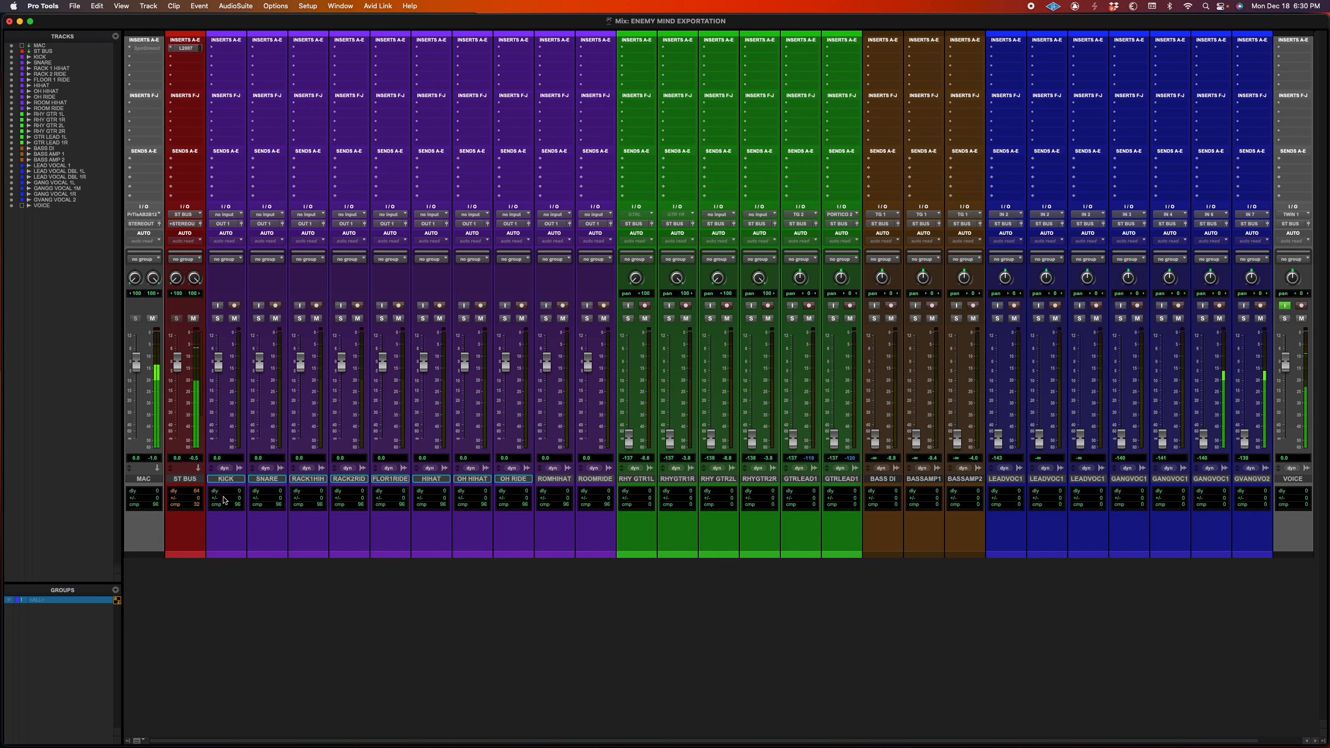
Step: Highlight the KICK track, the SNARE track, and the tom tracks from RACK 1 HIHAT to FLOOR 1 RIDE in turn
left_click(223, 479)
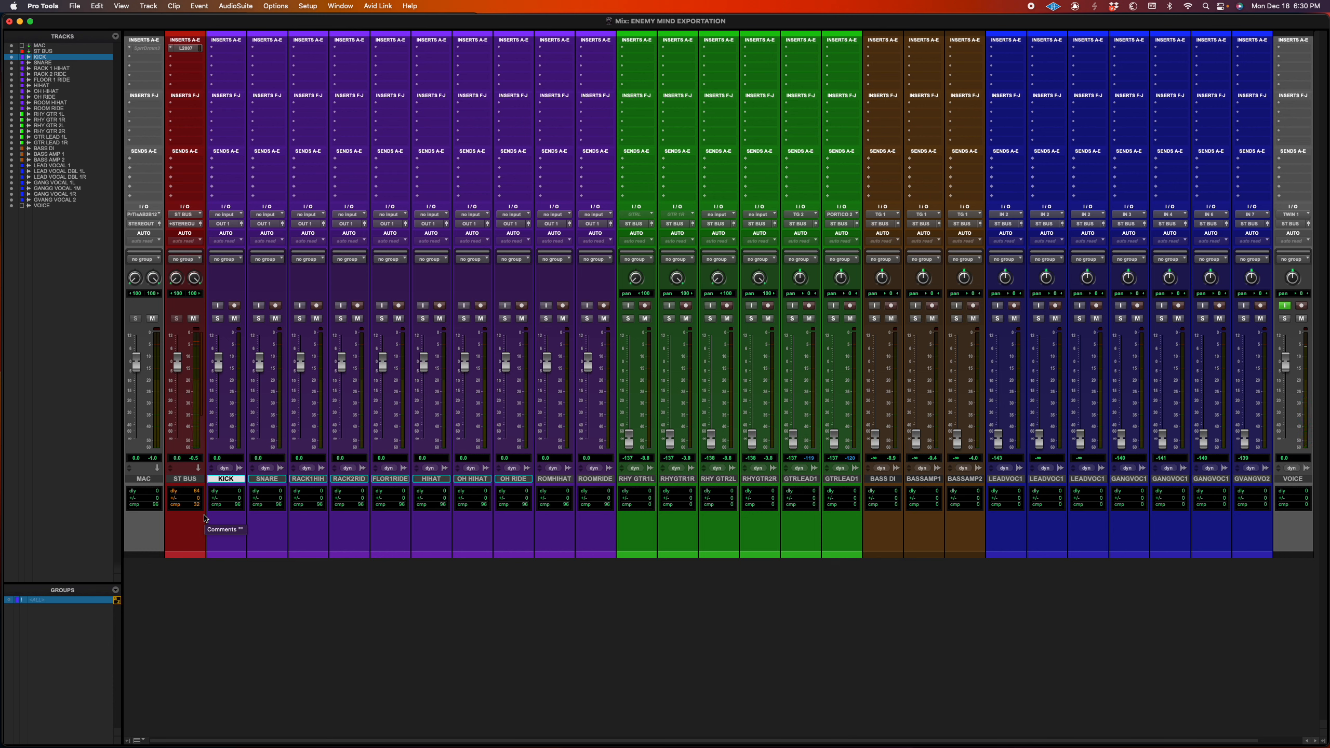
left_click(281, 478)
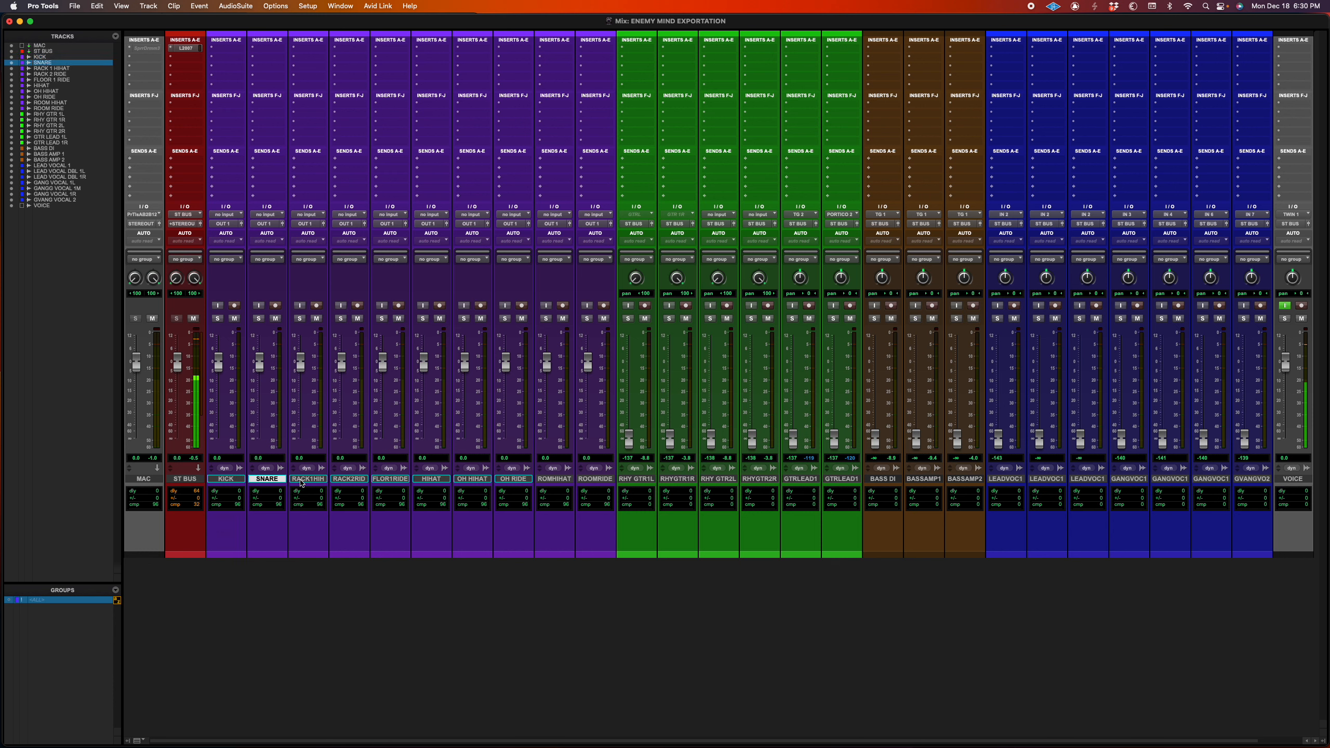
left_click(305, 479)
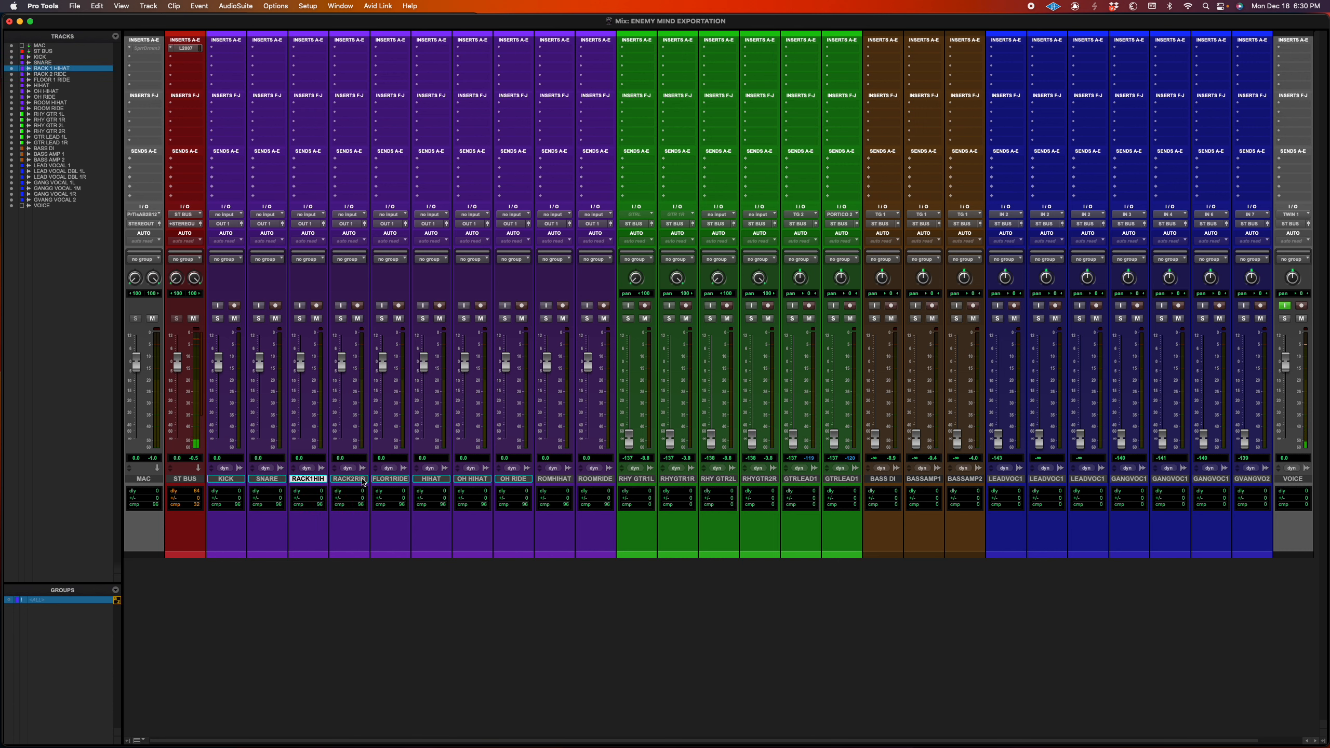
left_click(387, 479, "shift")
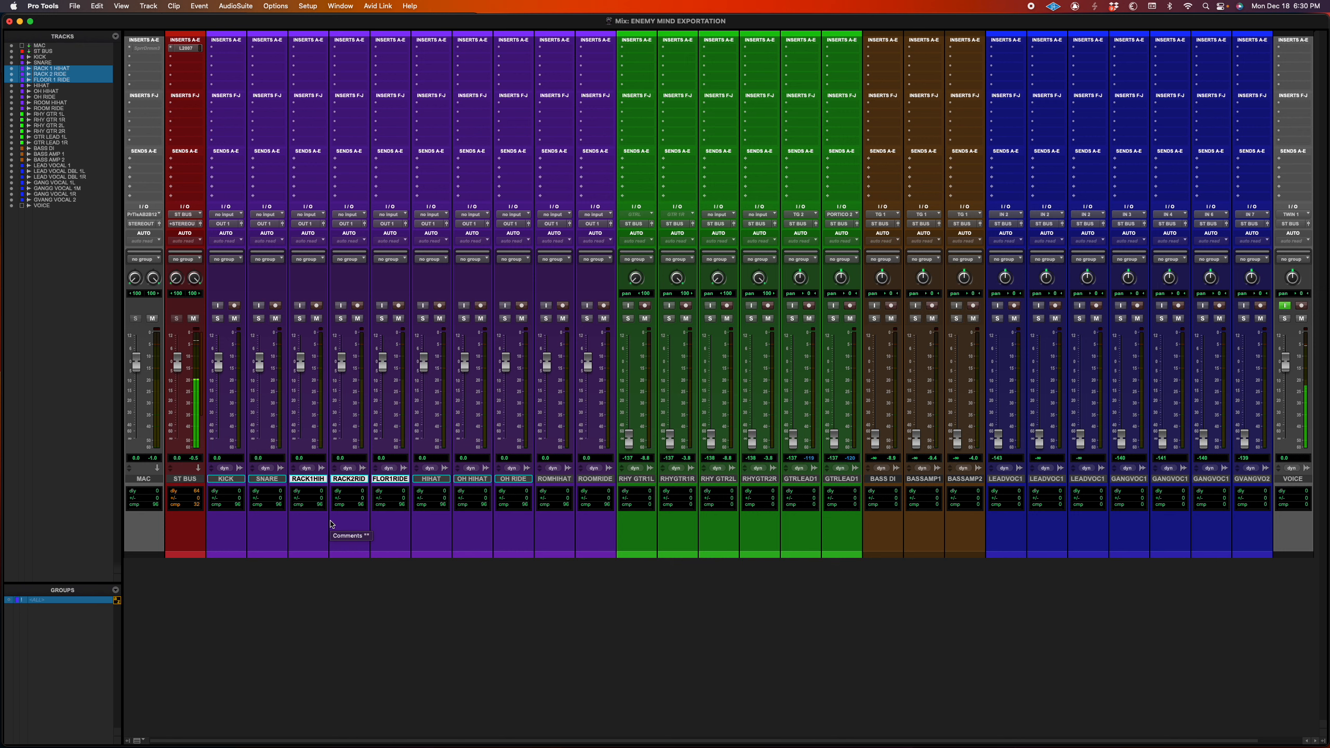
Step: Review the full names of the tom tracks starting with RACK 1 HIHAT, comparing them with the kit picture in Safari
double_click(303, 479)
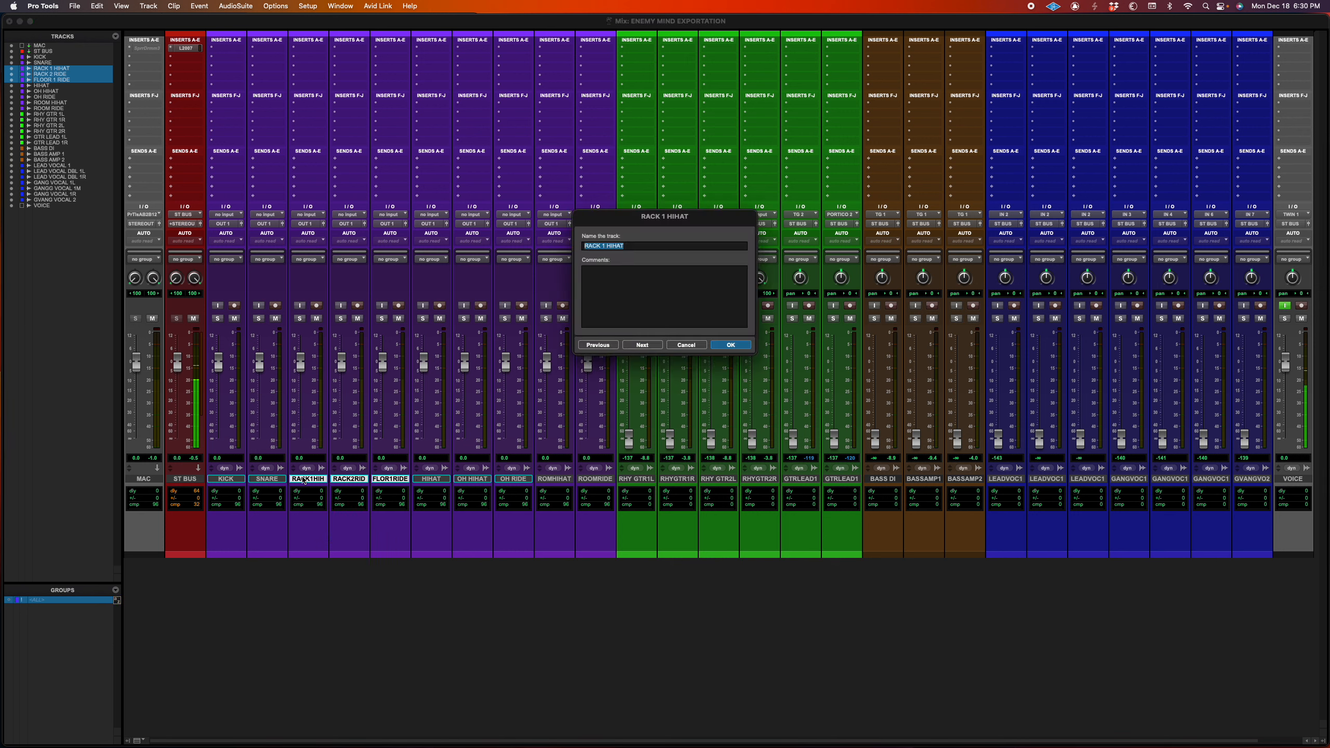
left_click(651, 245)
key("super+Tab")
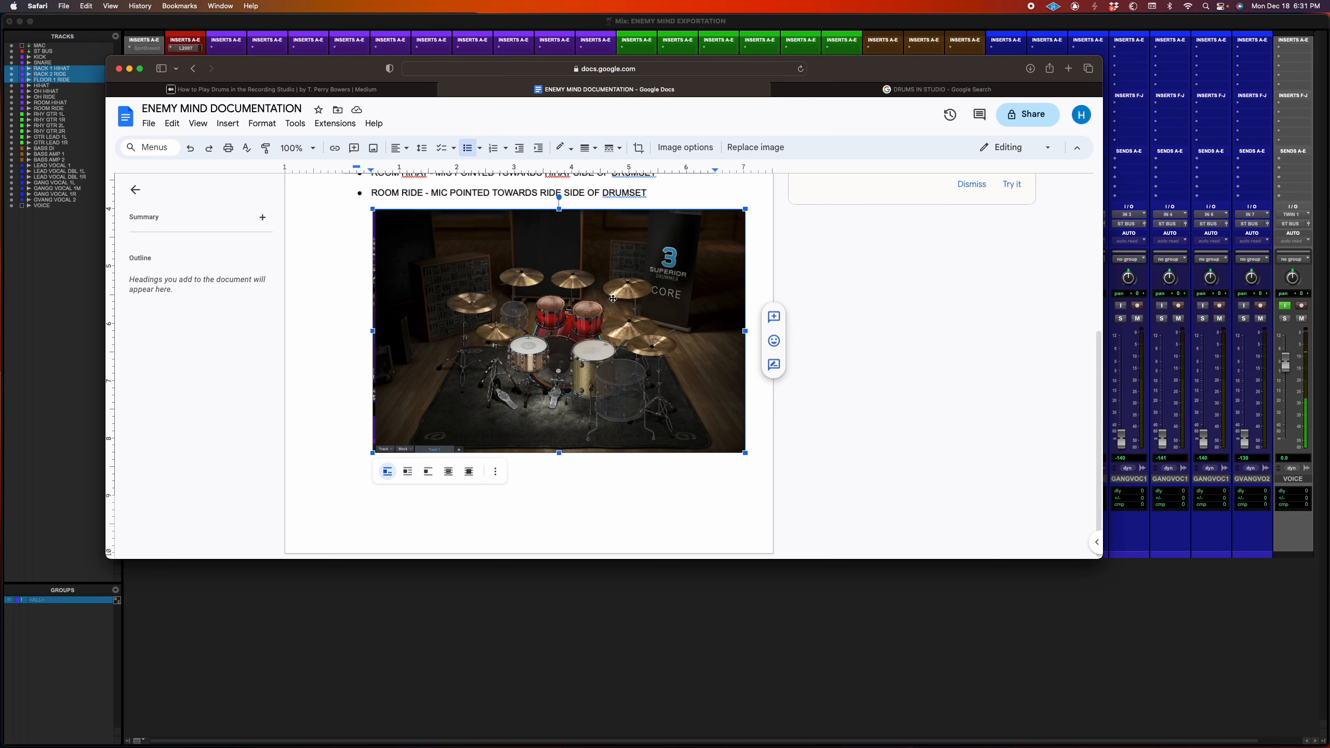
key("super+Tab")
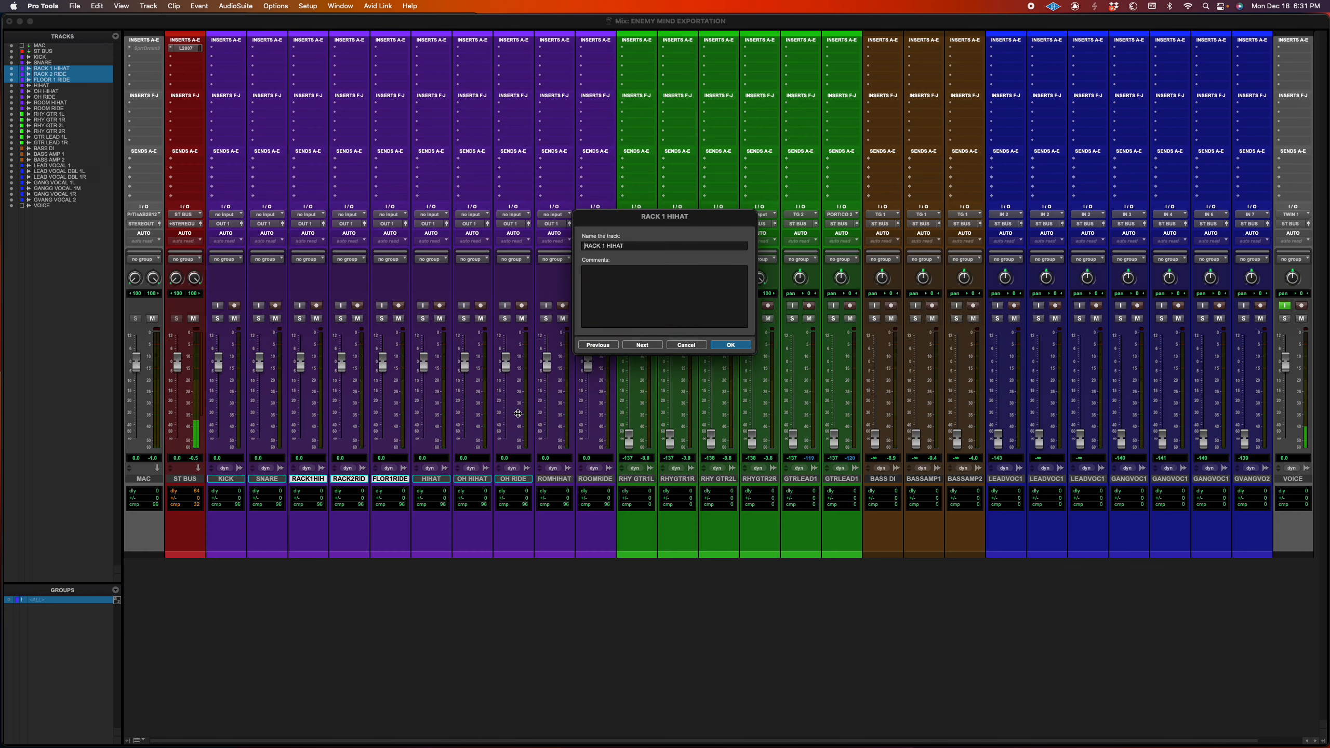
left_click(638, 349)
left_click(639, 349)
key("Return")
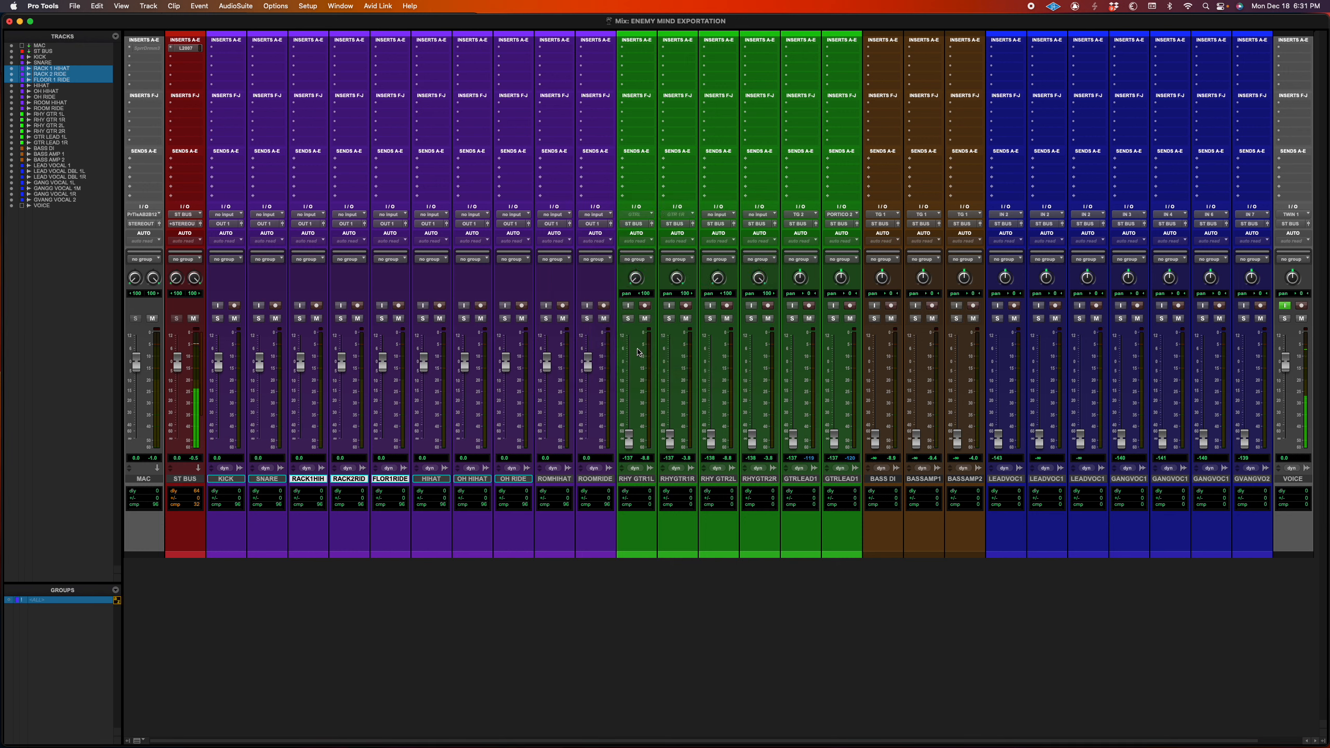
Step: Select the HIHAT track and compare it with the drum kit picture in the Safari document
left_click(433, 479)
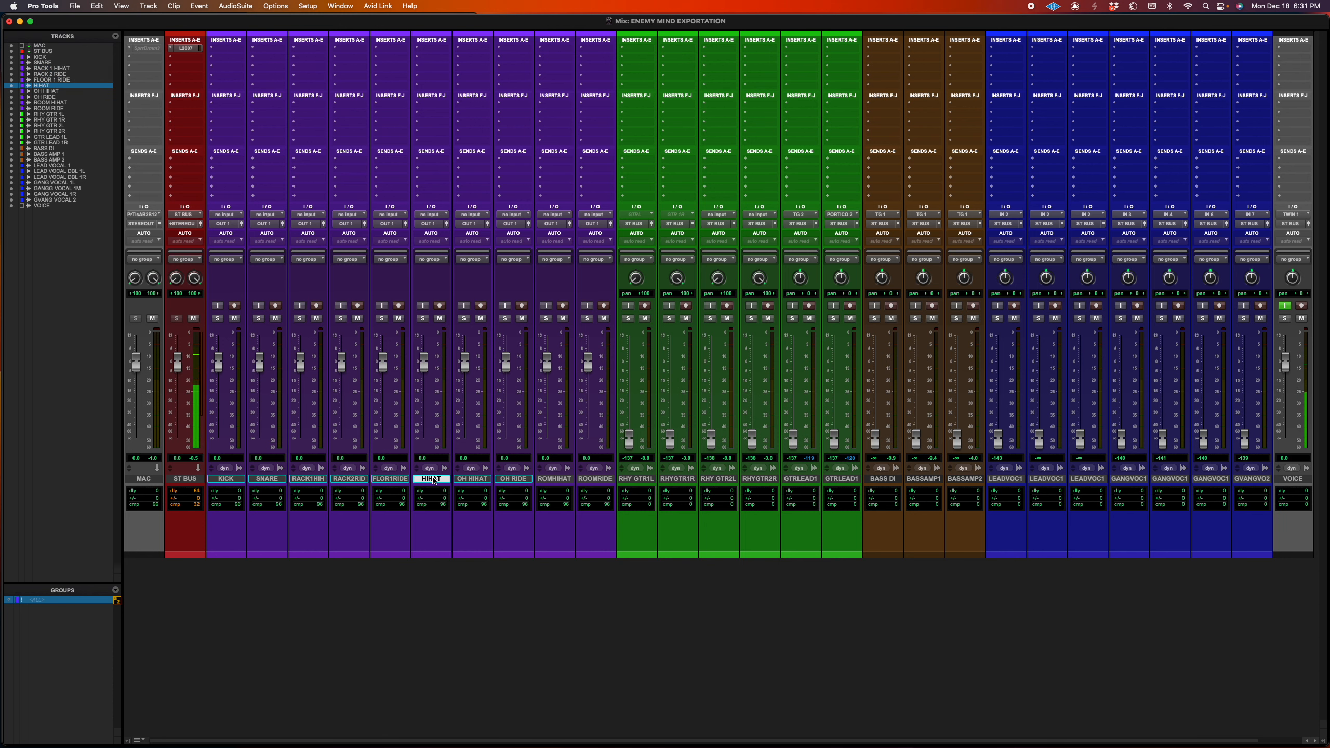
key("super+Tab")
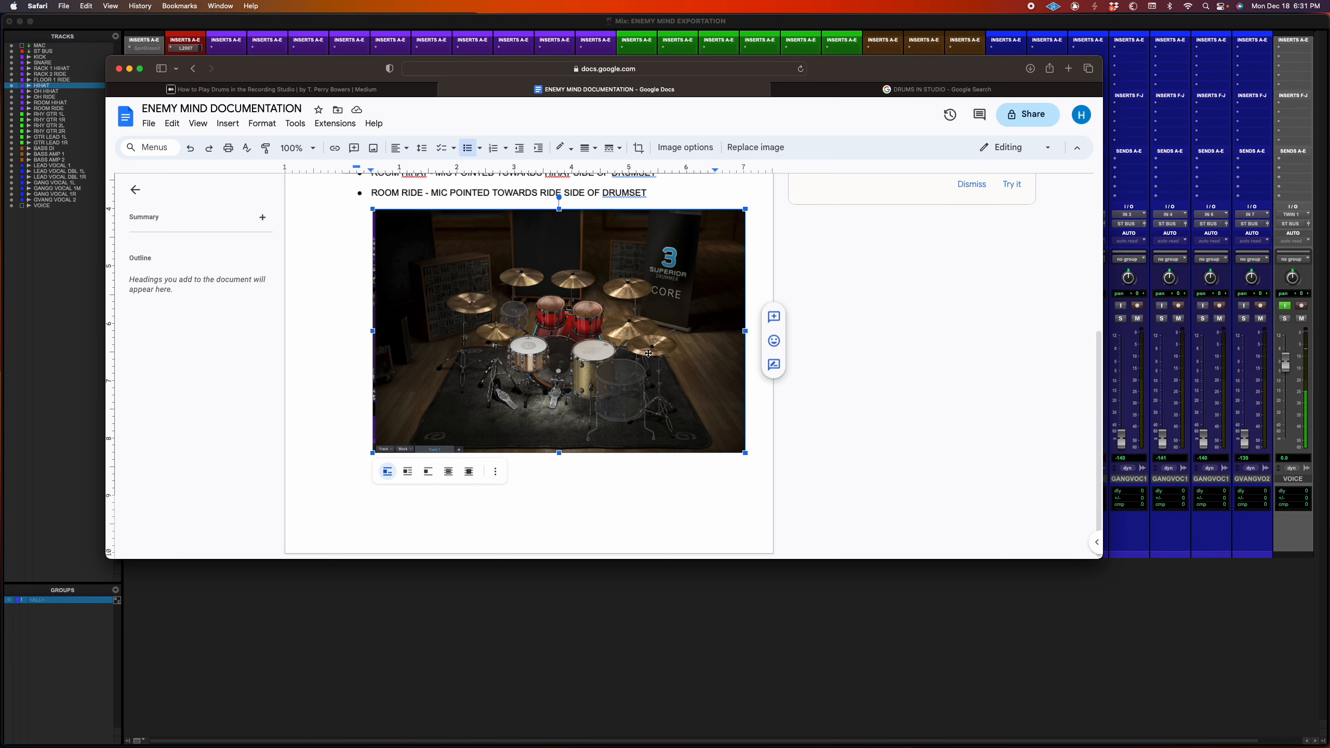
key("super+Tab")
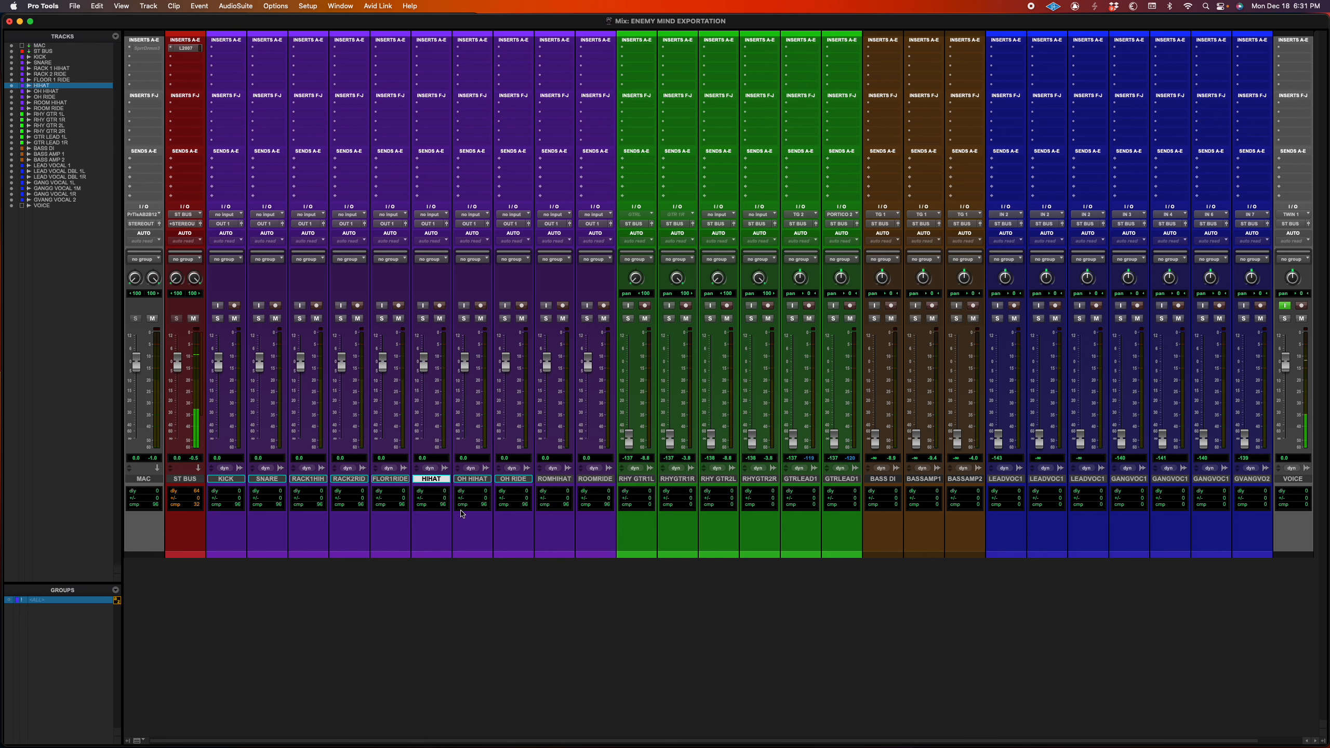
Step: Switch to Safari and read through the documented drum track descriptions alongside the kit picture
key("super+Tab")
scroll(458, 449, "up", 5)
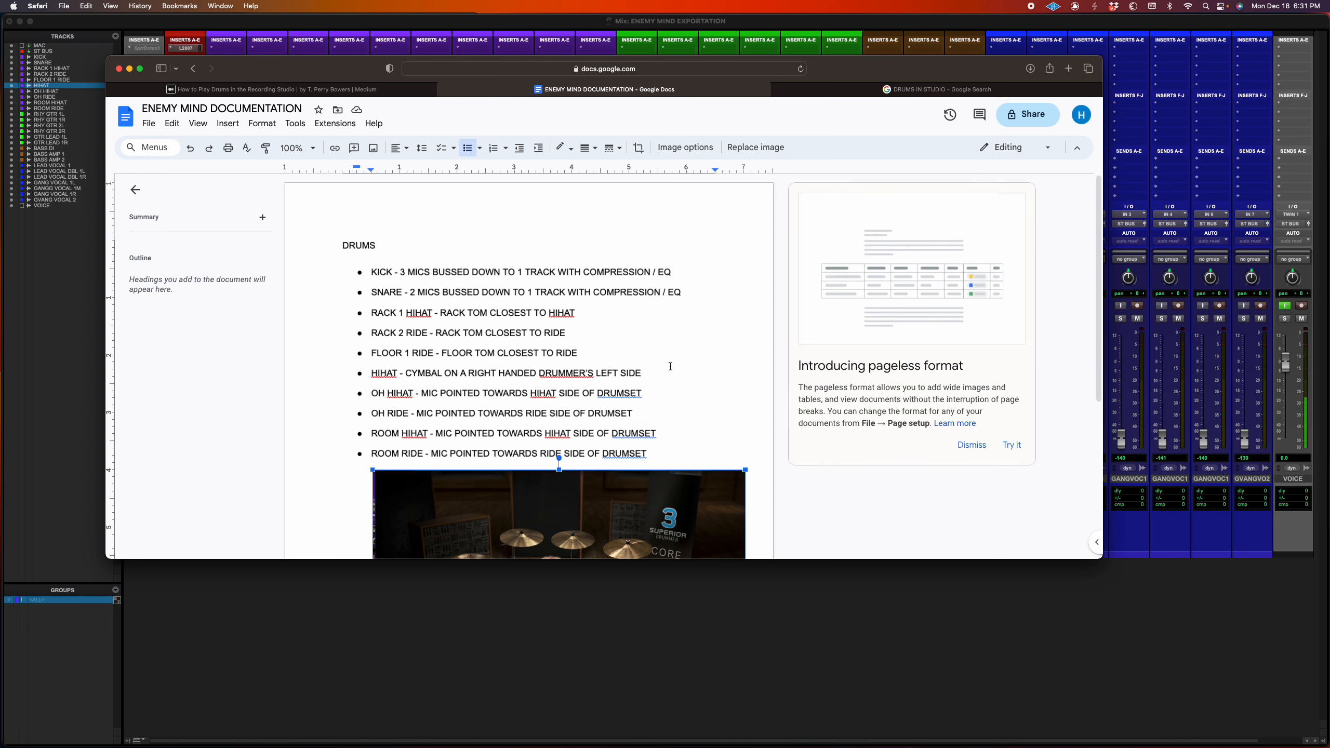
scroll(670, 365, "down", 3)
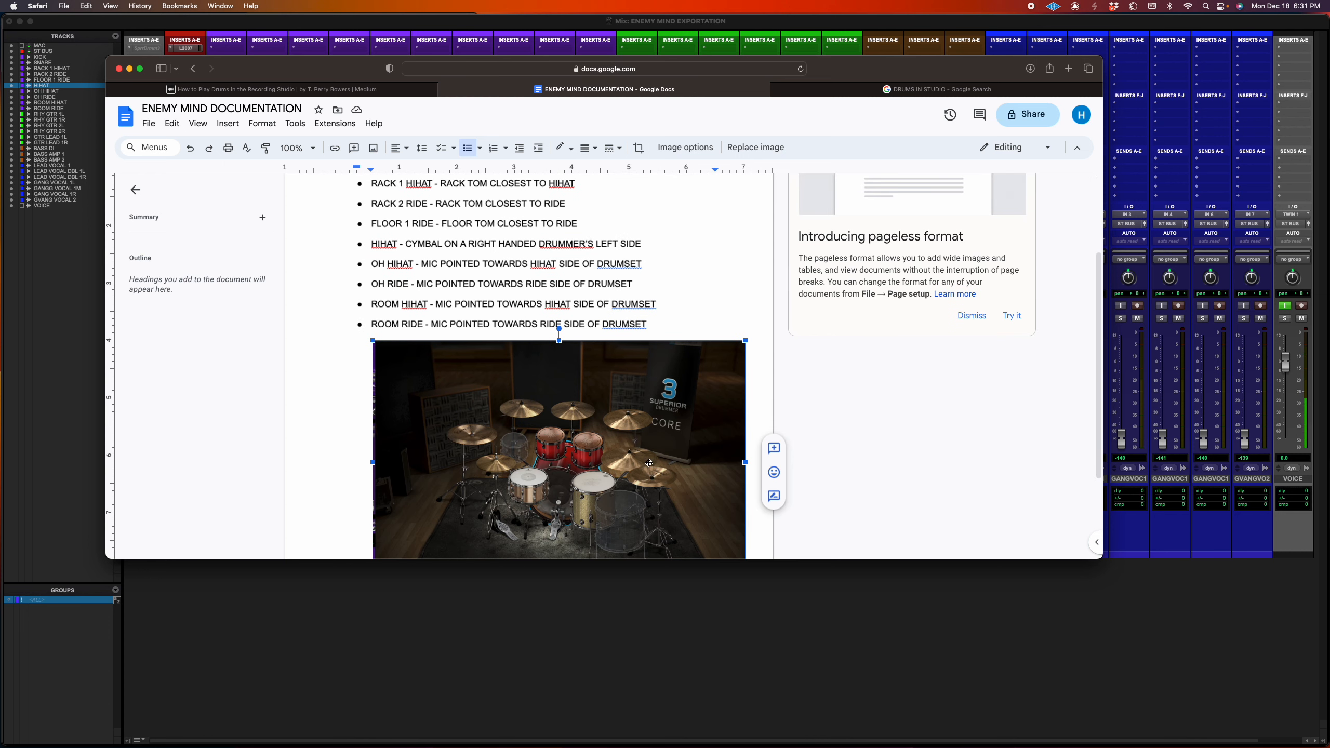
scroll(674, 441, "up", 2)
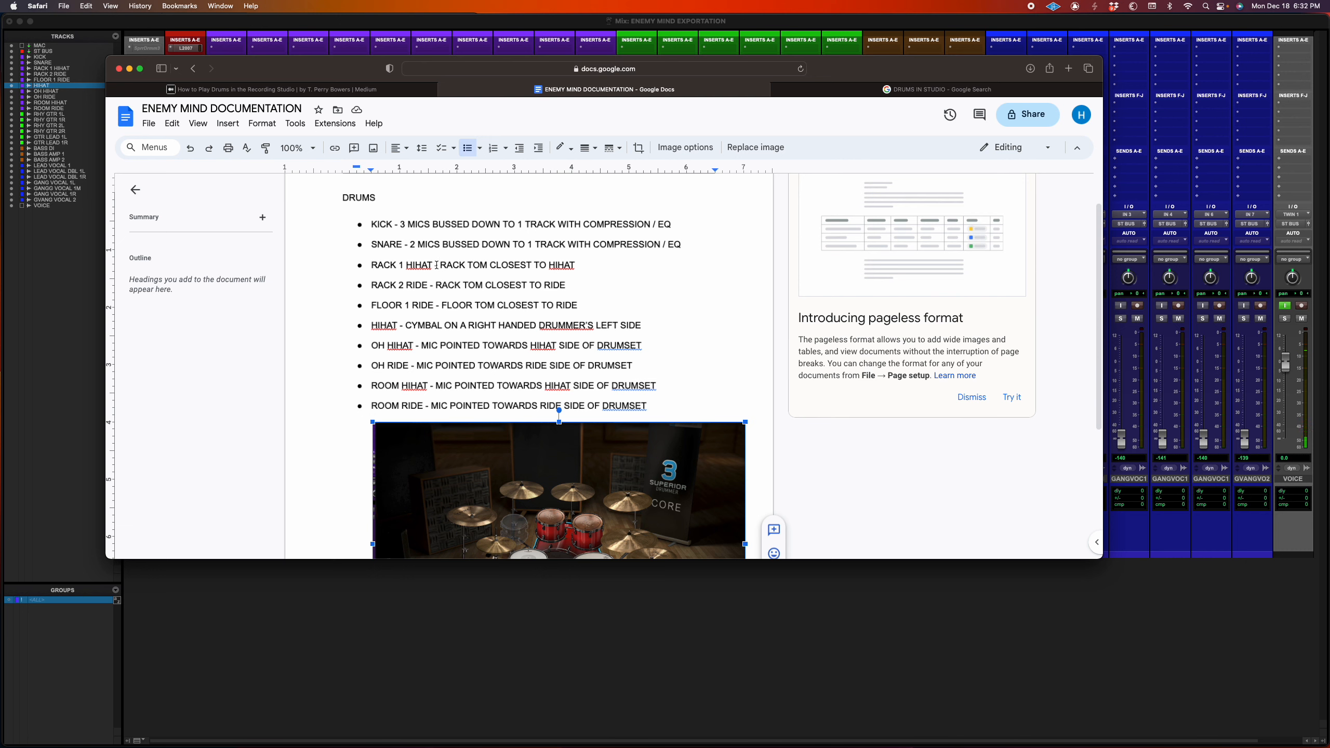
left_click(432, 287)
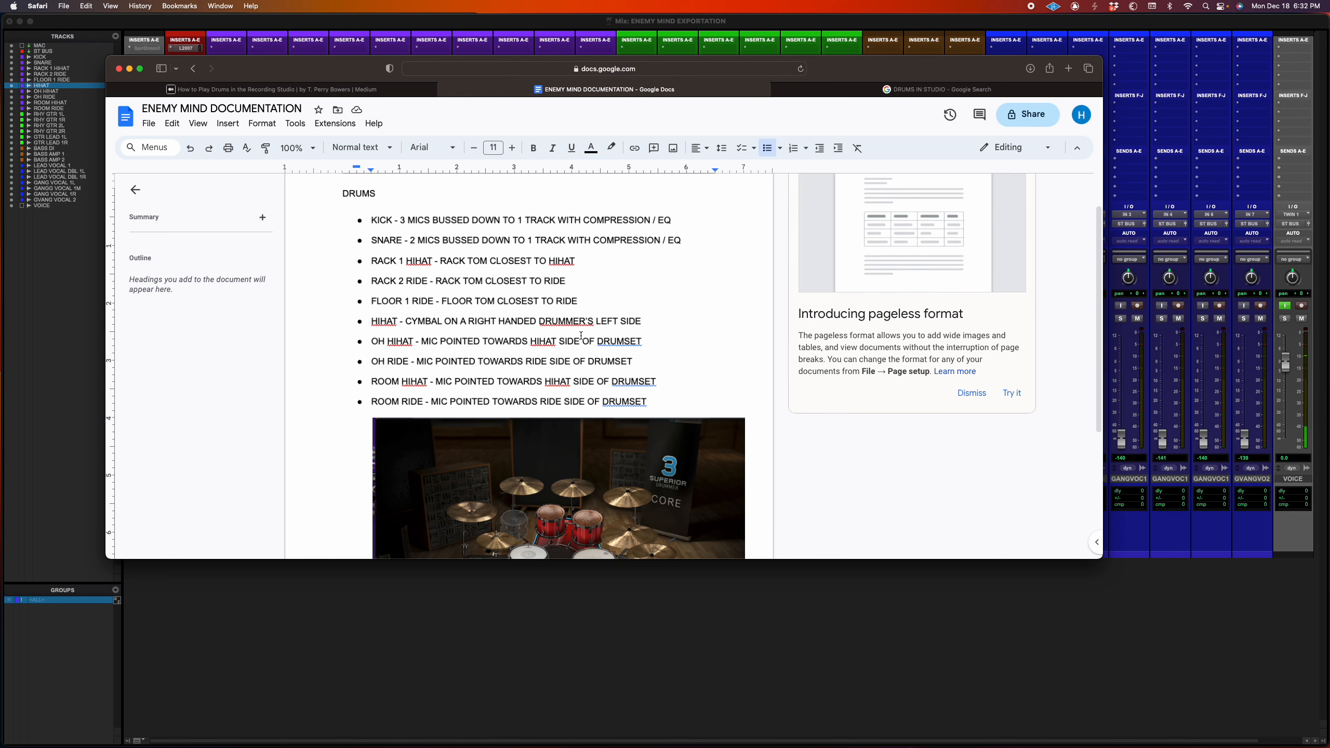
scroll(469, 321, "down", 3)
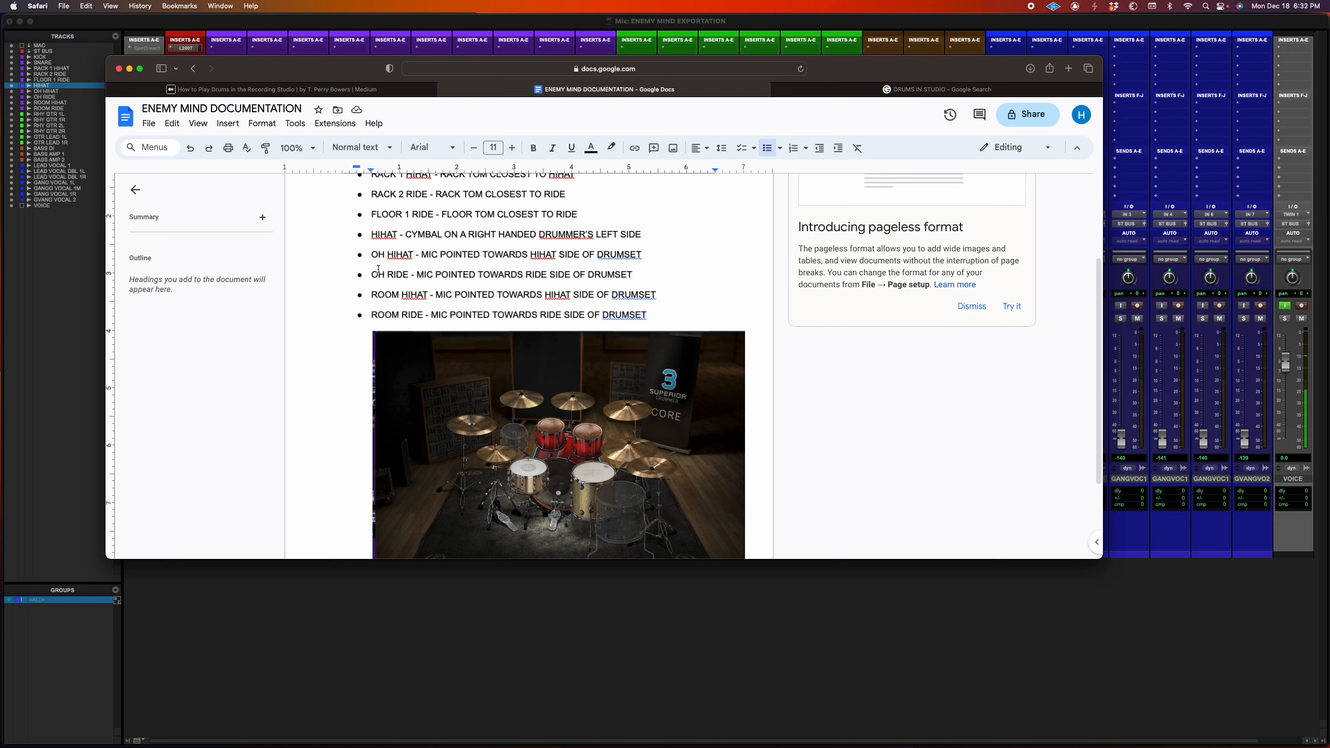
Step: Switch to Pro Tools and select the overhead tracks OH HIHAT and OH RIDE
key("super+Tab")
left_click(472, 478)
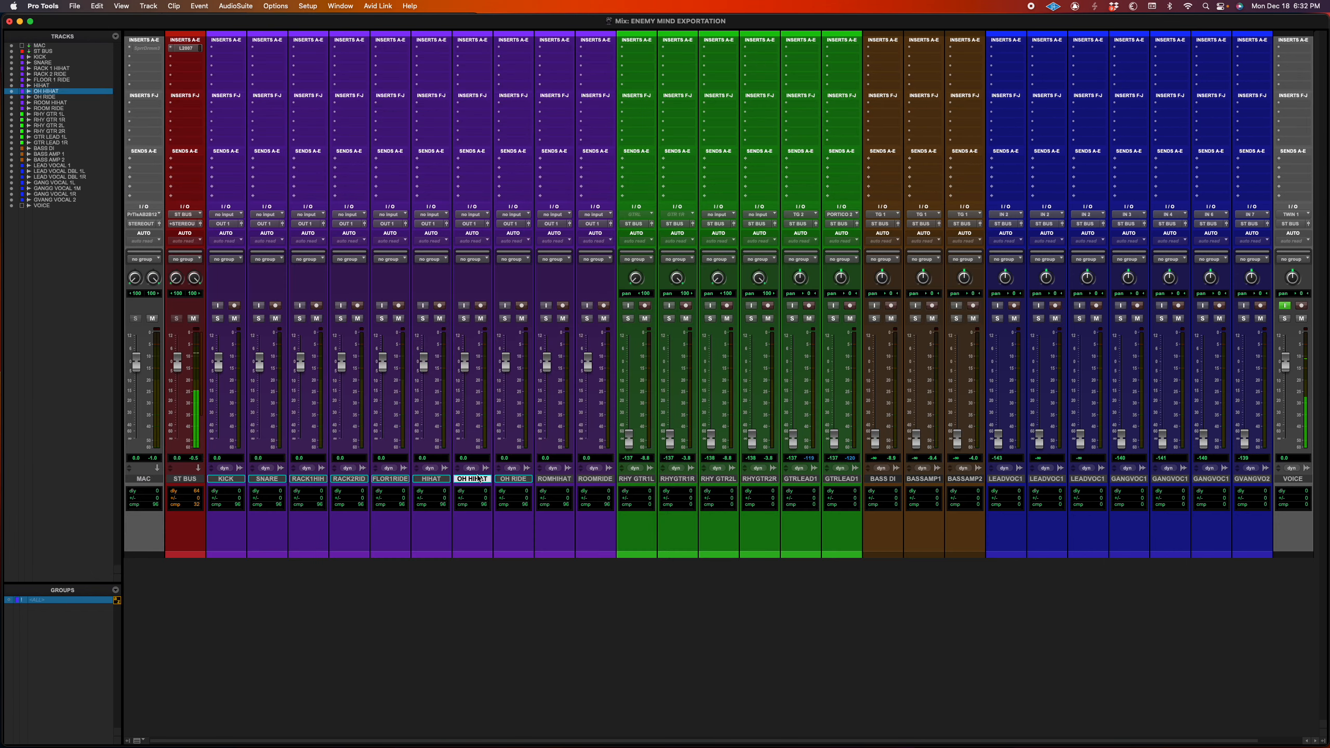
left_click(512, 479, "shift")
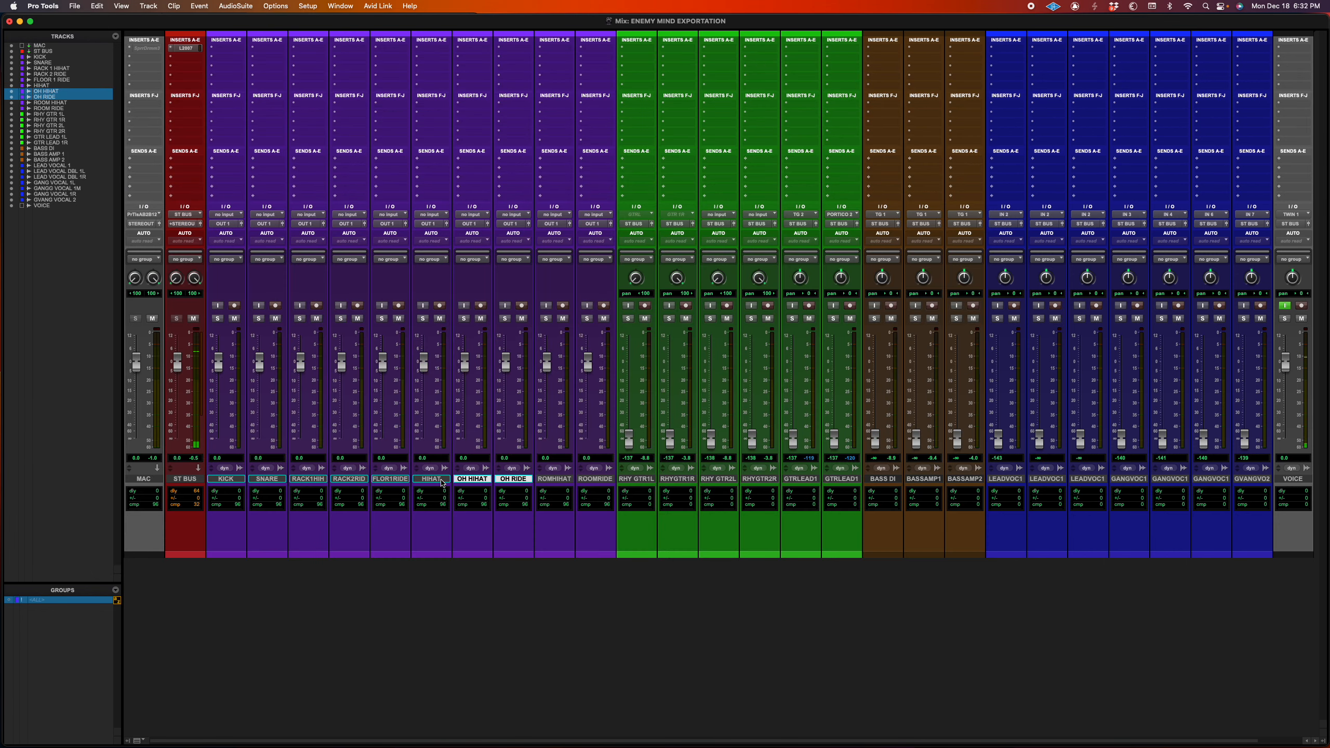
Step: Switch to Safari and compare the document's kit picture with the DRUMS IN STUDIO image search results
key("super+Tab")
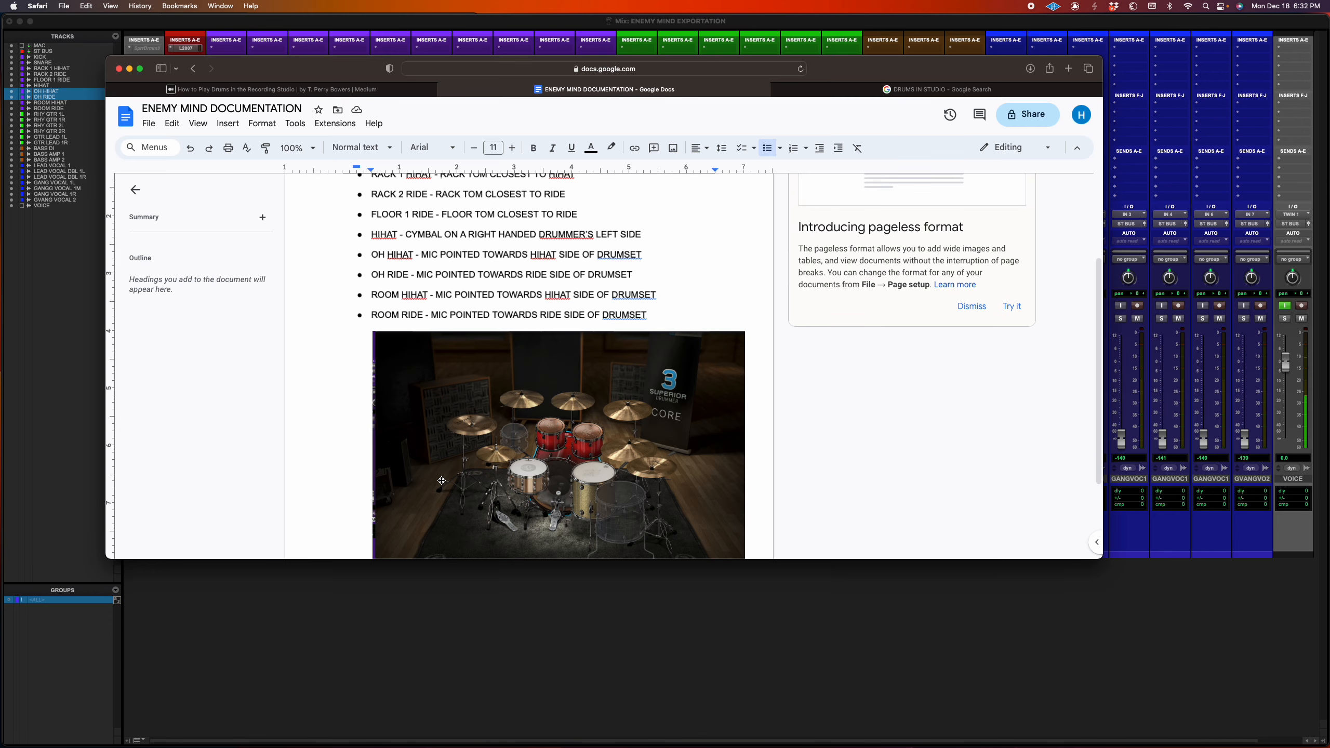
scroll(677, 341, "down", 3)
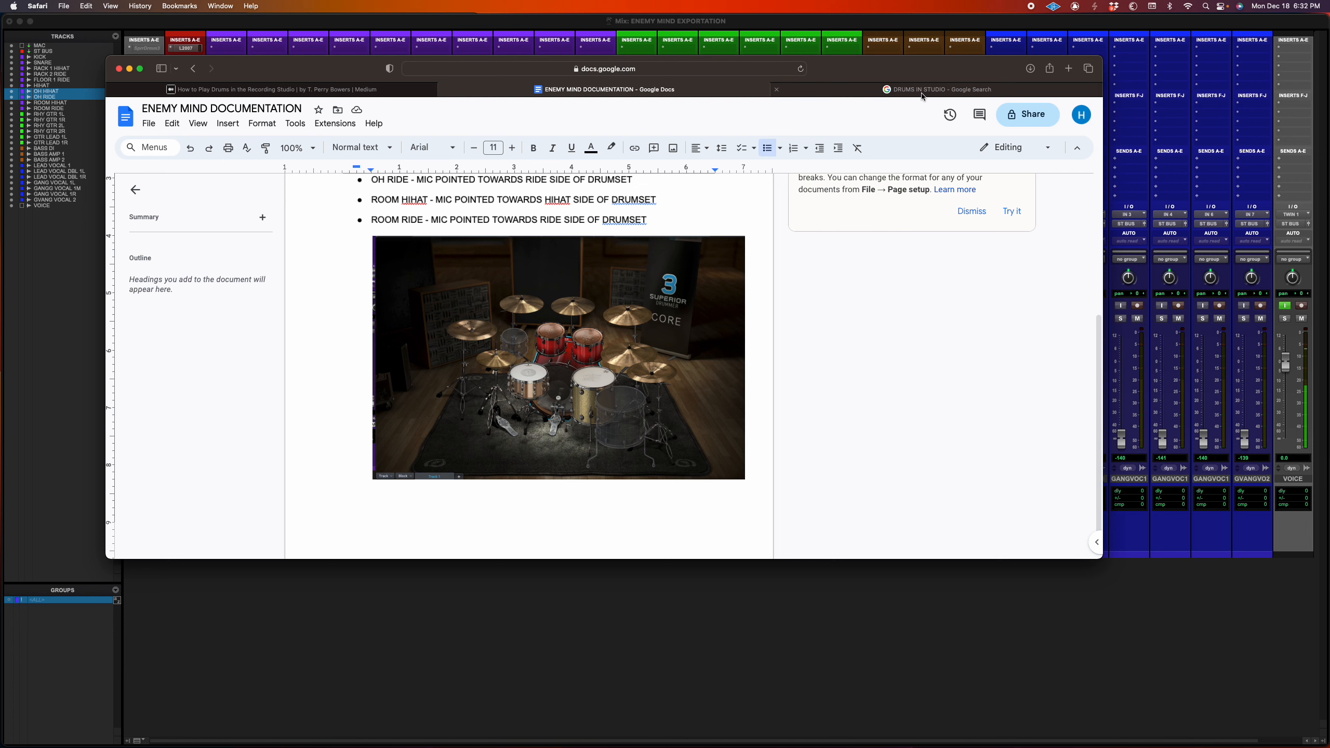
left_click(816, 89)
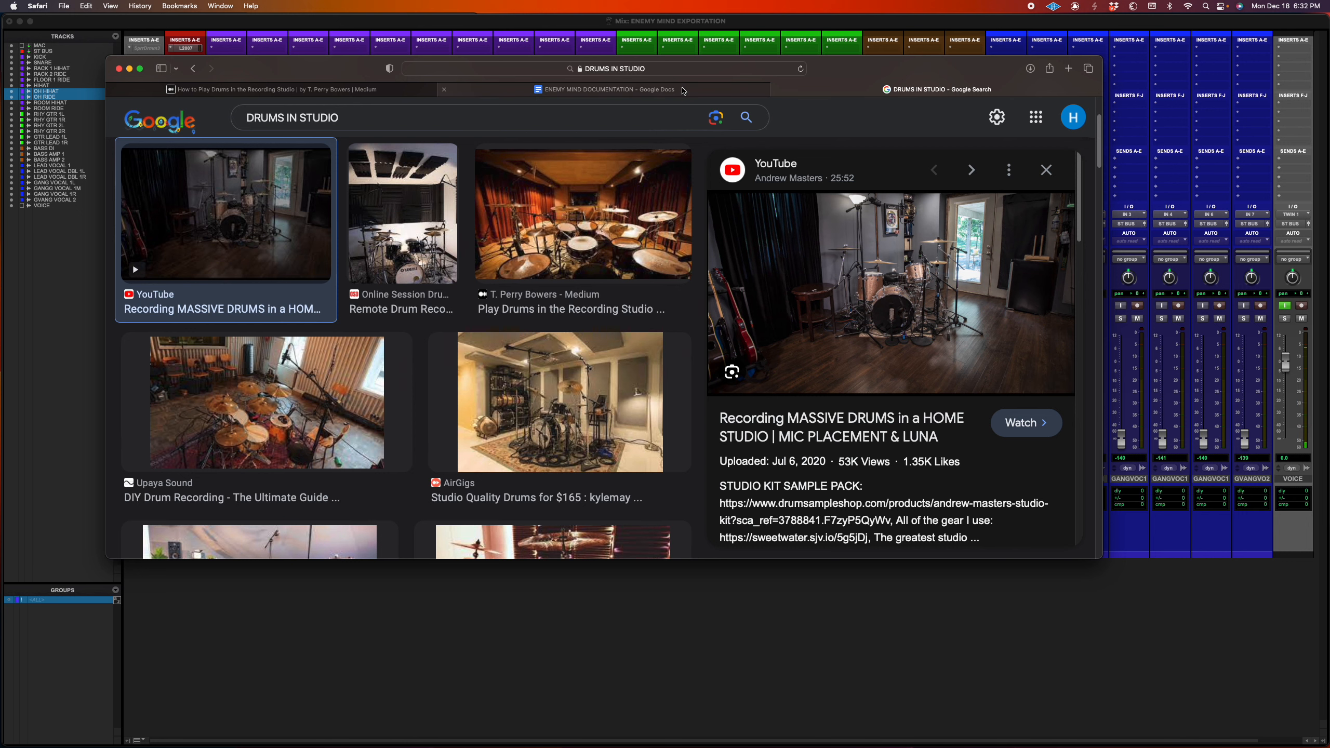
left_click(675, 88)
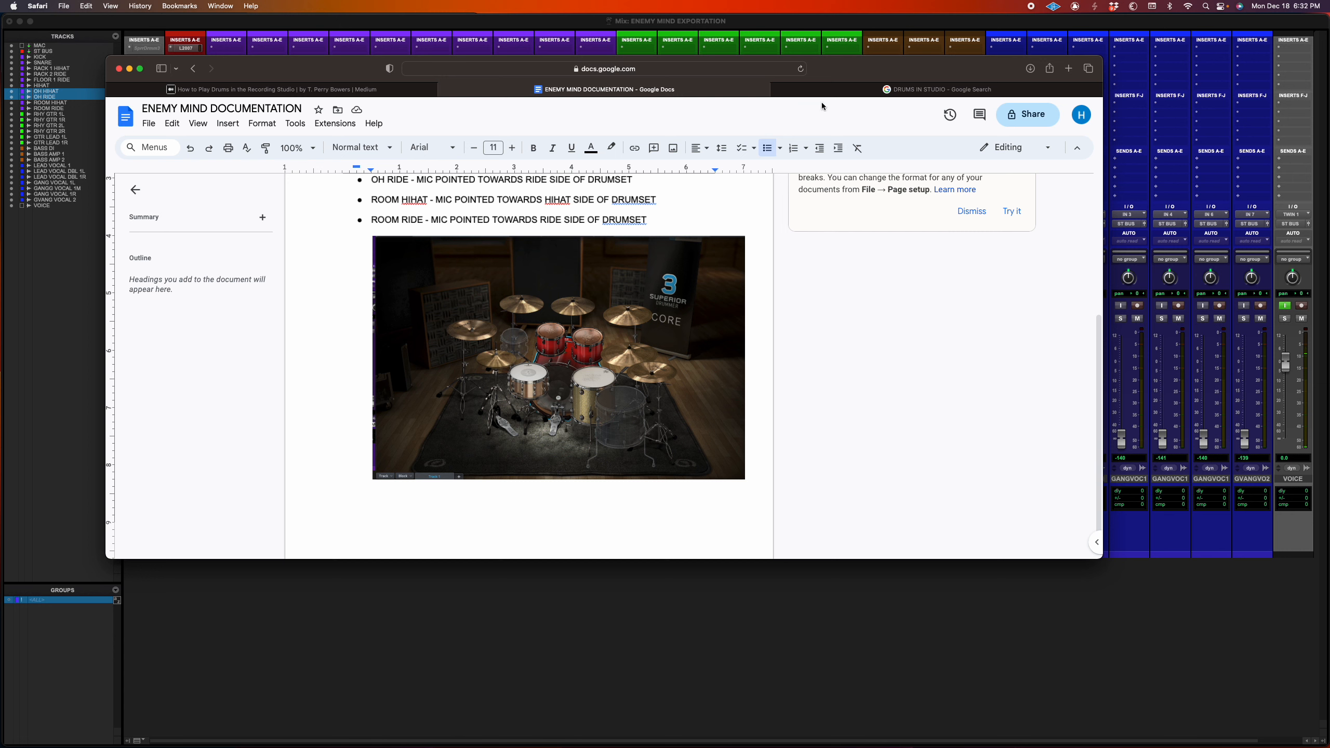
left_click(911, 89)
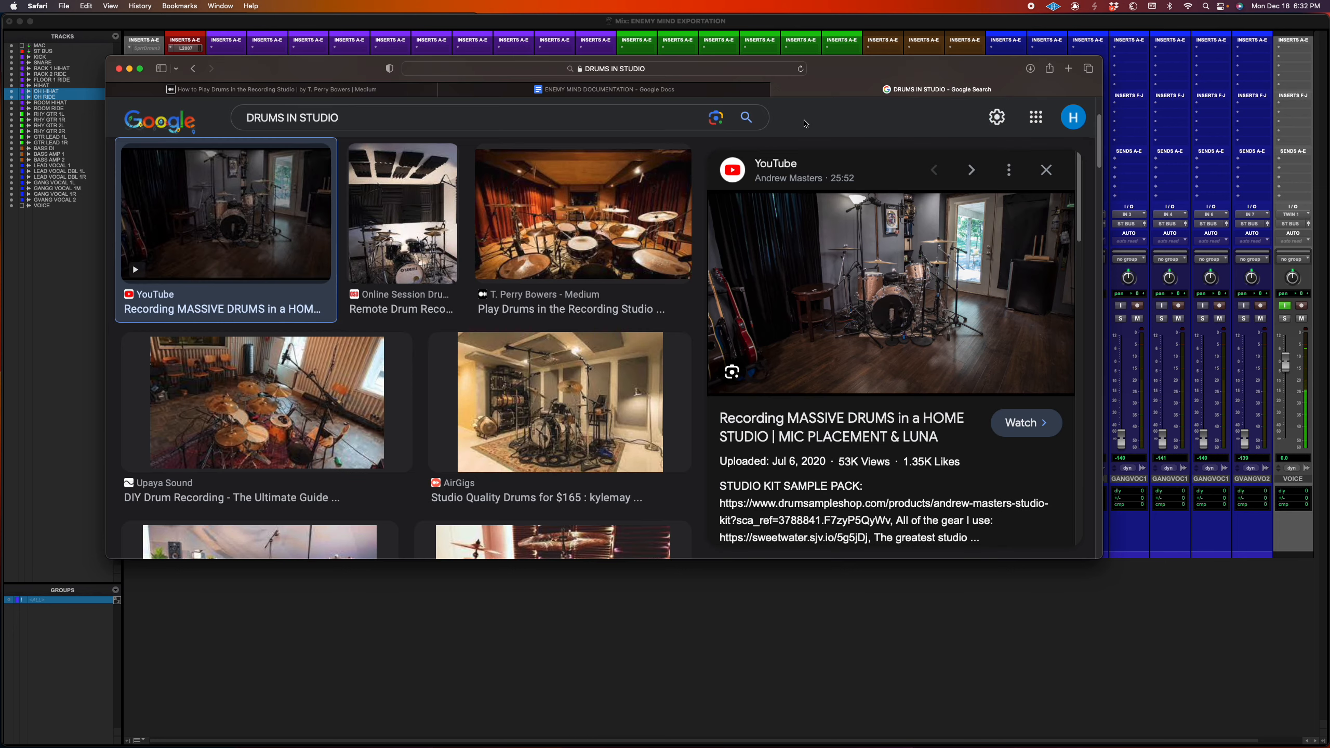
Step: Compare the documentation's overhead and room mic descriptions and kit picture with the DRUMS IN STUDIO image results
left_click(715, 91)
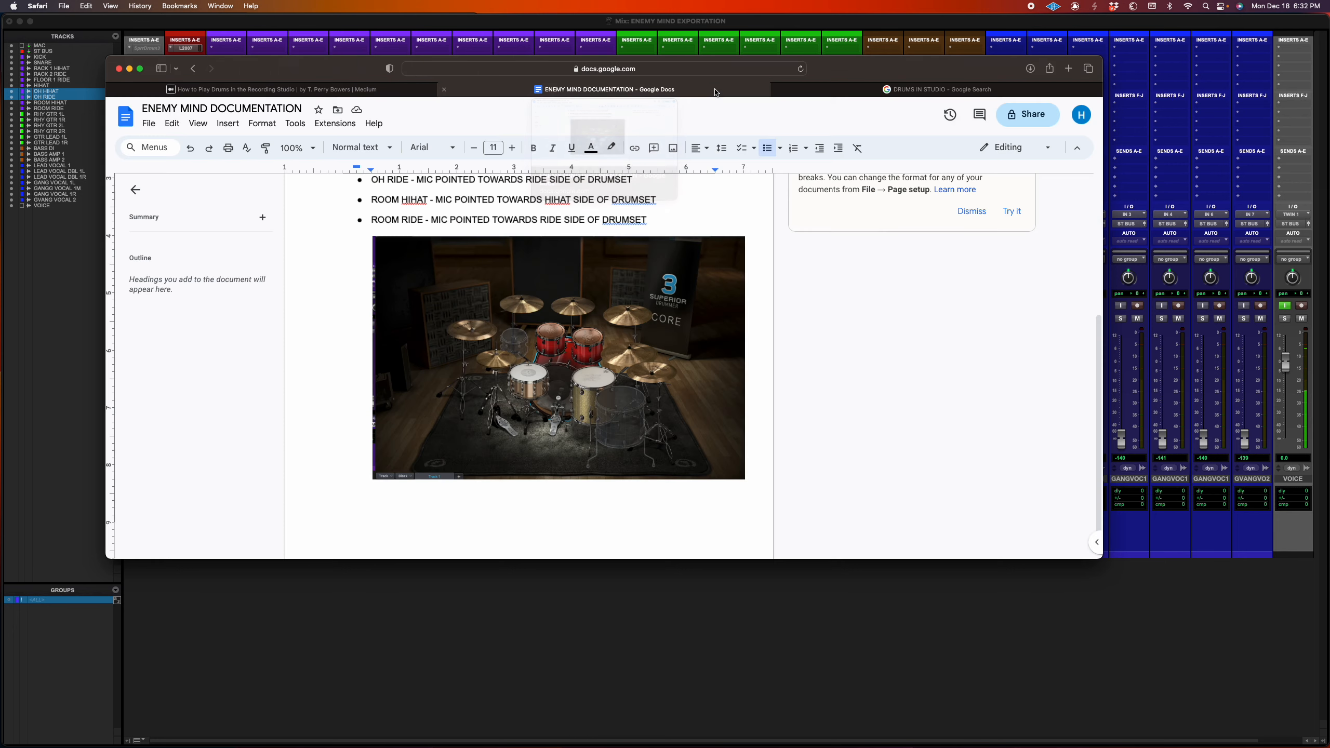
scroll(796, 427, "up", 1)
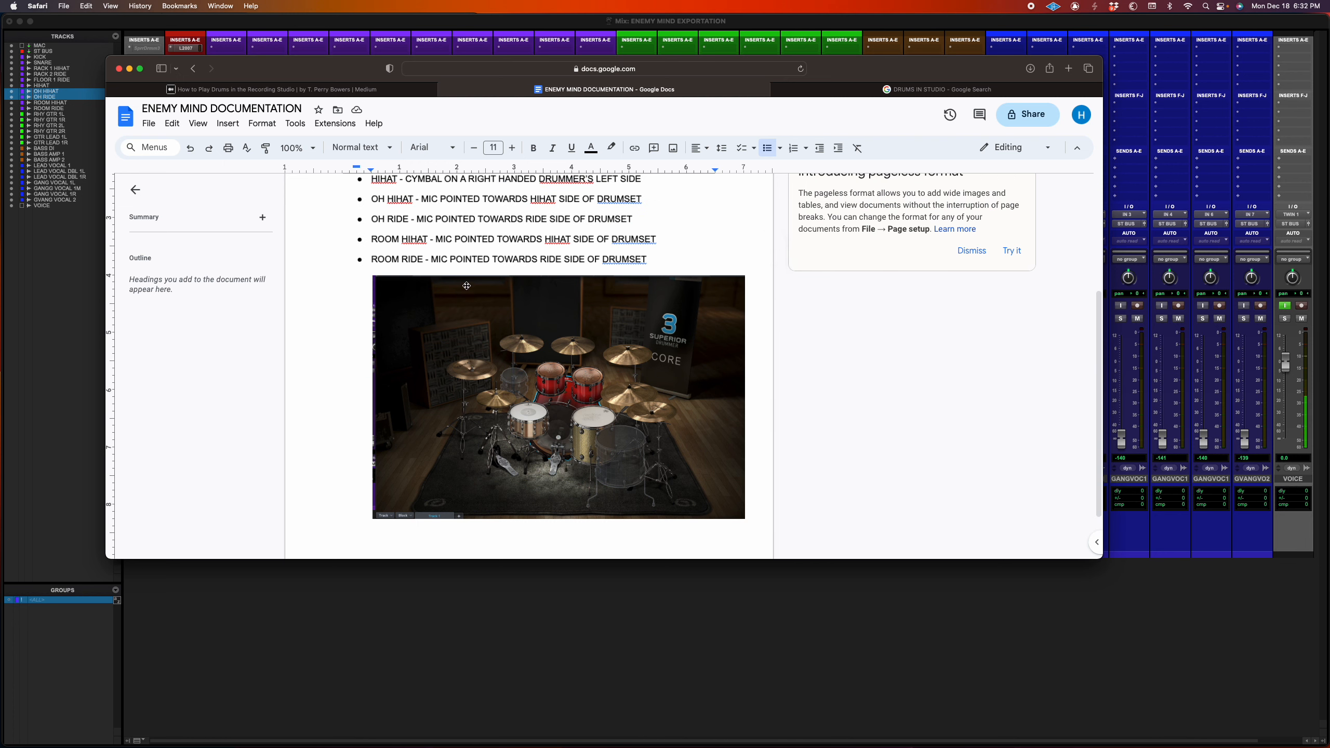
left_click(901, 93)
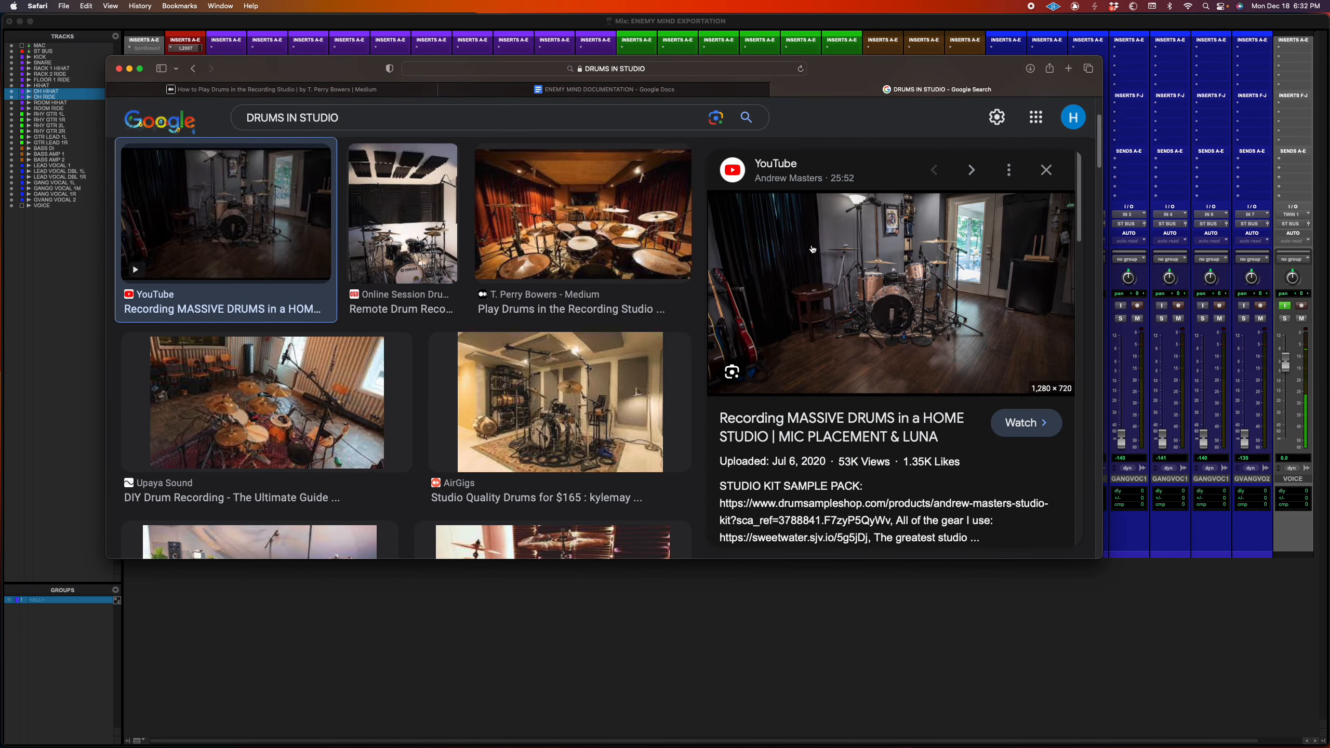
left_click(709, 90)
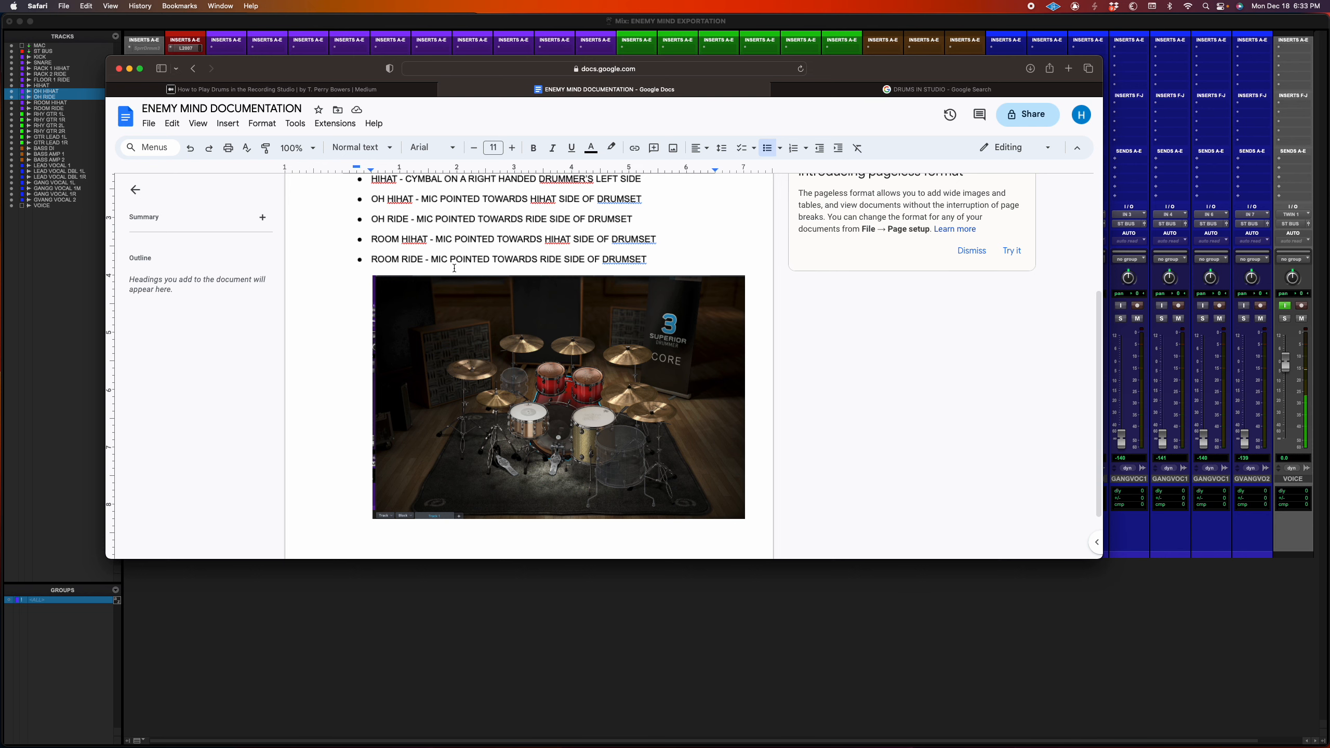
Step: Switch to Pro Tools and select all the drum tracks from KICK through ROOM RIDE in the Mix window
left_click(868, 620)
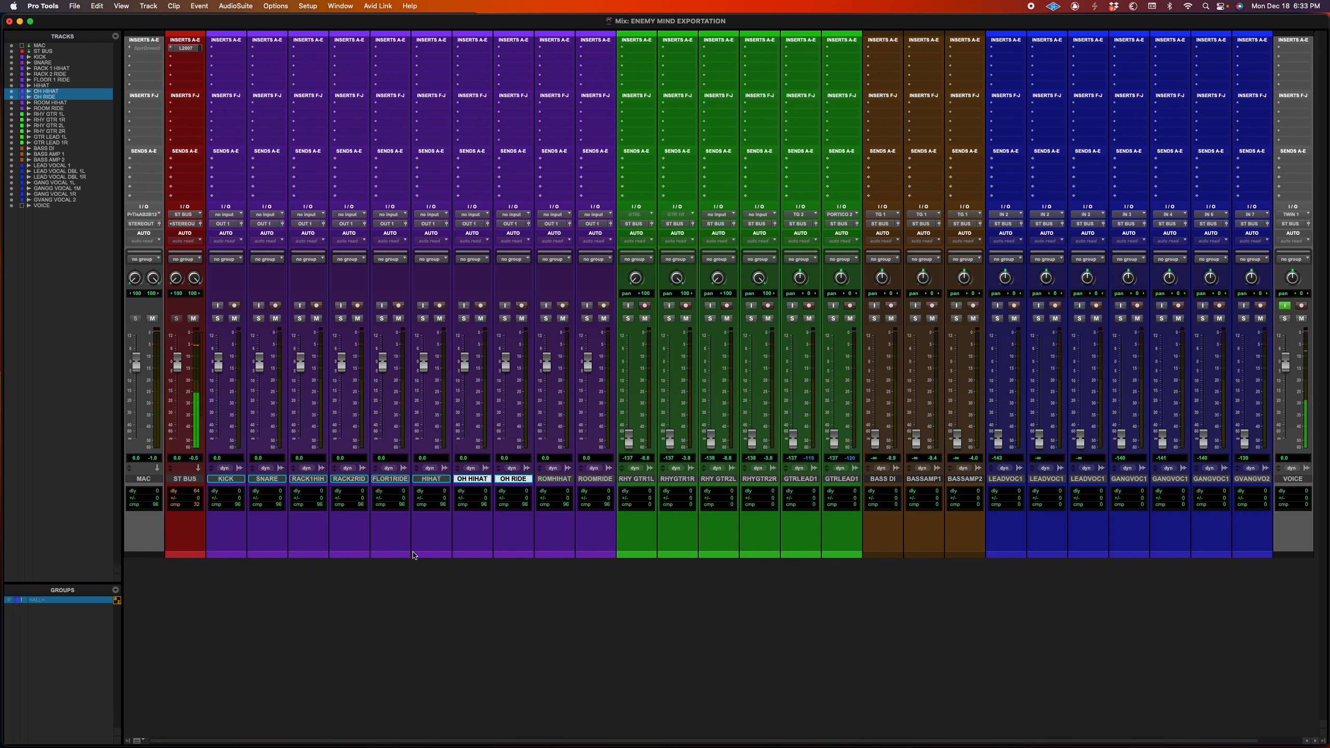
left_click(236, 481)
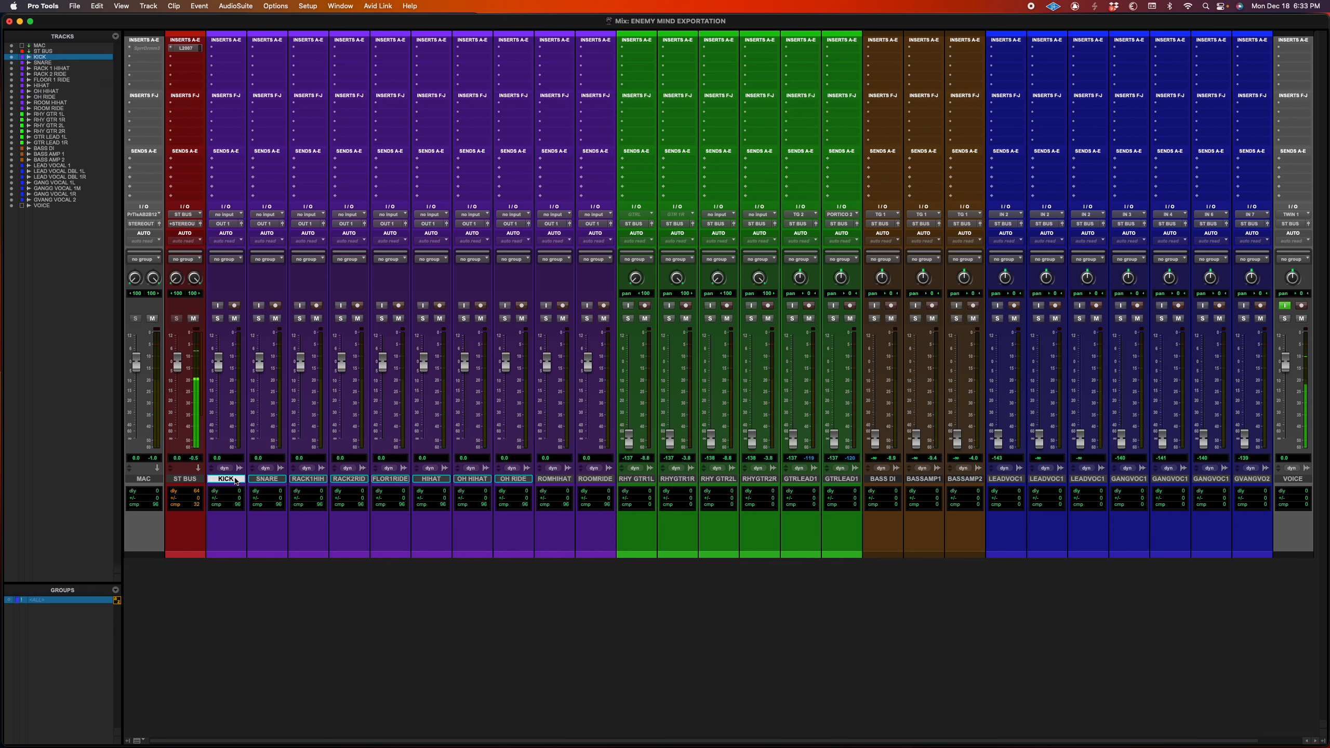
left_click(595, 480, "shift")
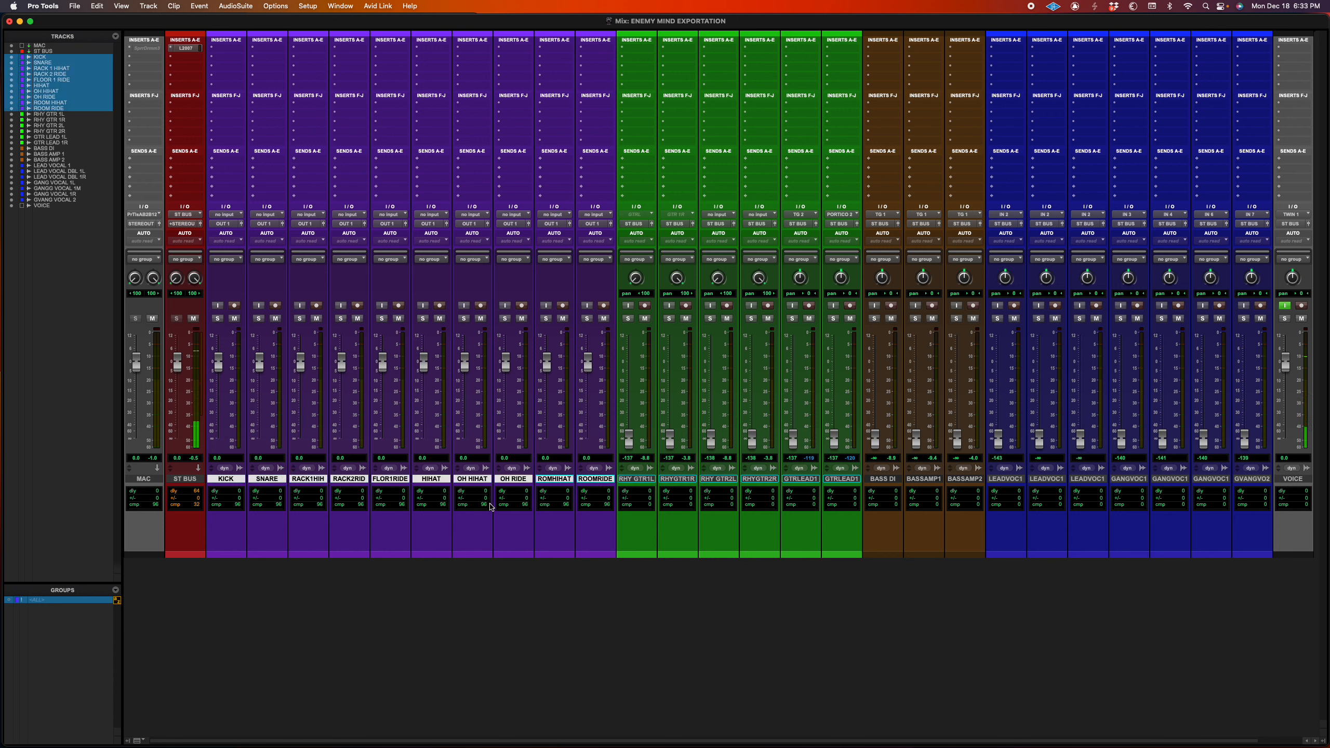
Step: Try trimming the ends of the KICK, RACK 1 HIHAT and RACK 2 RIDE clips at different points in the Edit window, and undo the trims
key("super+equal")
left_click_drag(772, 179, 769, 180)
left_click(753, 217)
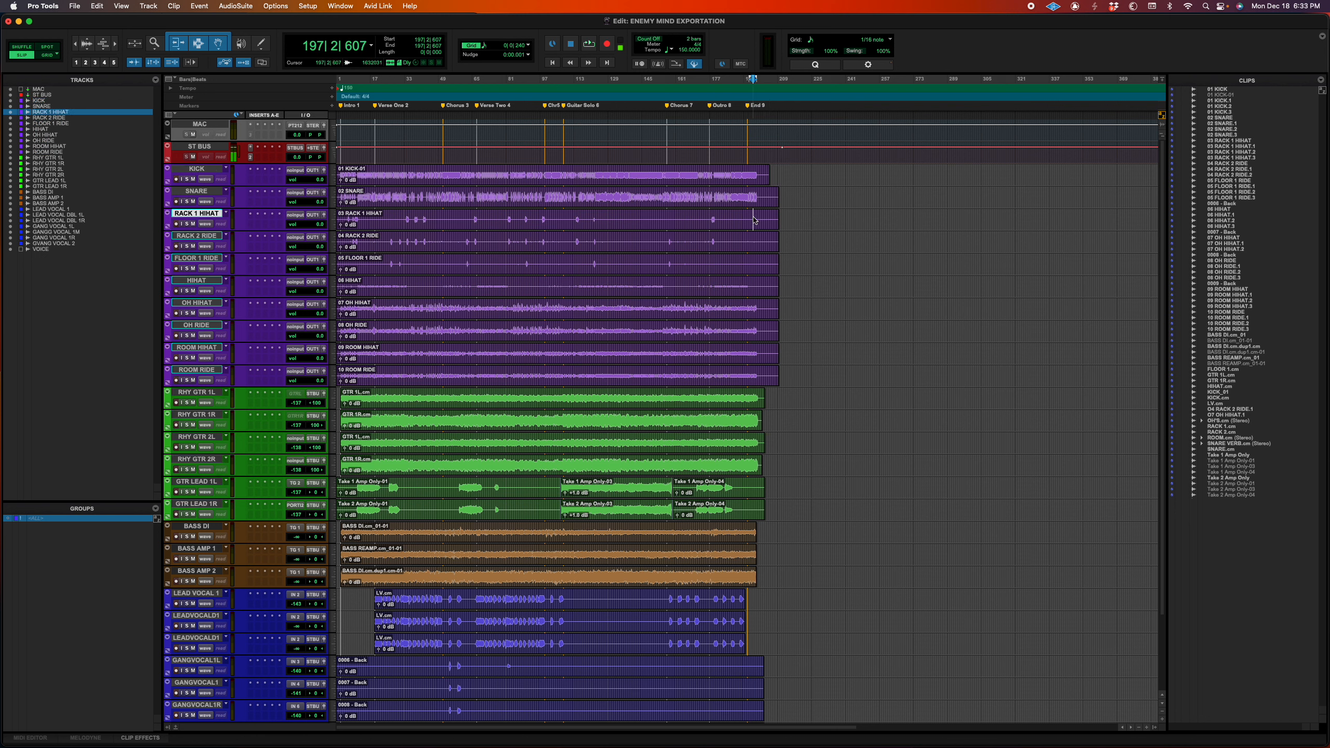
key("s")
left_click(770, 239)
key("s")
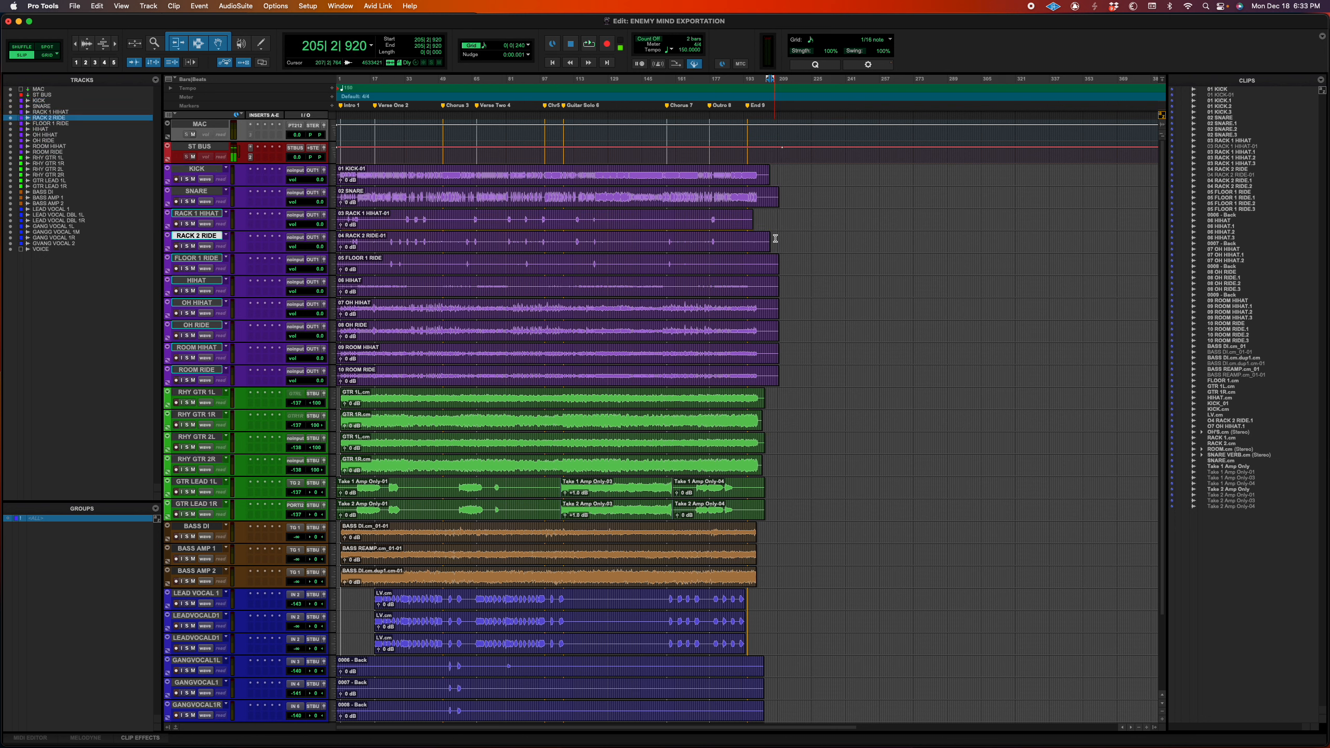
key("super+z")
key("super+z")
key("super+z")
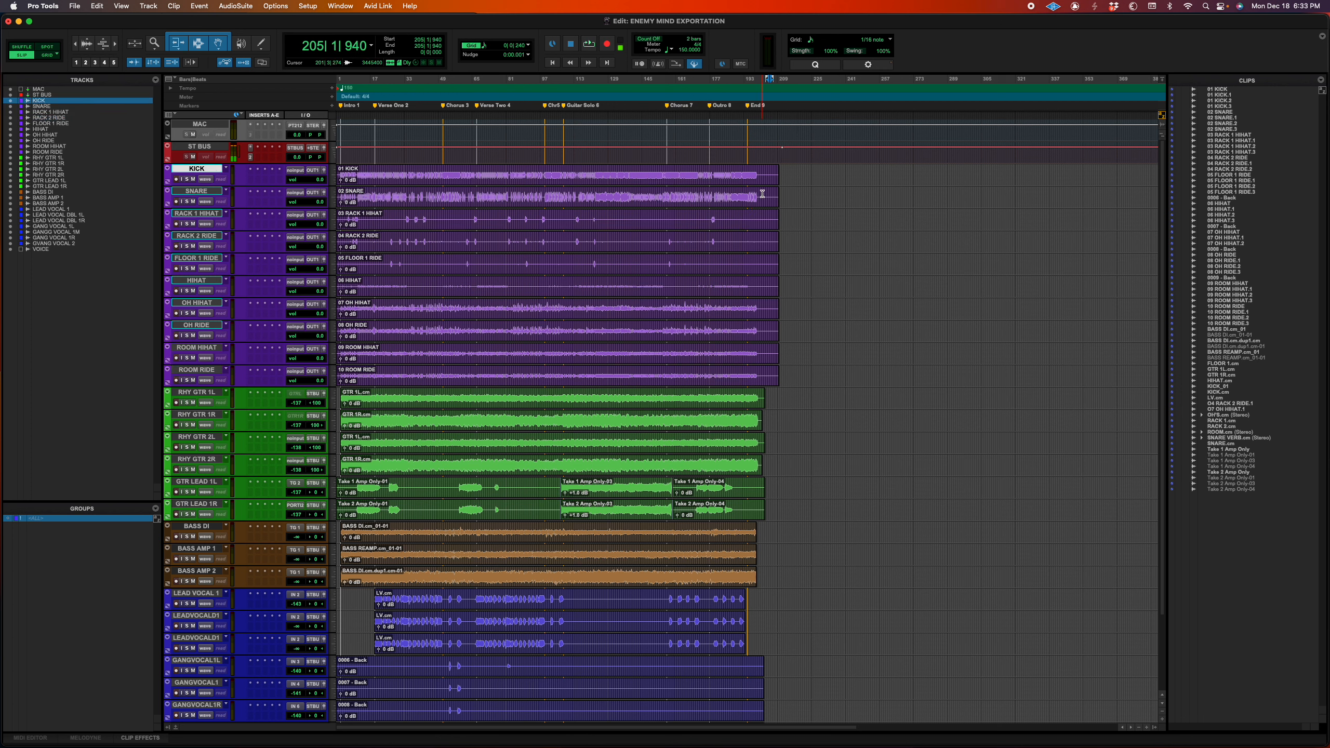
Step: Select the drum clips from 01 KICK down through 10 ROOM RIDE to compare their start and end points, and clear the selection
left_click(762, 179)
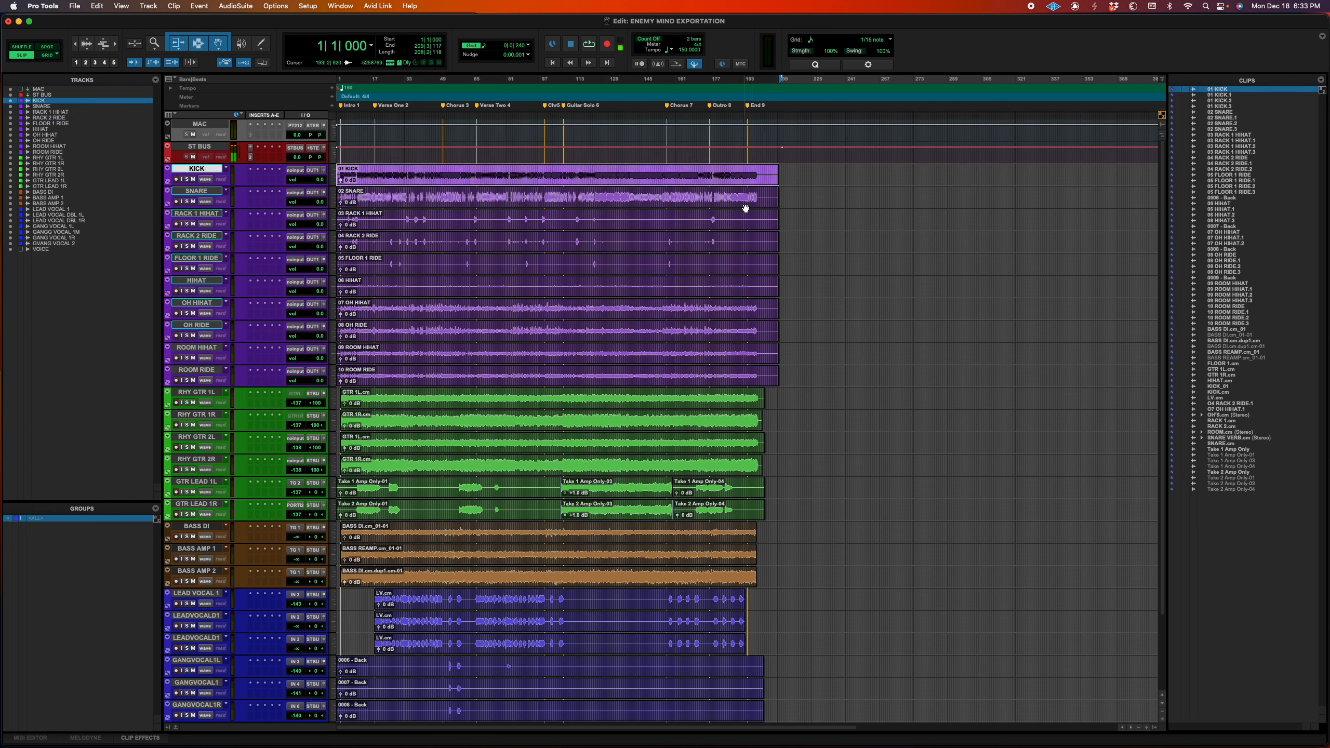
key("shift+semicolon")
key("shift+semicolon")
key("shift+semicolon")
key("shift+semicolon")
key("shift+semicolon")
key("shift+semicolon")
key("shift+semicolon")
key("shift+semicolon")
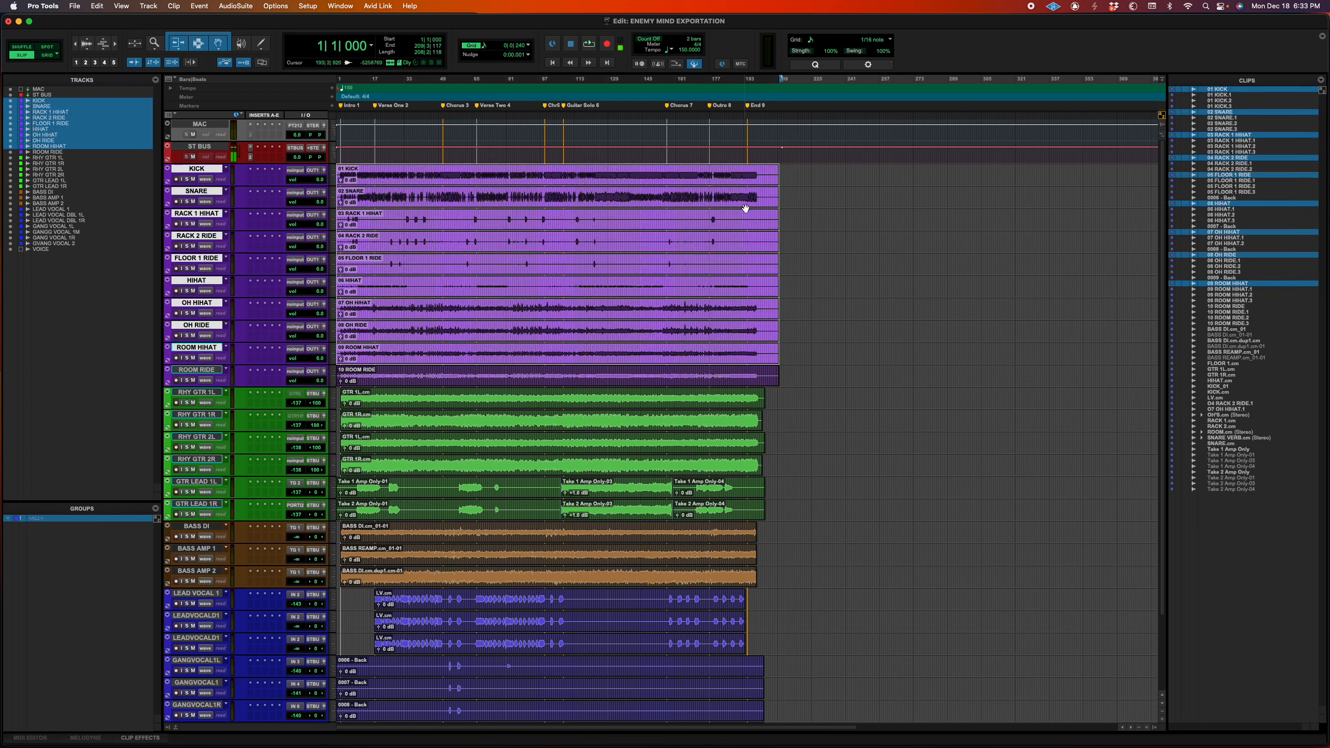
key("shift+semicolon")
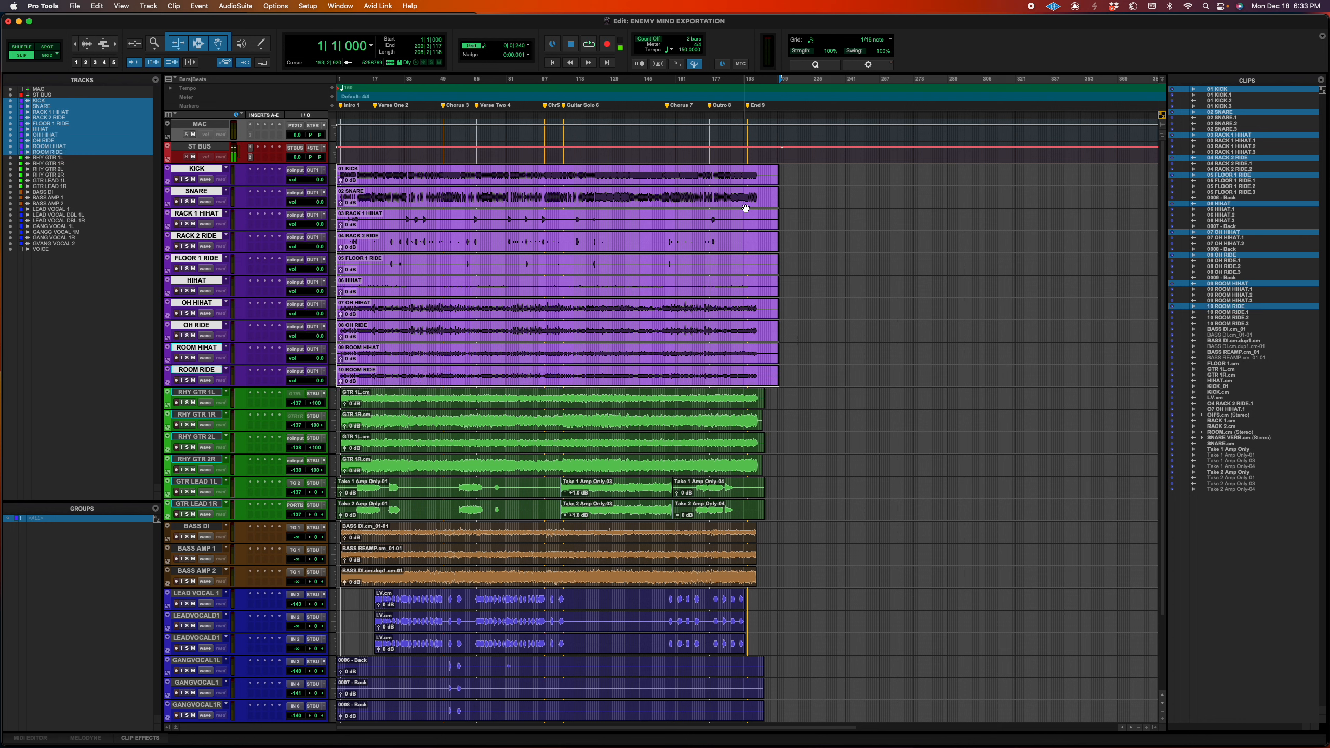
left_click(801, 183)
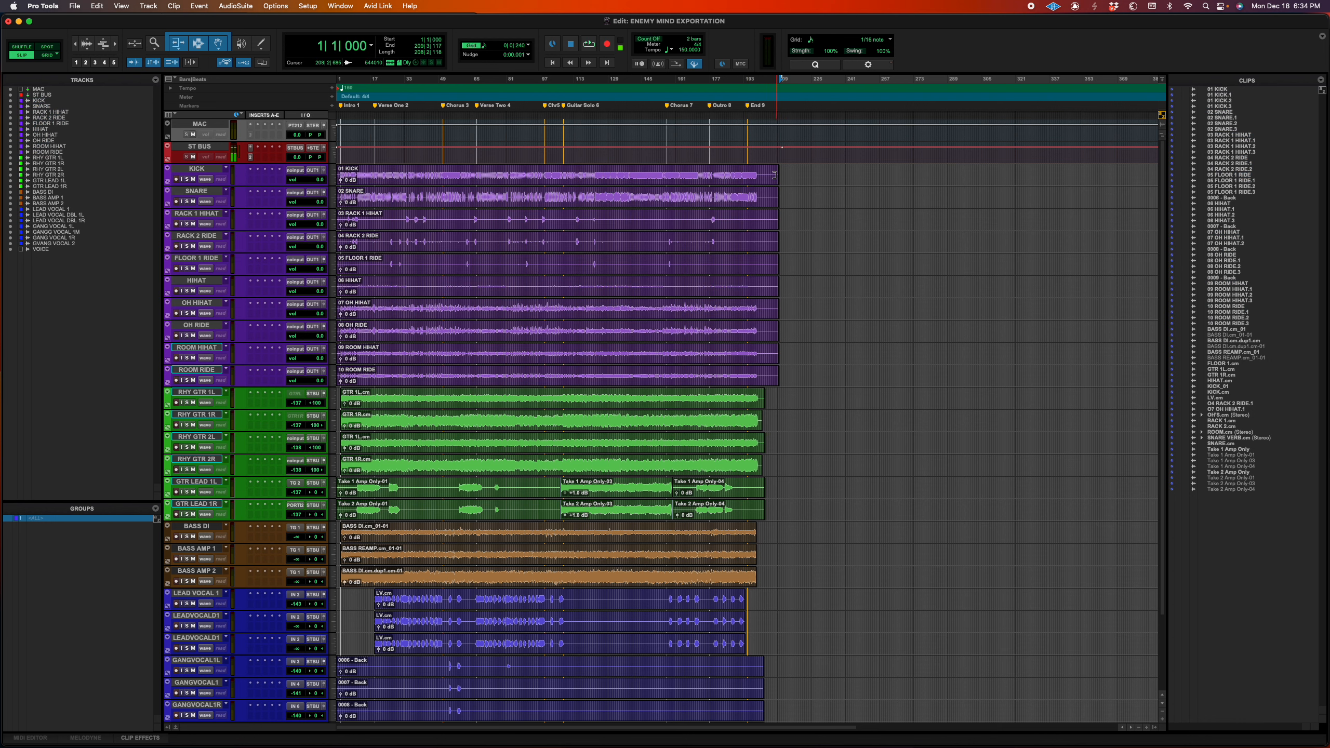
Step: Try dragging the ends of the KICK, RACK 1 HIHAT and FLOOR 1 RIDE clips to uneven lengths, and undo the trims
left_click_drag(776, 174, 735, 222)
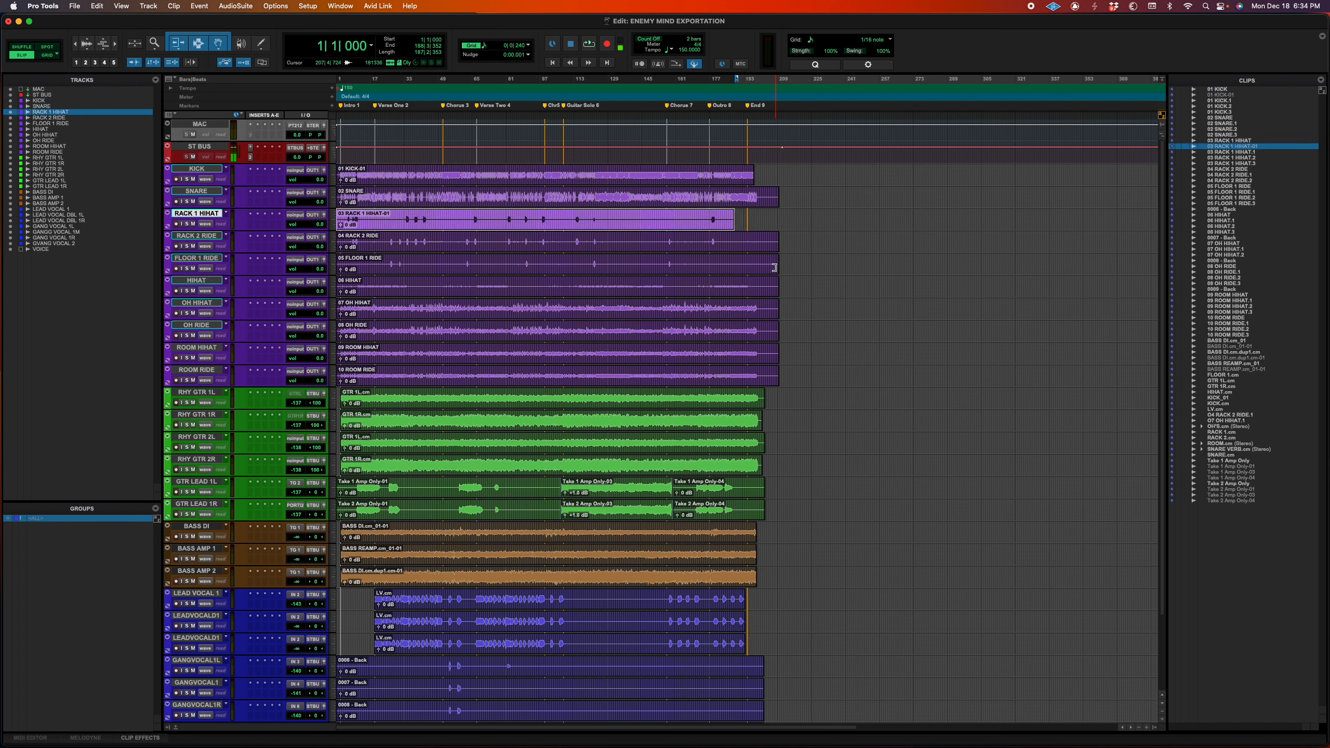
left_click_drag(776, 265, 751, 266)
key("super+z")
key("super+z")
key("super+z")
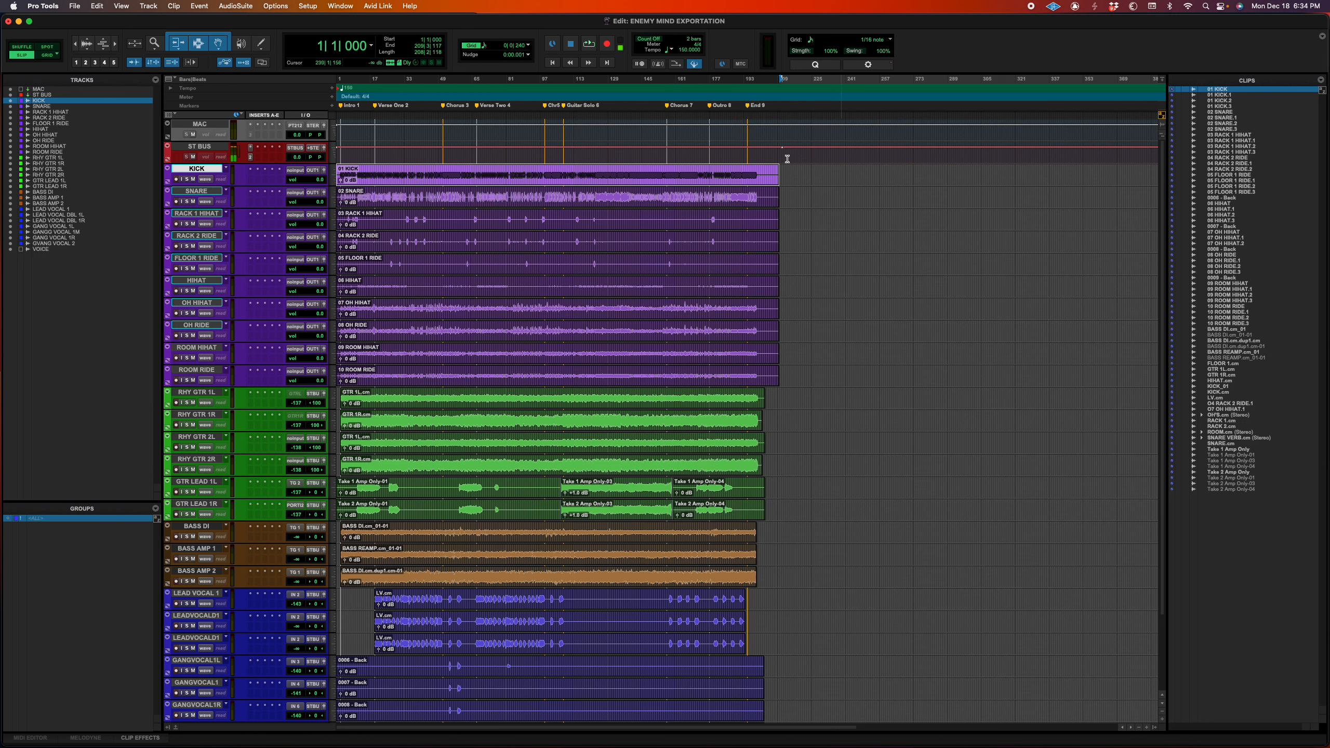
Step: Check the name and clip info of the 01 KICK clip without changing it
double_click(363, 183)
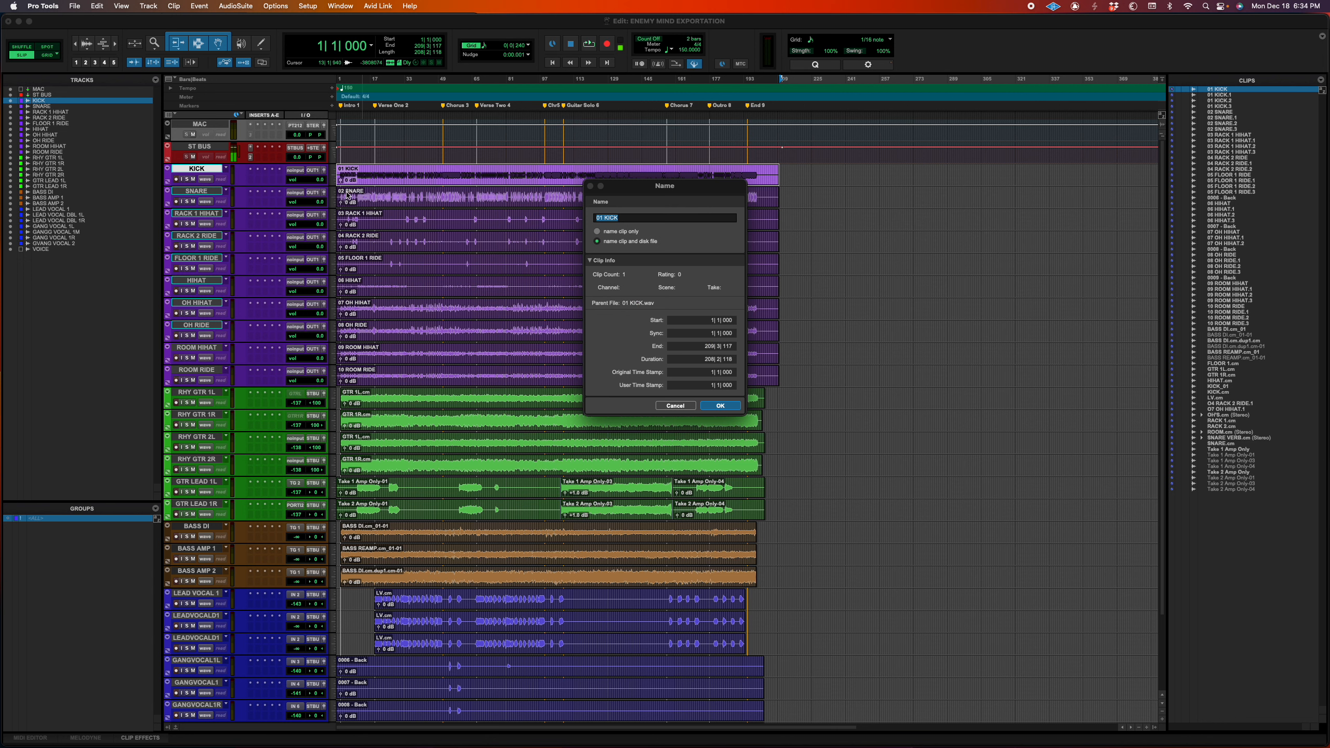
key("Escape")
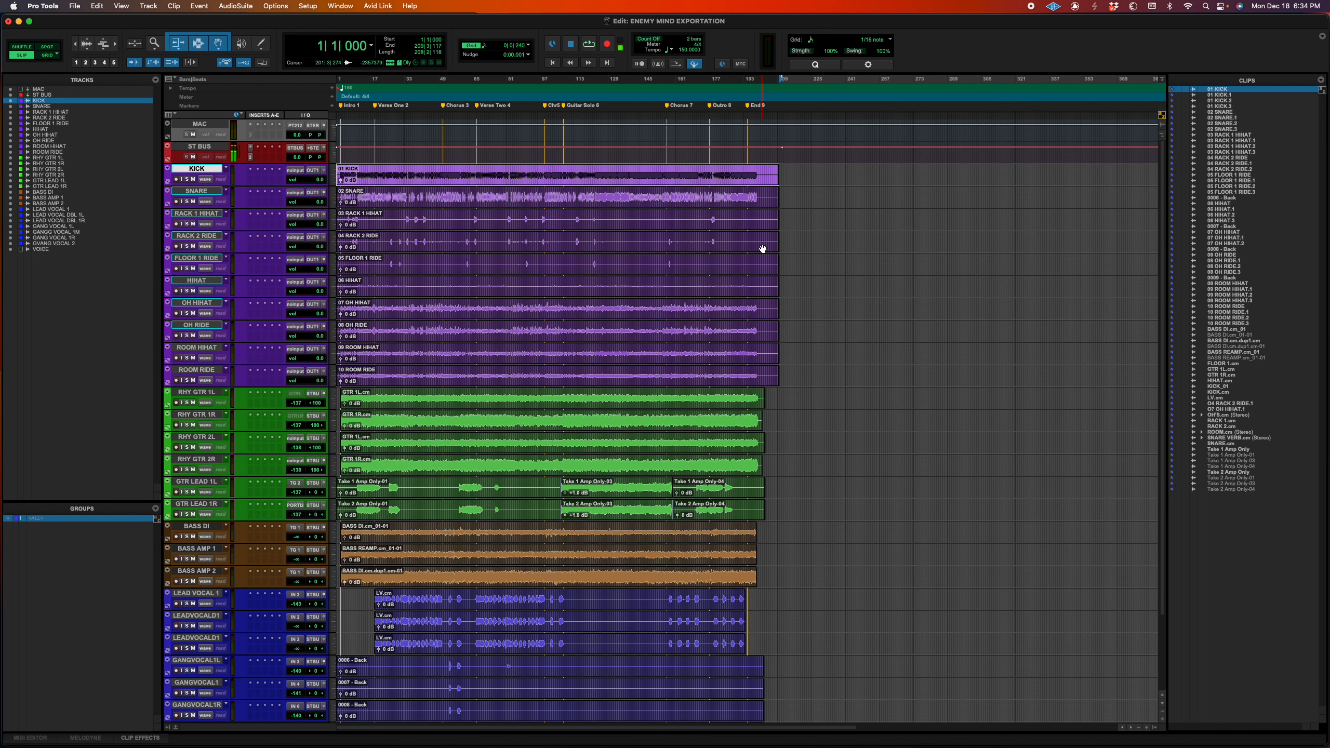
Step: Extend the clip selection from 01 KICK down through 10 ROOM RIDE so that every drum clip is selected
key("shift+semicolon")
key("shift+semicolon")
key("shift+semicolon")
key("shift+semicolon")
key("shift+semicolon")
key("shift+semicolon")
key("shift+semicolon")
key("shift+semicolon")
key("shift+semicolon")
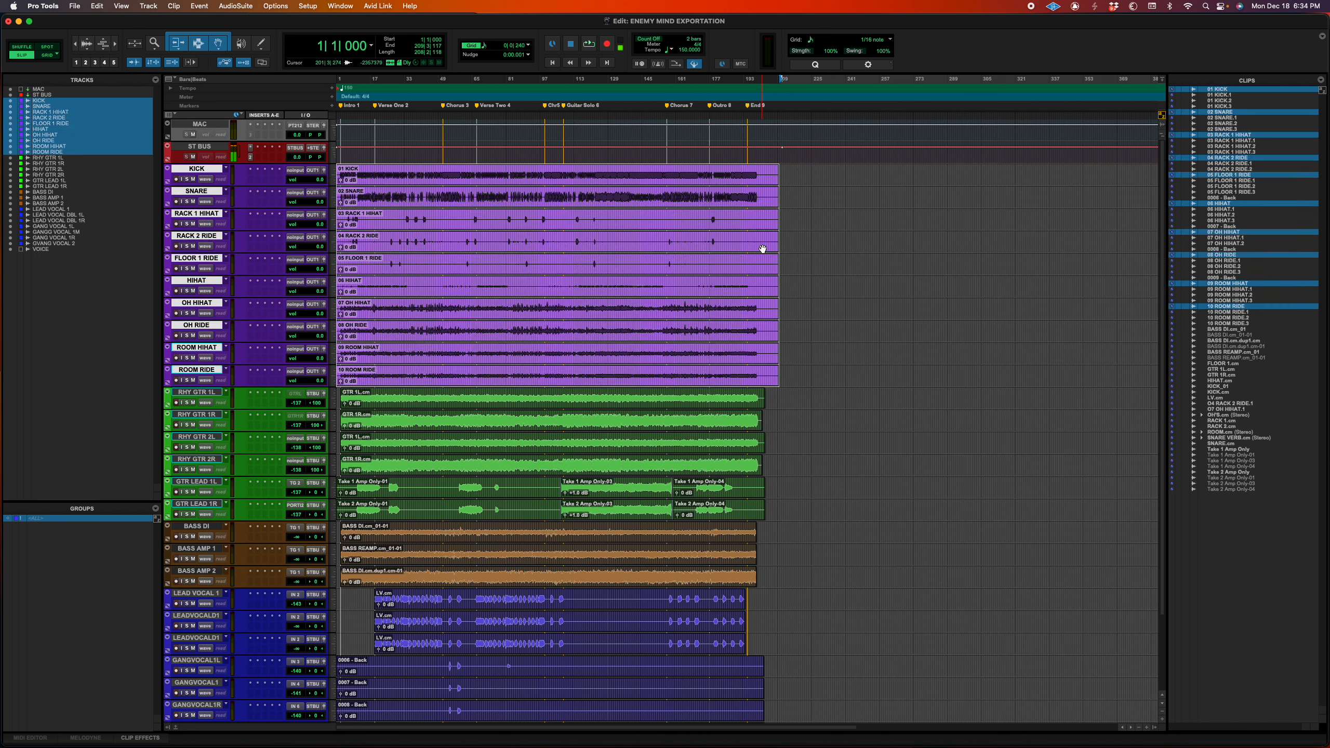
Step: Open the export settings for the selected drum clips and keep WAV, Interleaved, 24 Bit and 44.1 kHz
key("super+shift+k")
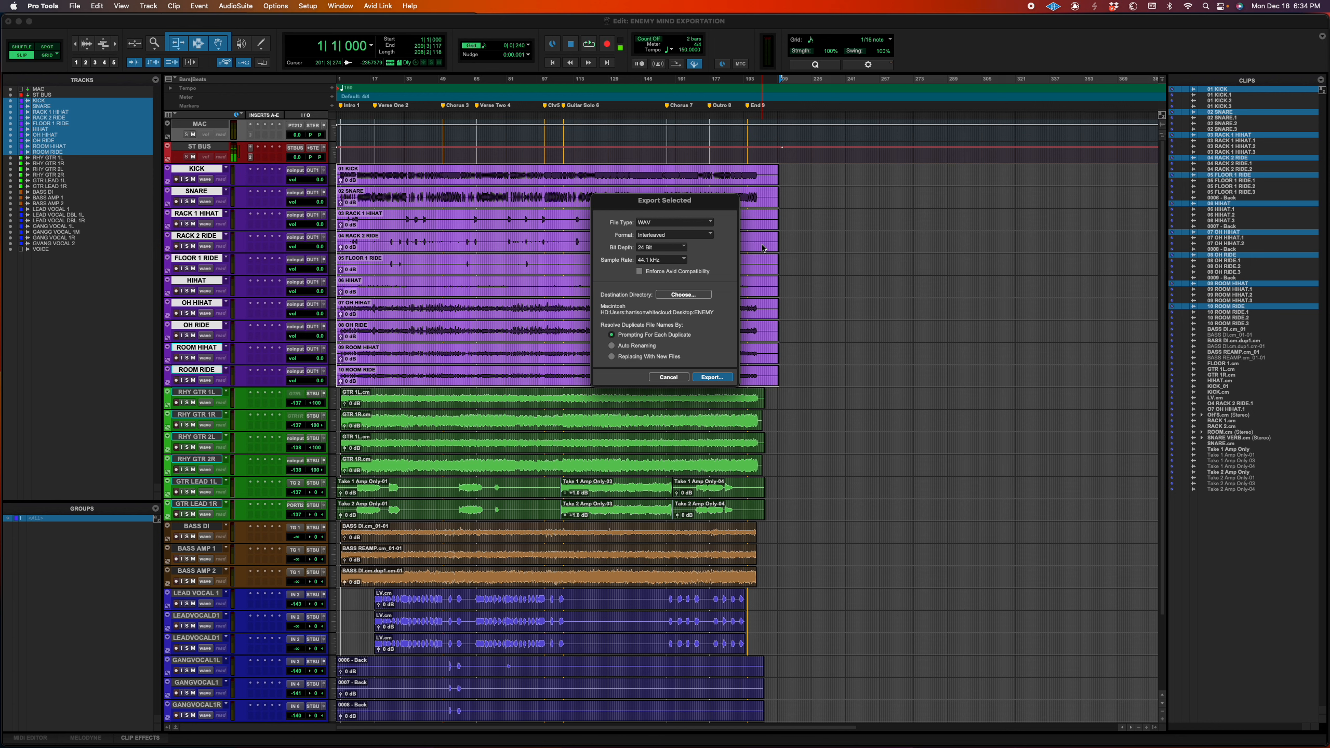
left_click(669, 225)
left_click(725, 226)
left_click(680, 237)
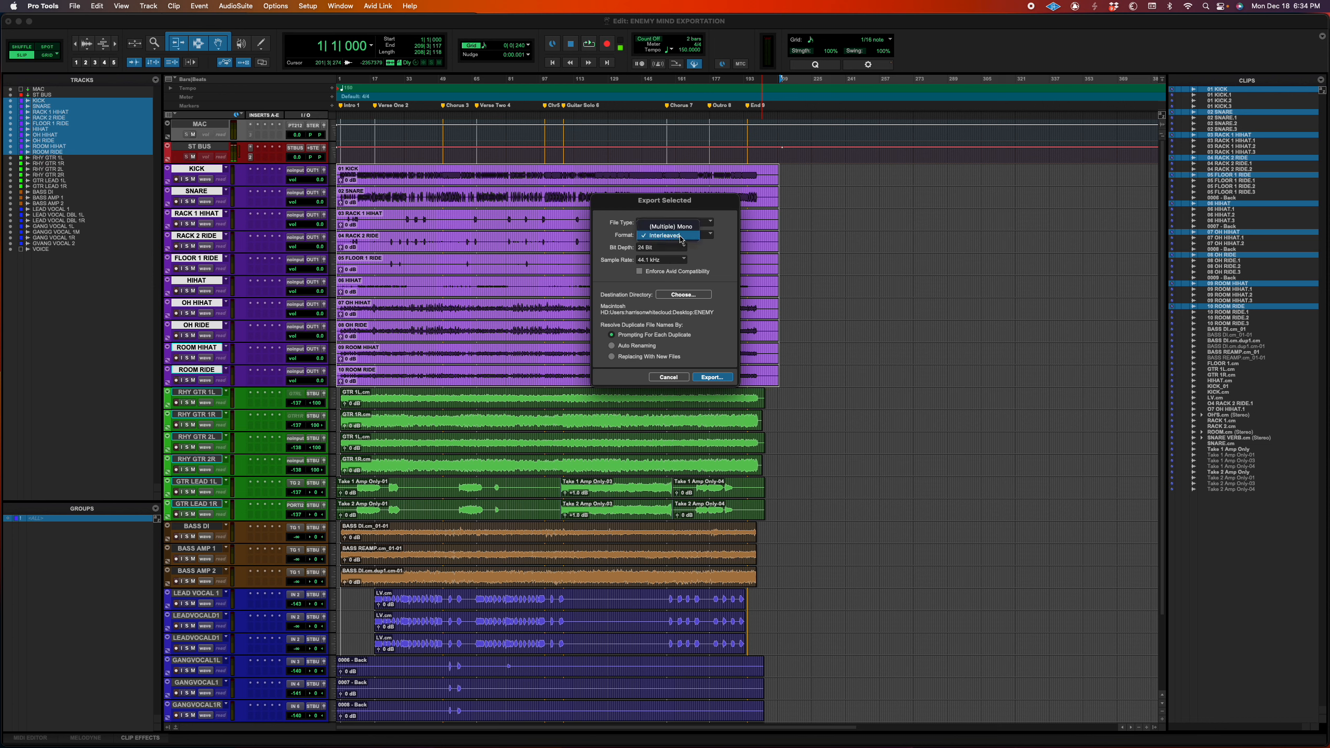
left_click(717, 258)
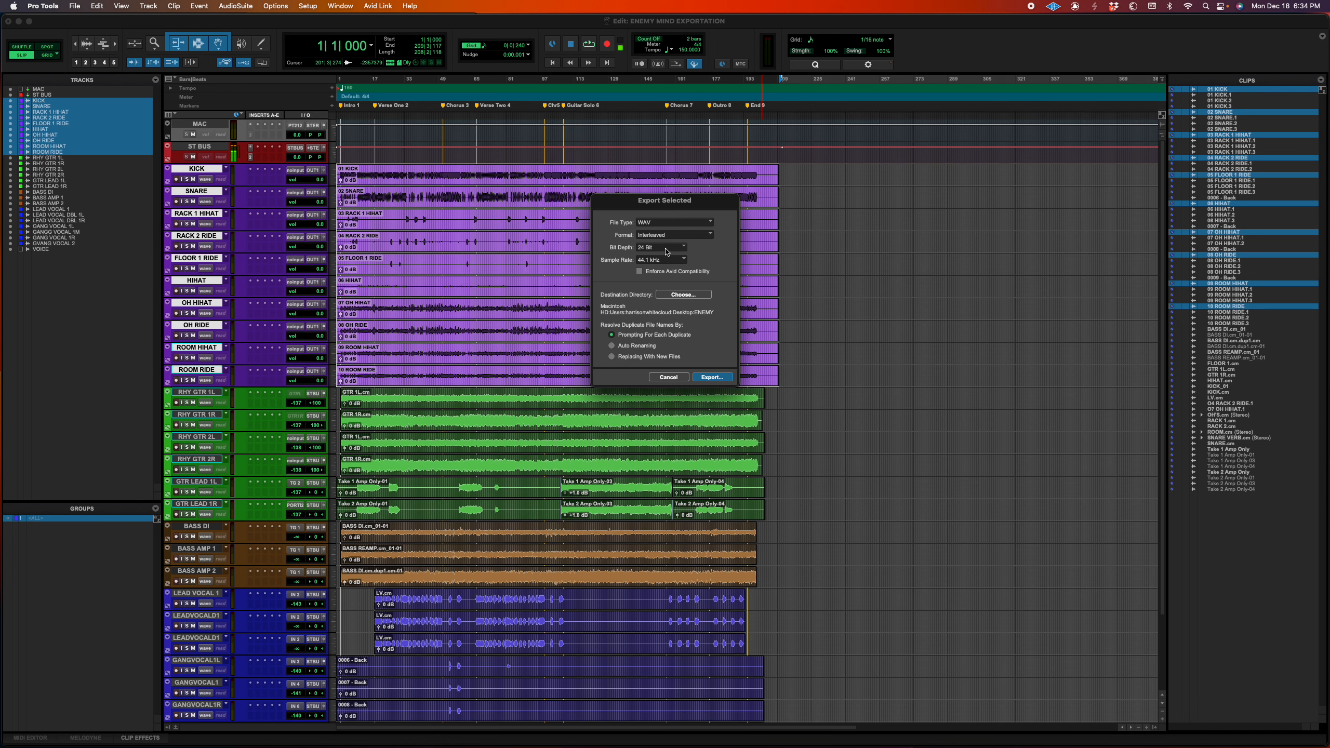
left_click(666, 252)
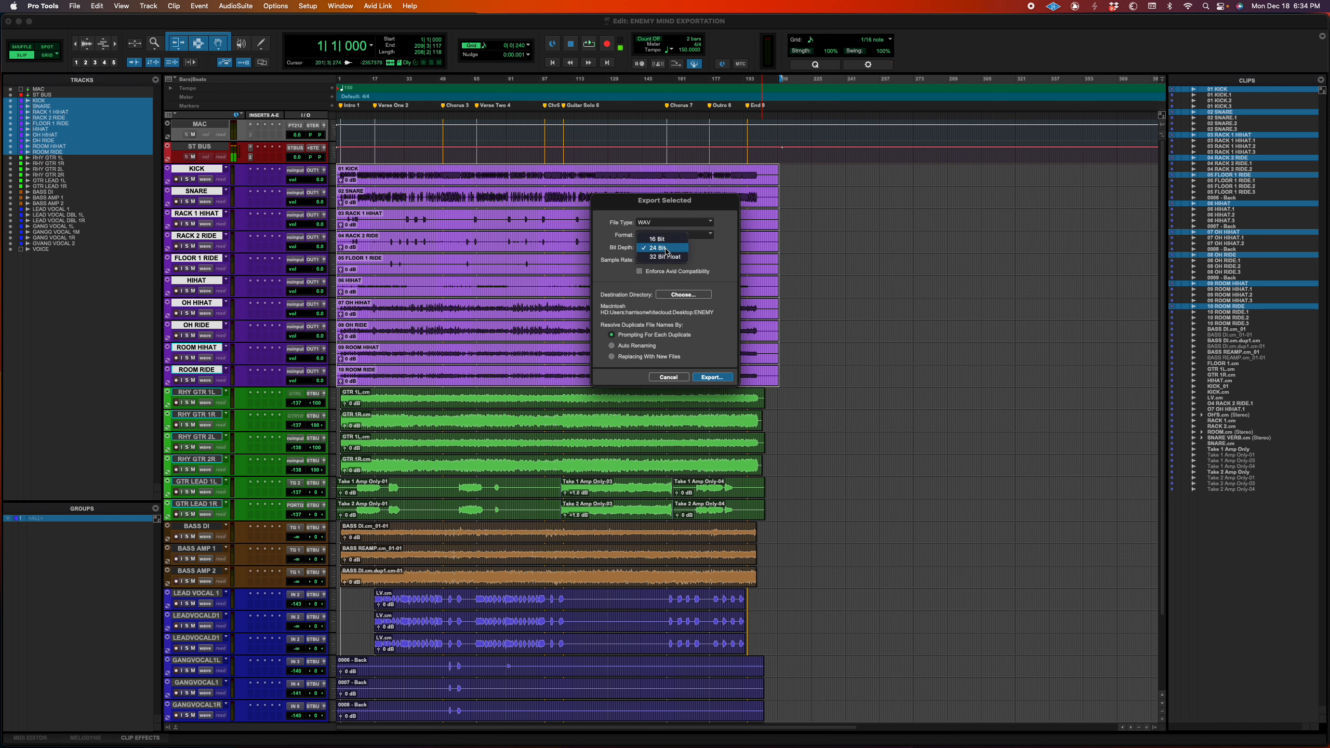
left_click(720, 251)
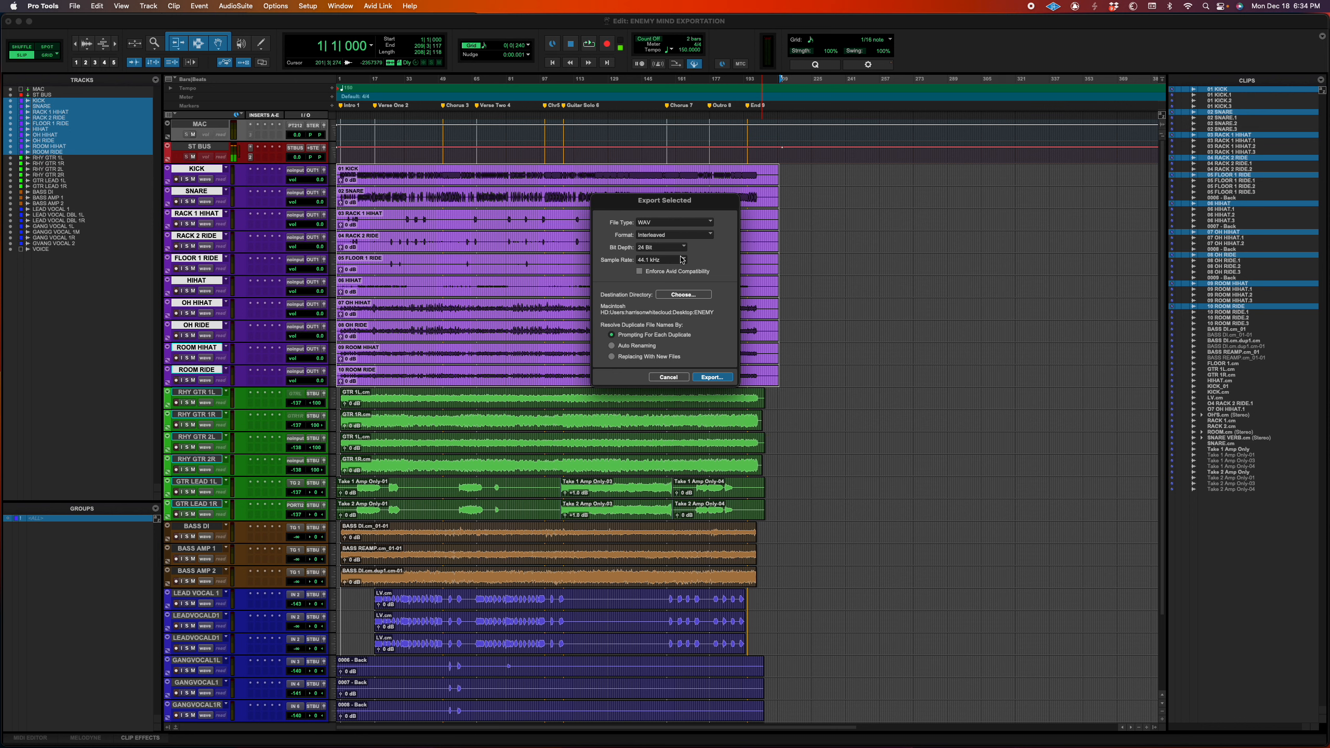
left_click(663, 261)
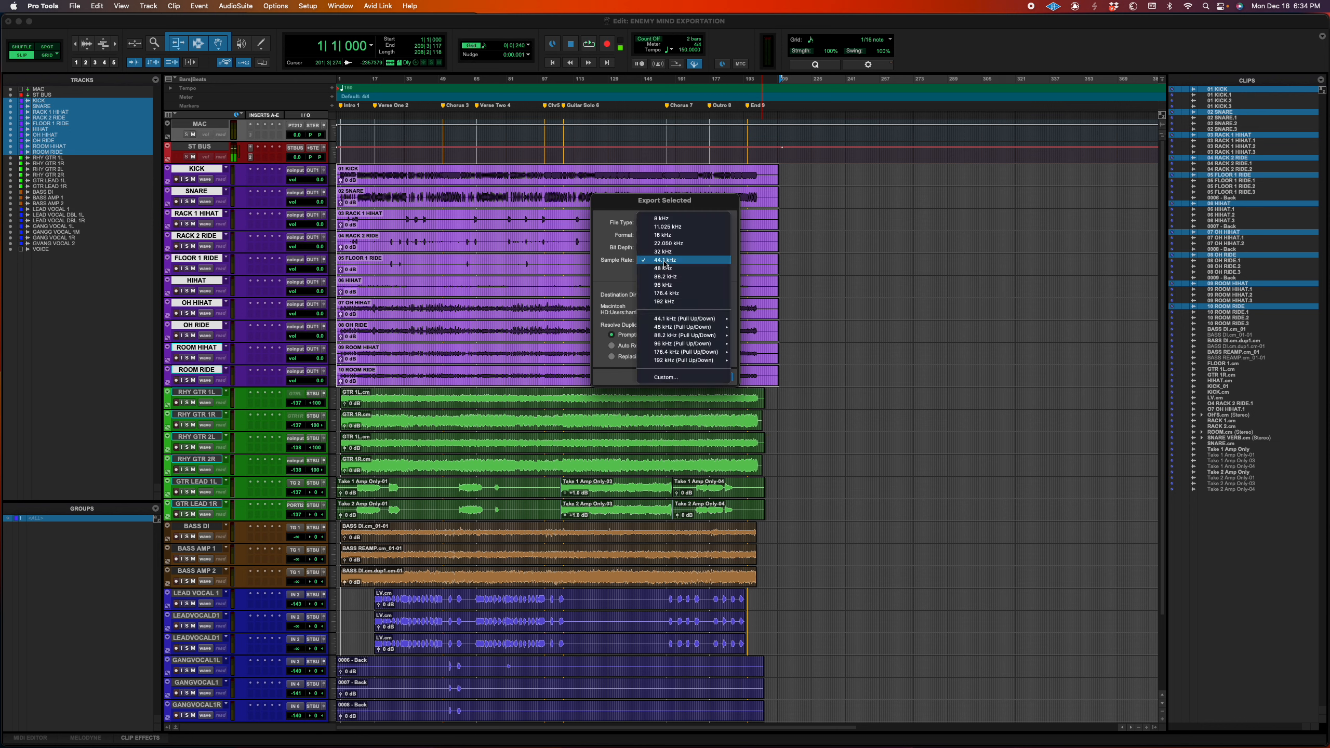
left_click(625, 276)
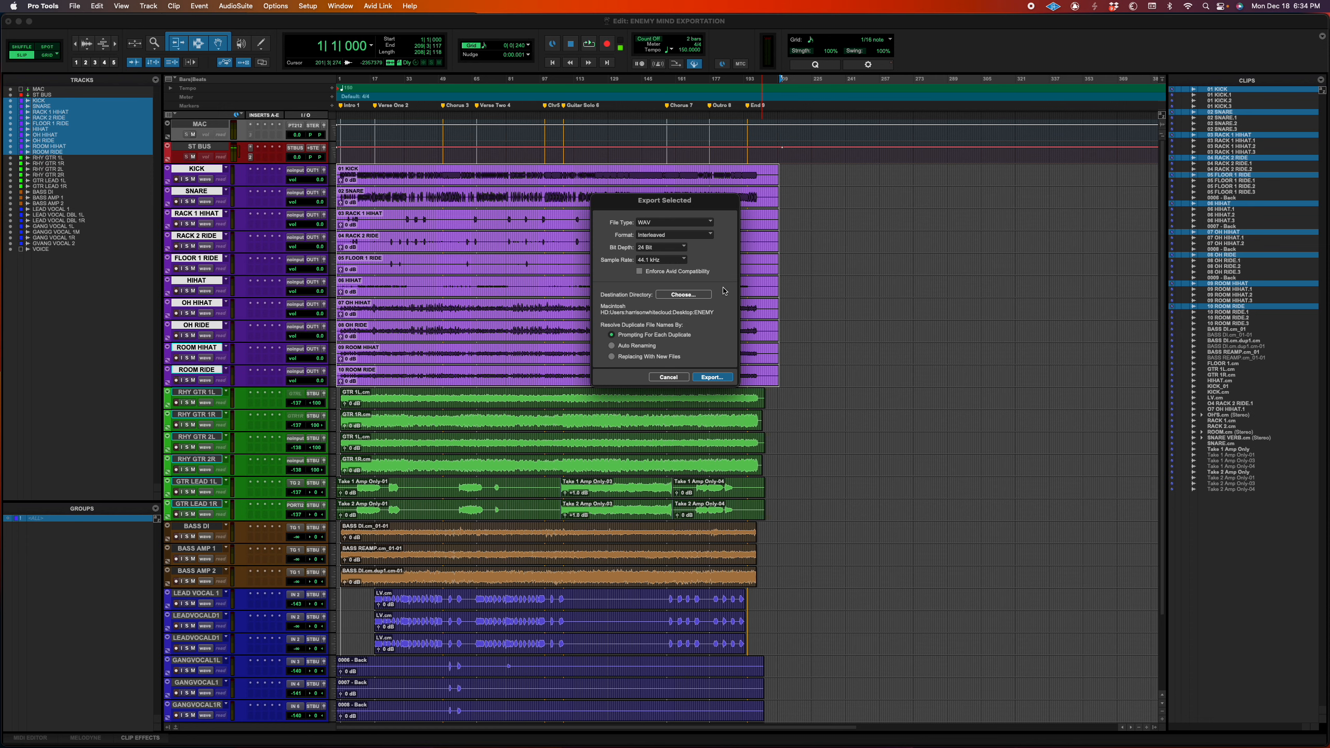
Step: Set the ENEMY MIND DRUMS folder on the Desktop as the destination and export the selected drum clips
left_click(700, 294)
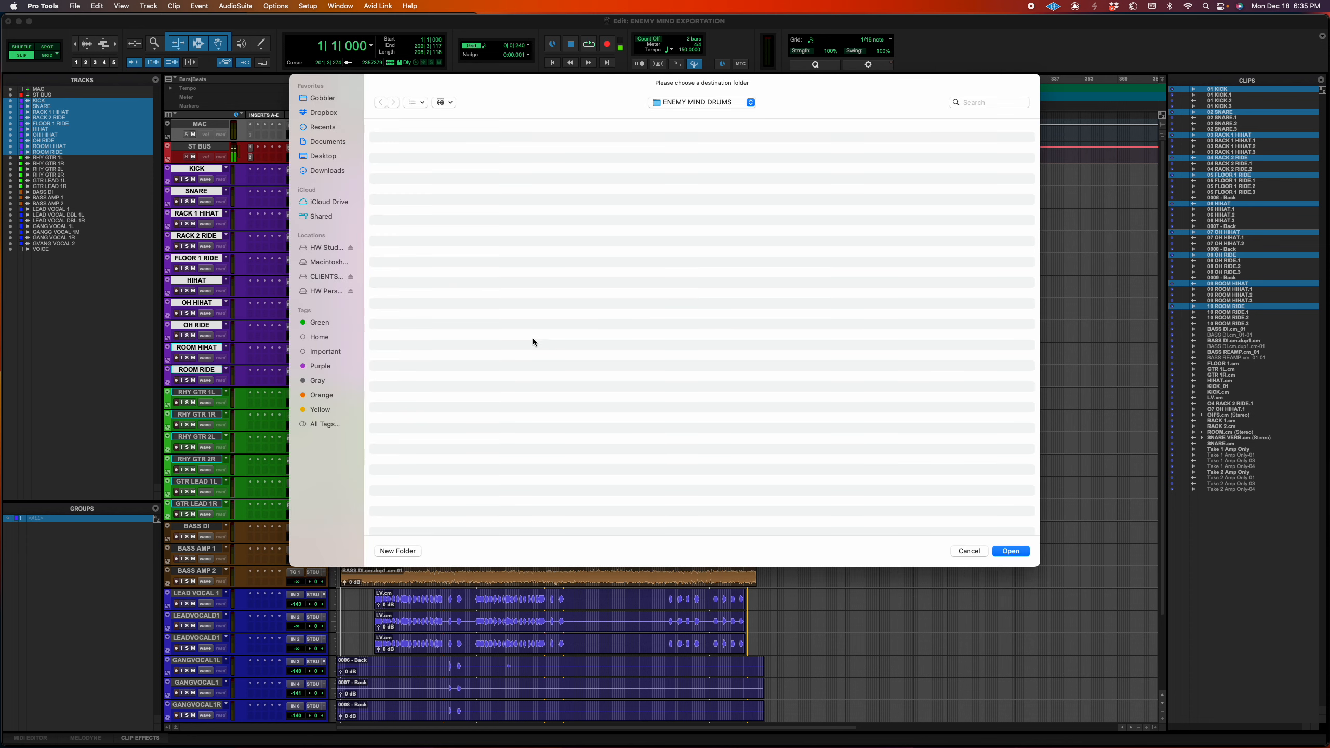
left_click(330, 173)
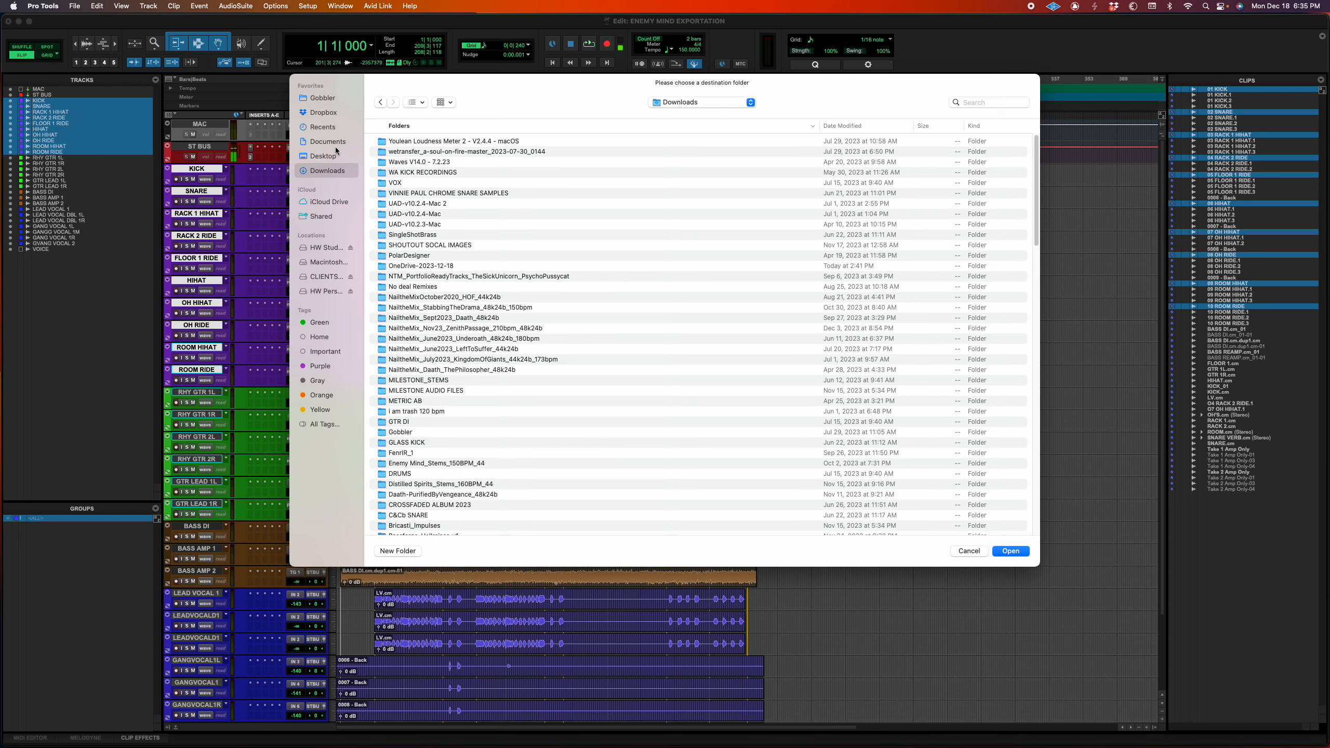
left_click(333, 157)
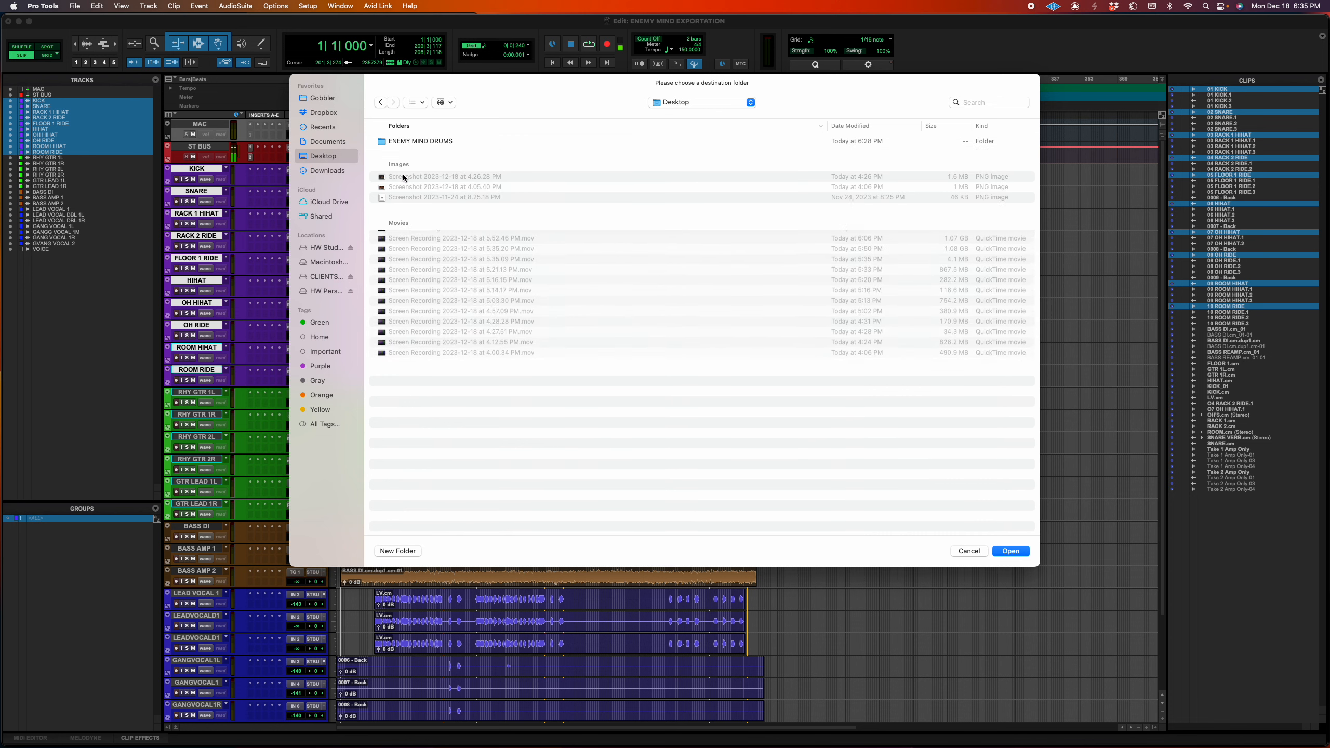
double_click(463, 142)
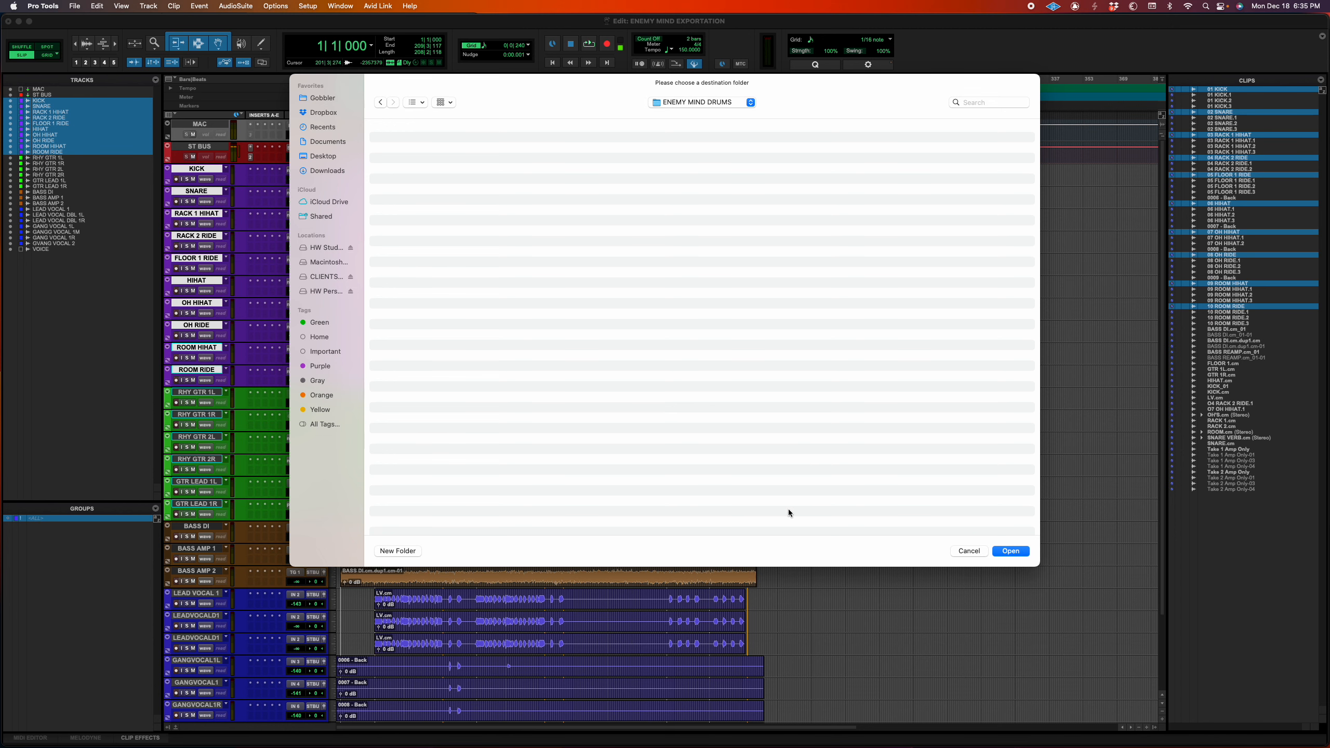
key("Return")
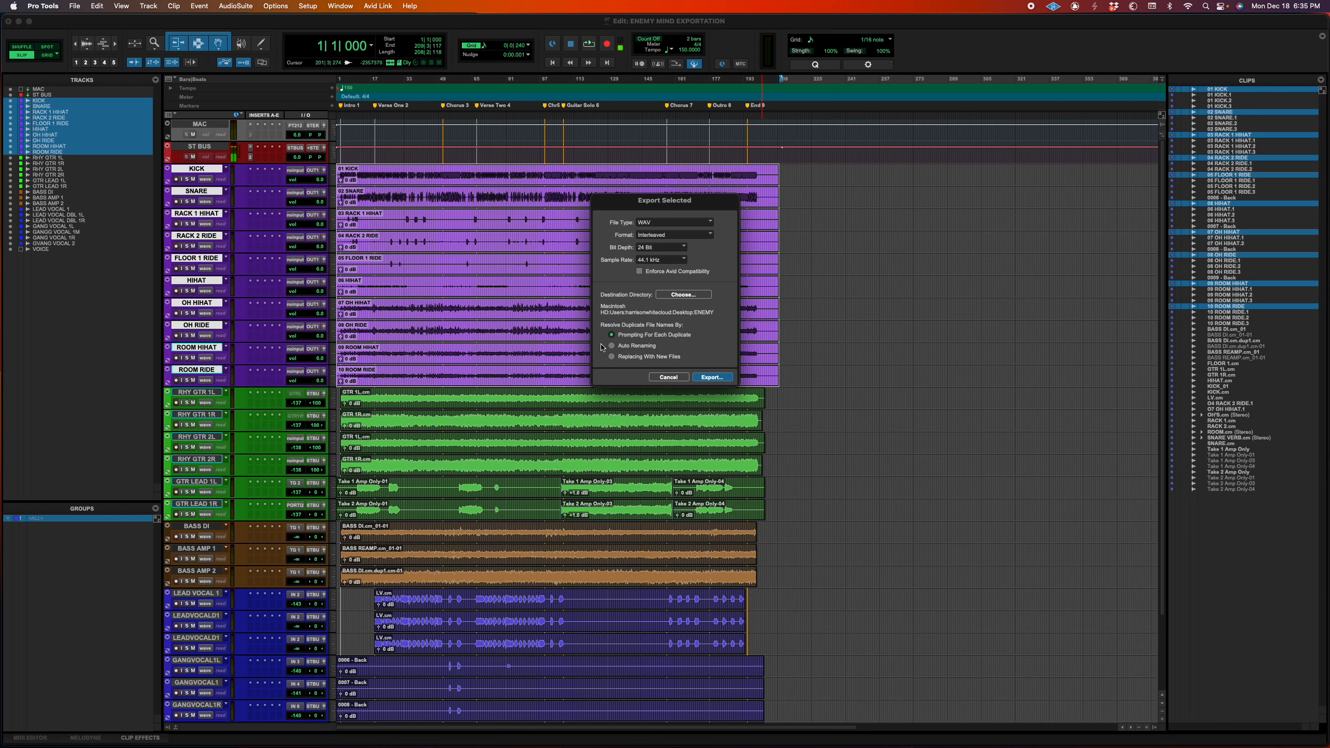
key("Return")
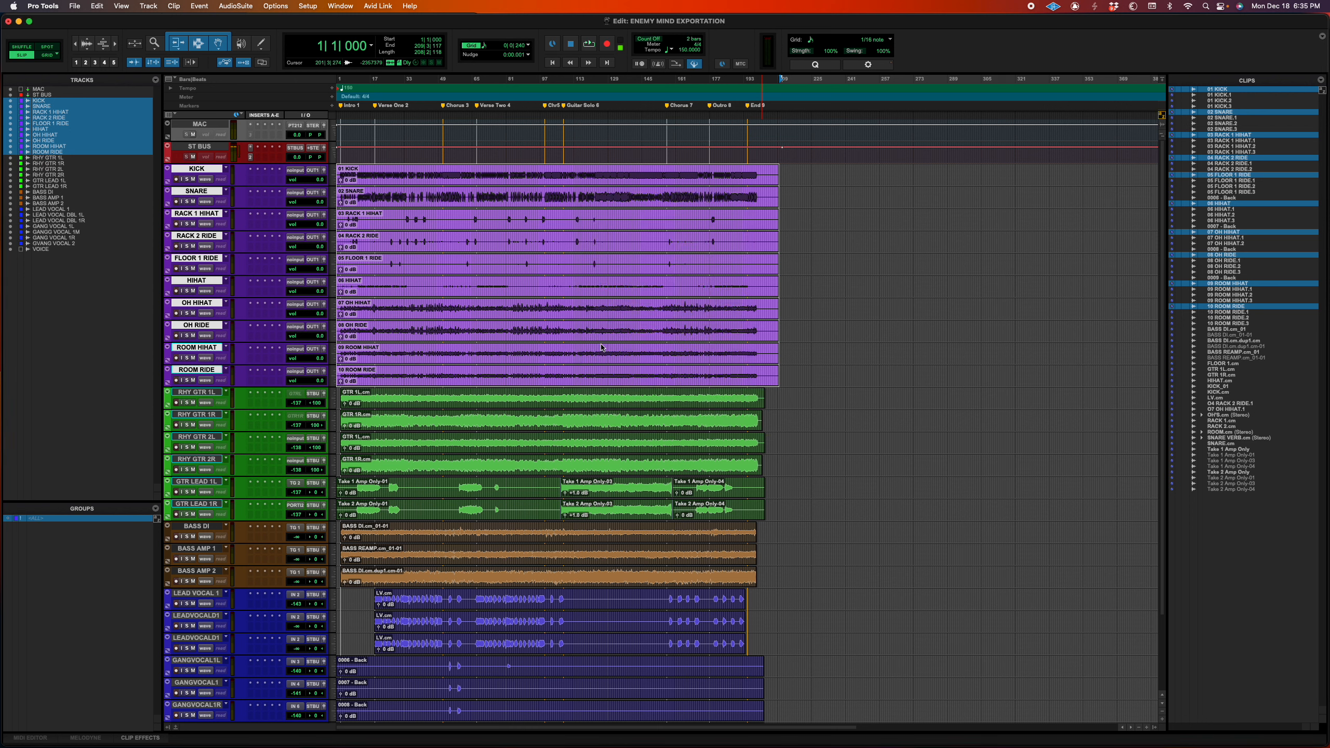
Step: Switch to Finder and check the exported WAV files in the ENEMY MIND DRUMS folder, selecting 01 KICK.wav
key("super+equal")
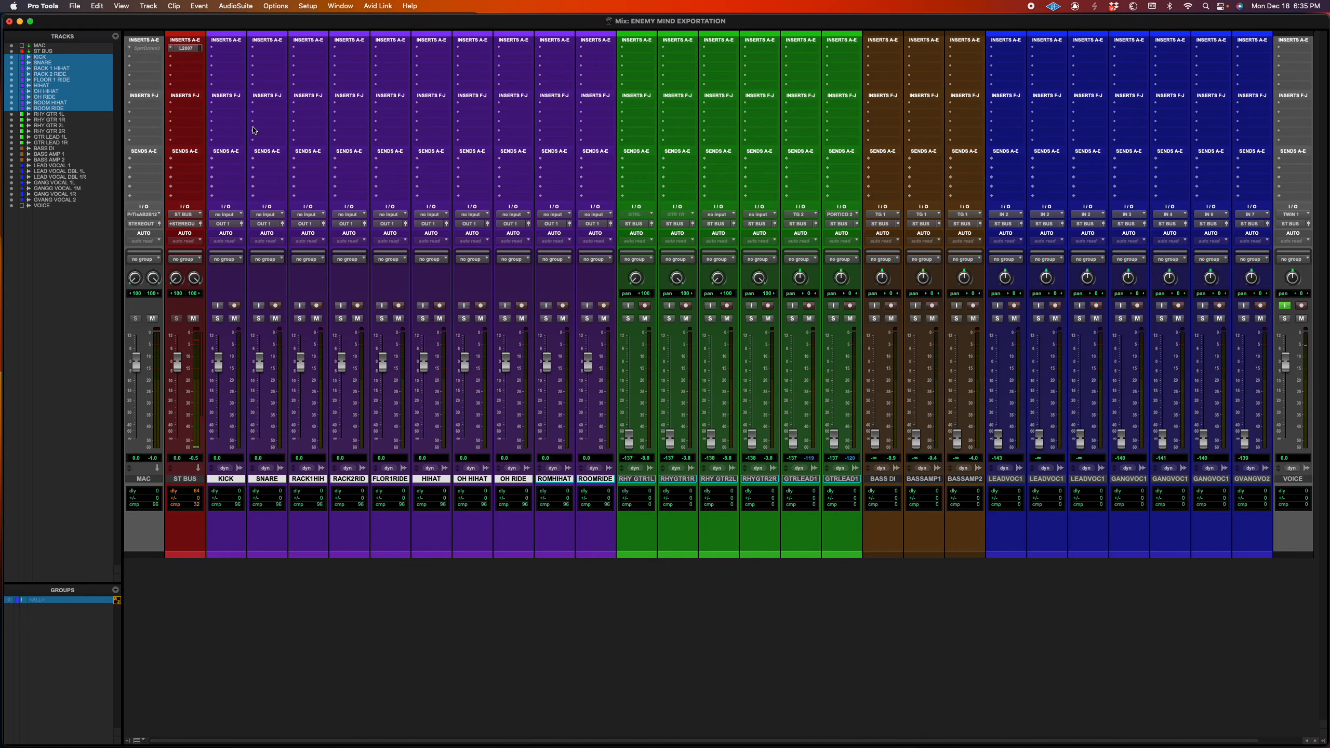
key("super+equal")
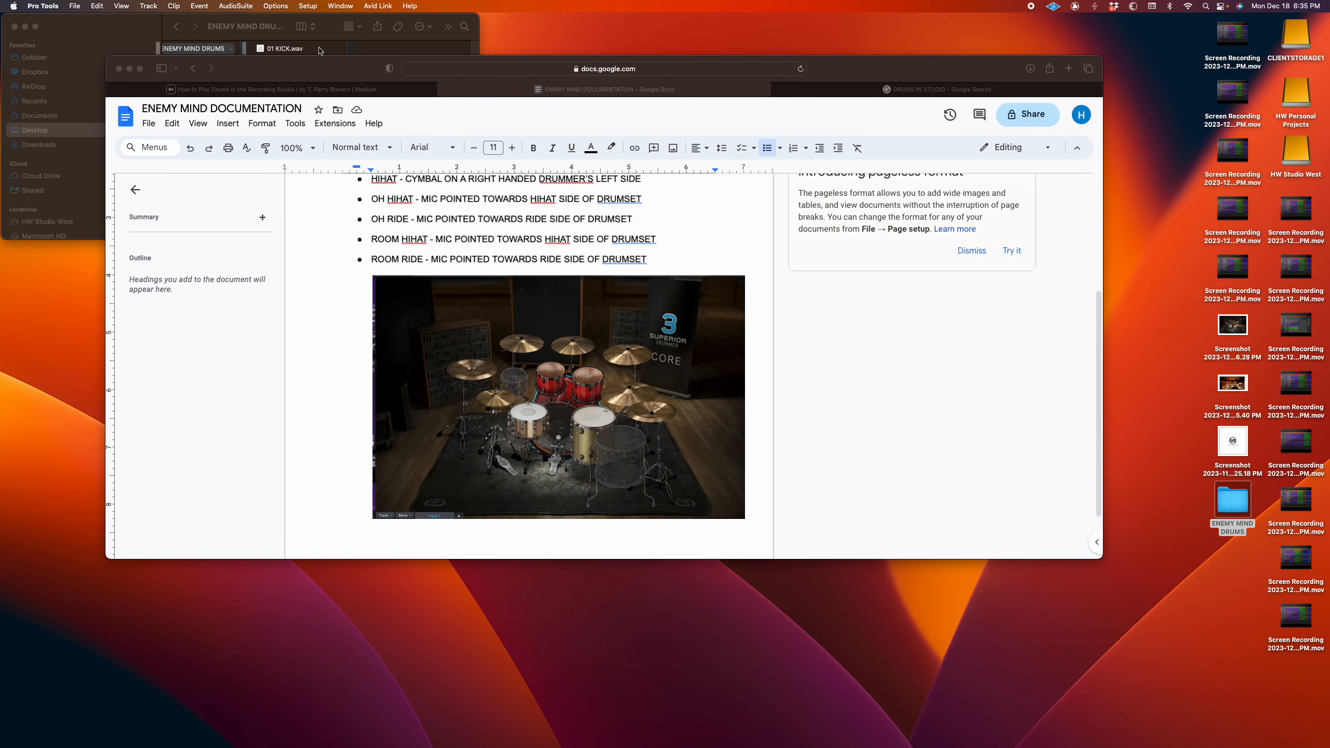
left_click(272, 27)
left_click(277, 49)
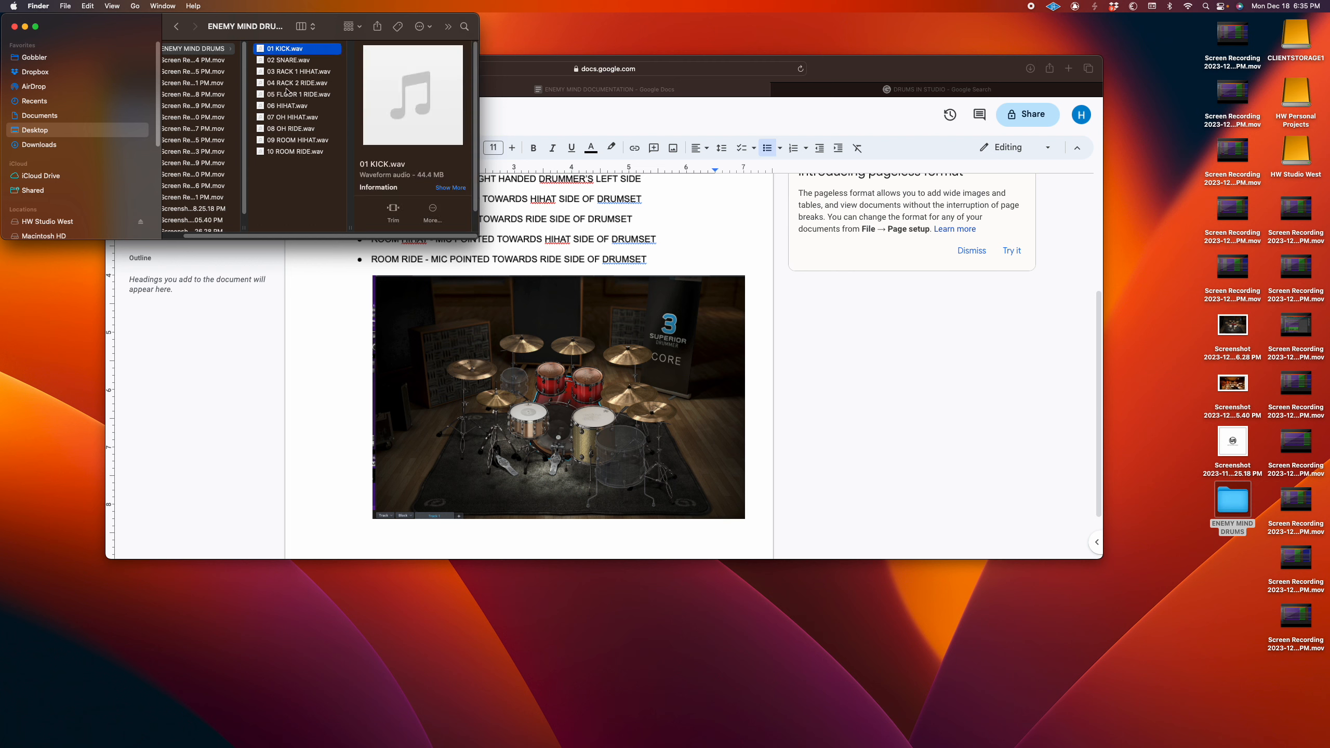
Step: Check the duration, sample rate and bit depth in the file info of 01 KICK.wav, and reselect all exported WAV files
left_click(293, 152, "shift")
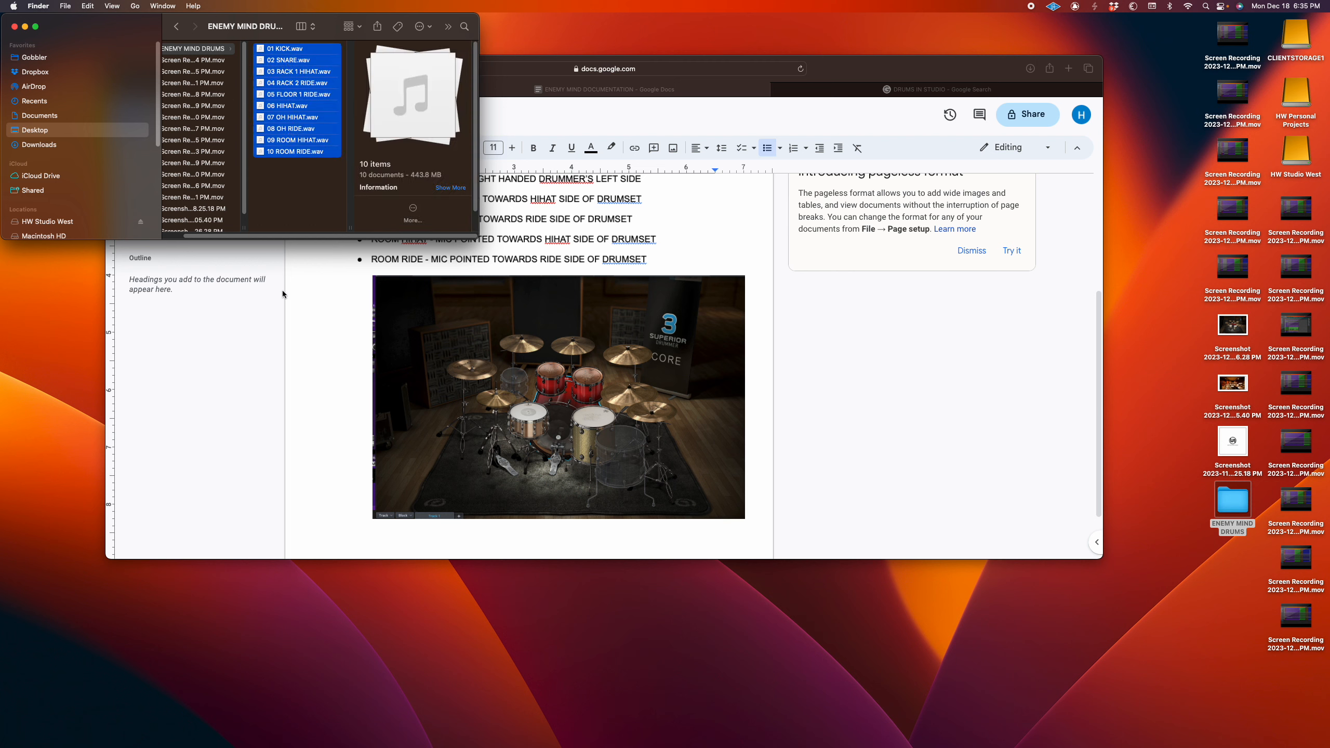
key("Left")
right_click(300, 51)
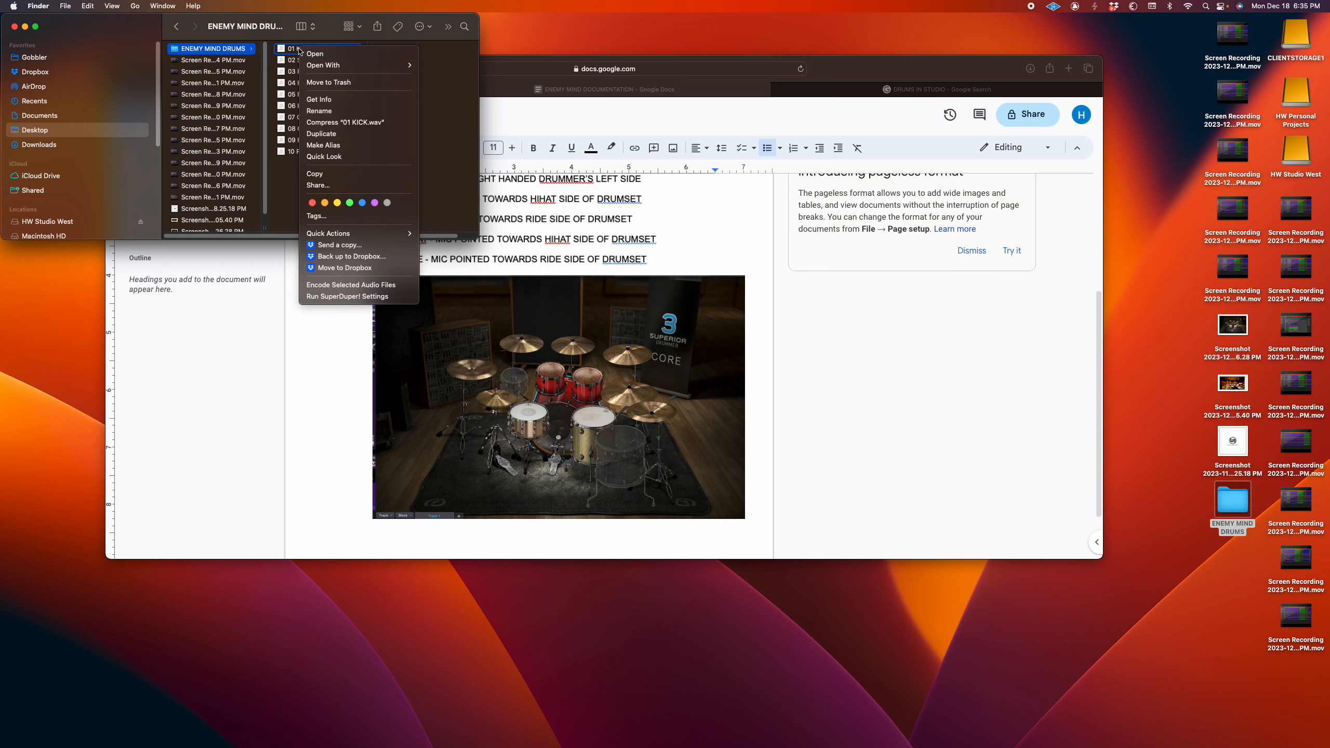
left_click(324, 100)
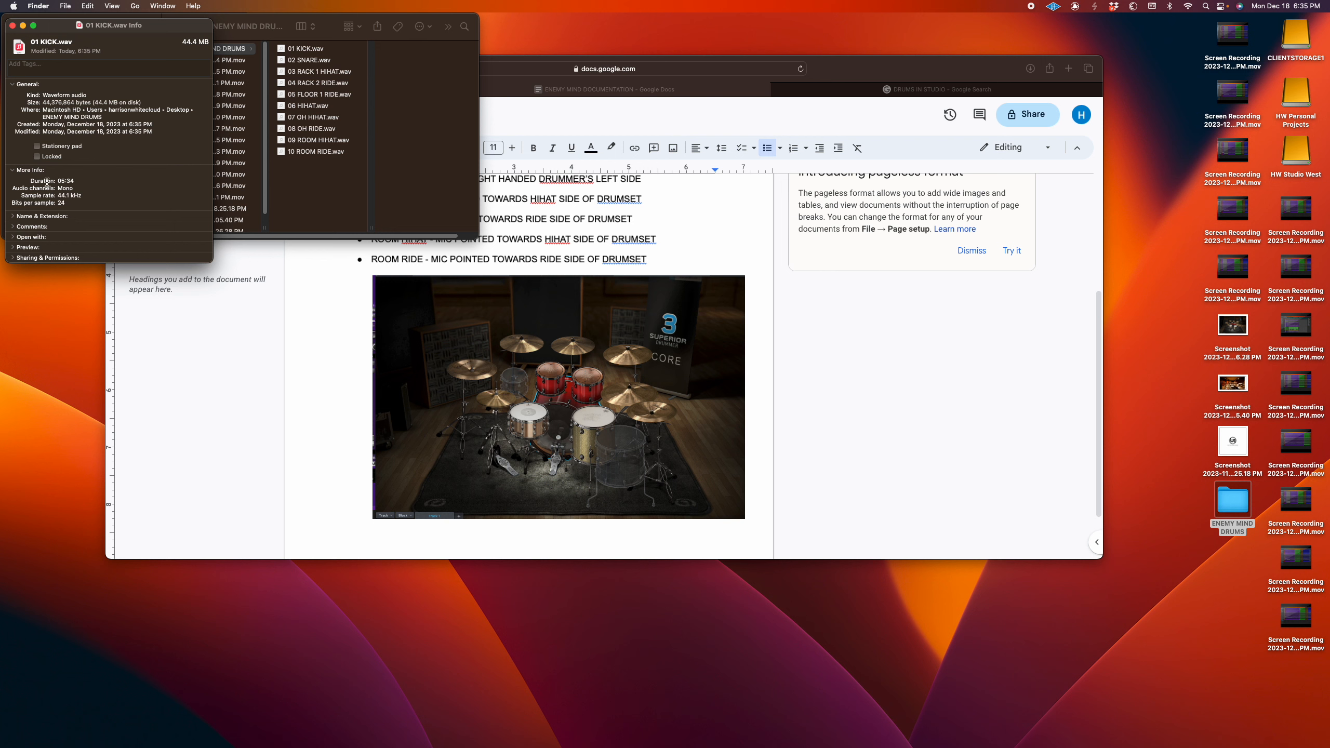
left_click(13, 26)
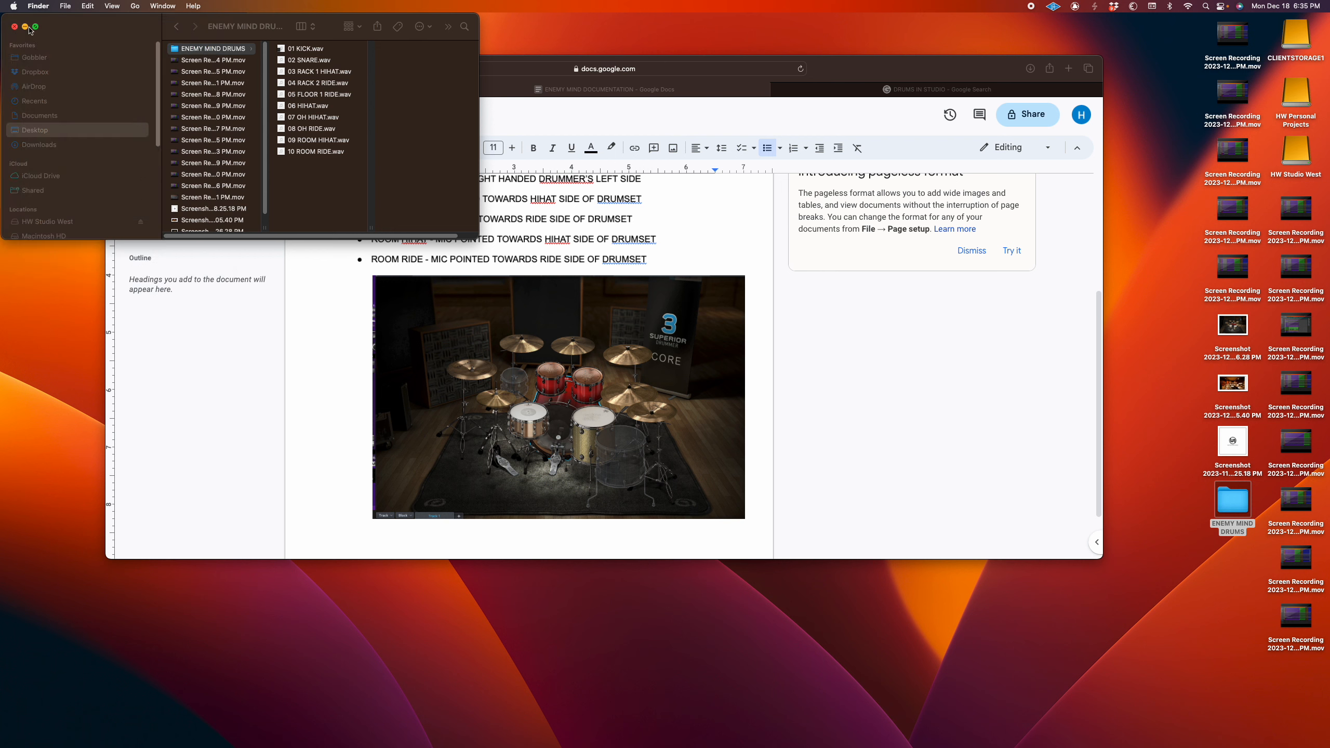
left_click(318, 152)
left_click(321, 49, "shift")
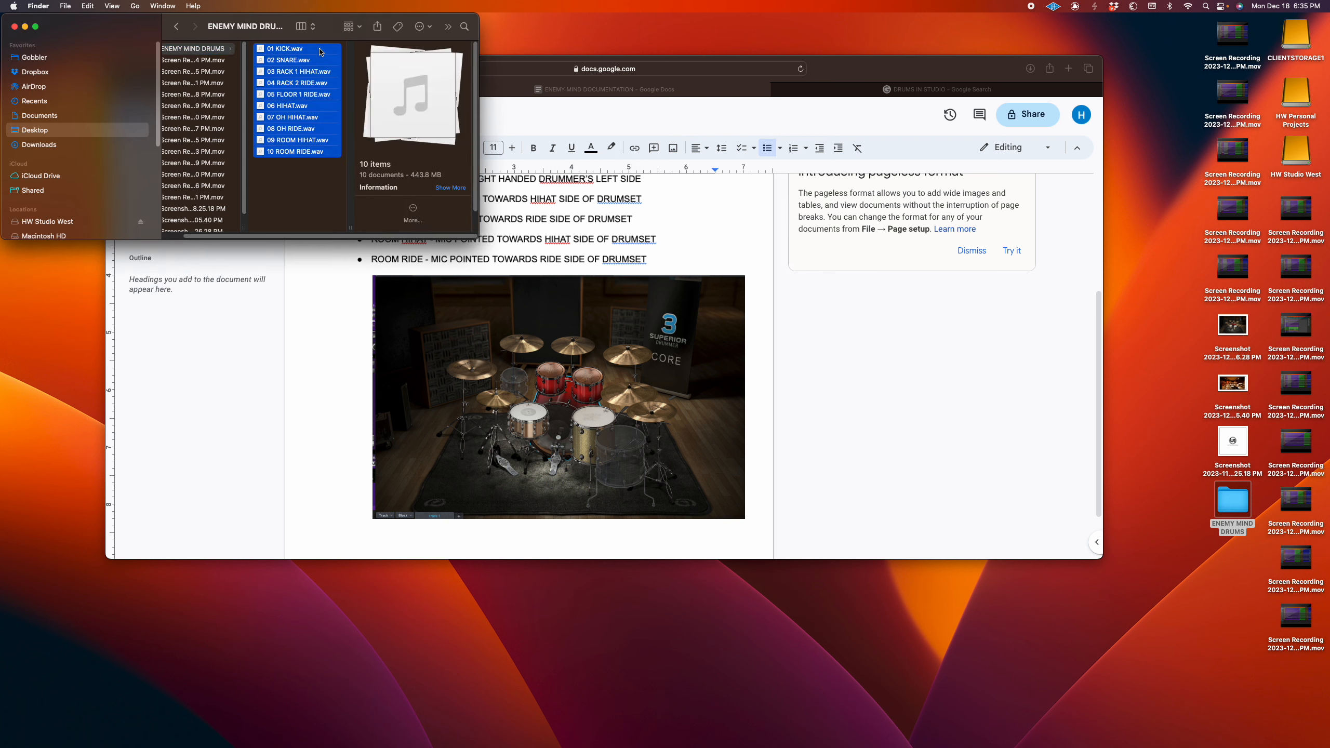
Step: Switch to the ENEMY MIND DOCUMENTATION document in Safari and download it as a PDF Document (.pdf)
left_click(556, 118)
left_click(149, 123)
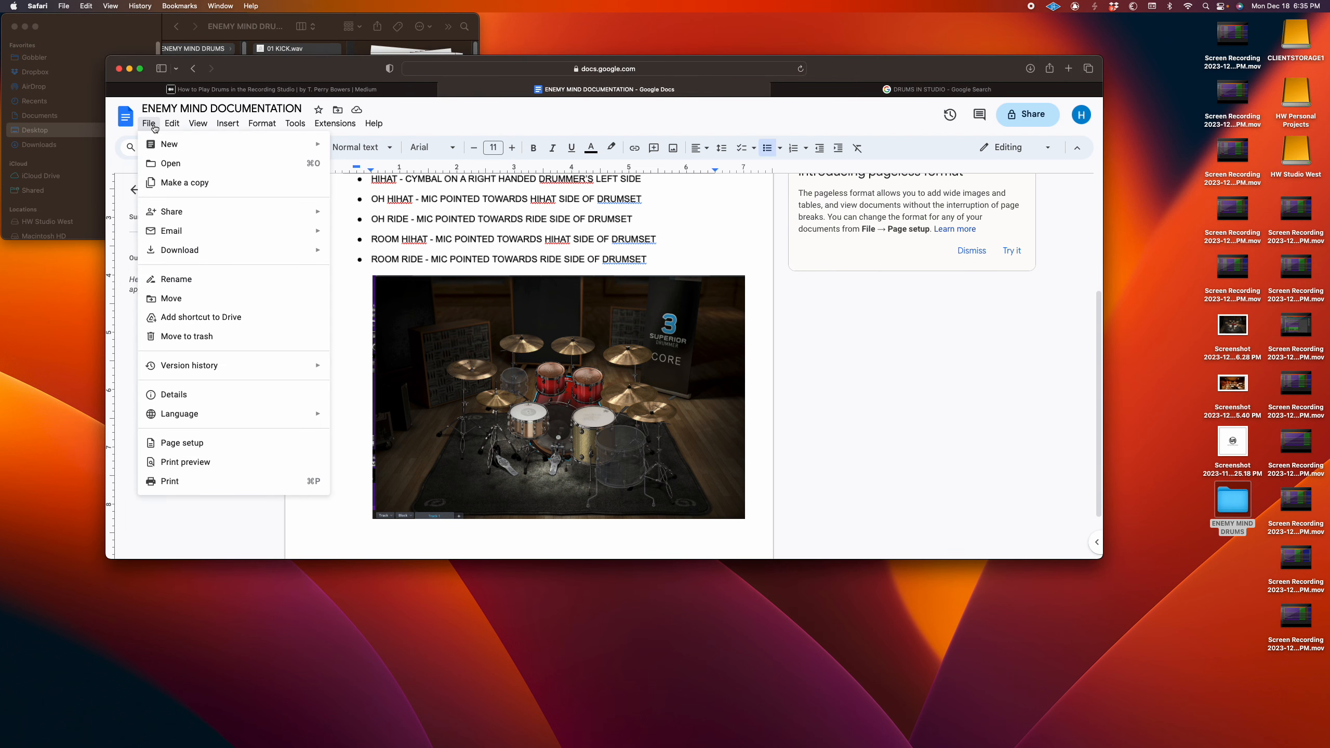
mouse_move(230, 251)
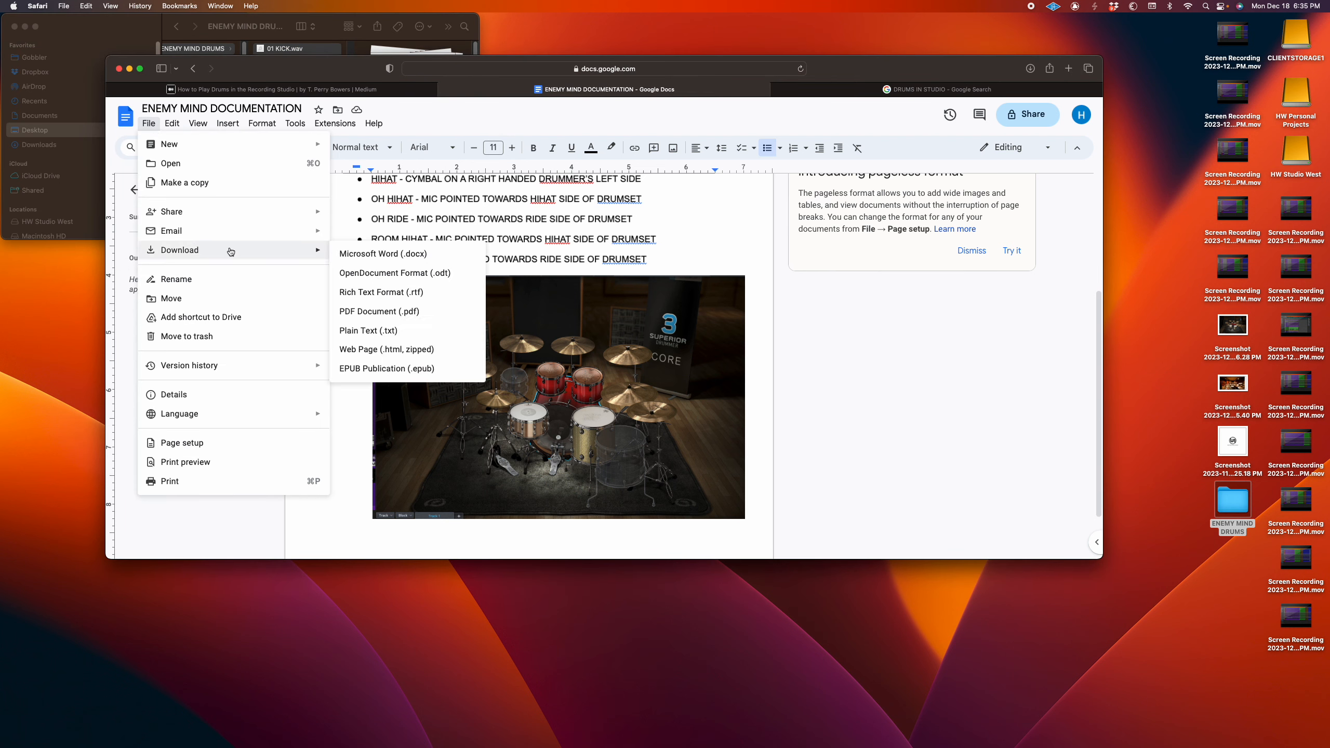
left_click(378, 311)
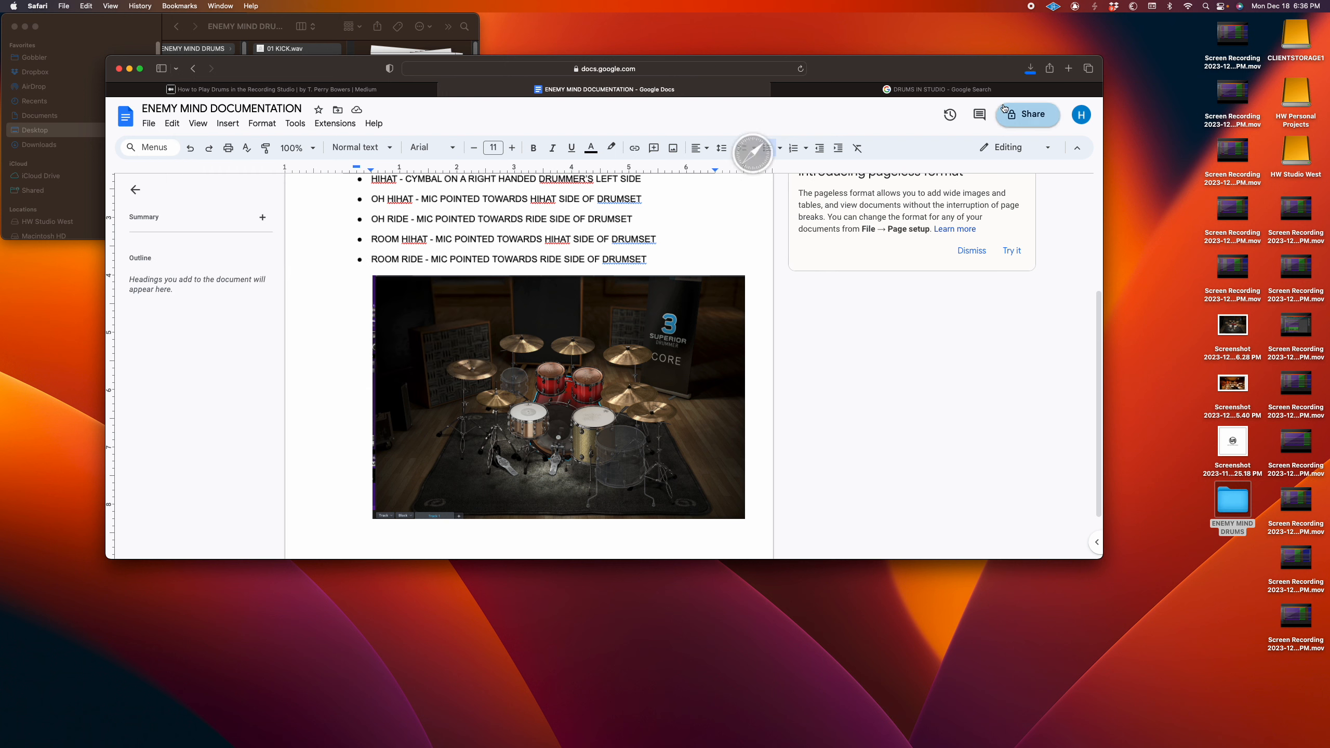
Step: Copy the newest downloaded ENEMY MIND DOCUMENTATION.pdf into the ENEMY MIND DRUMS folder alongside the WAV files
left_click(1028, 69)
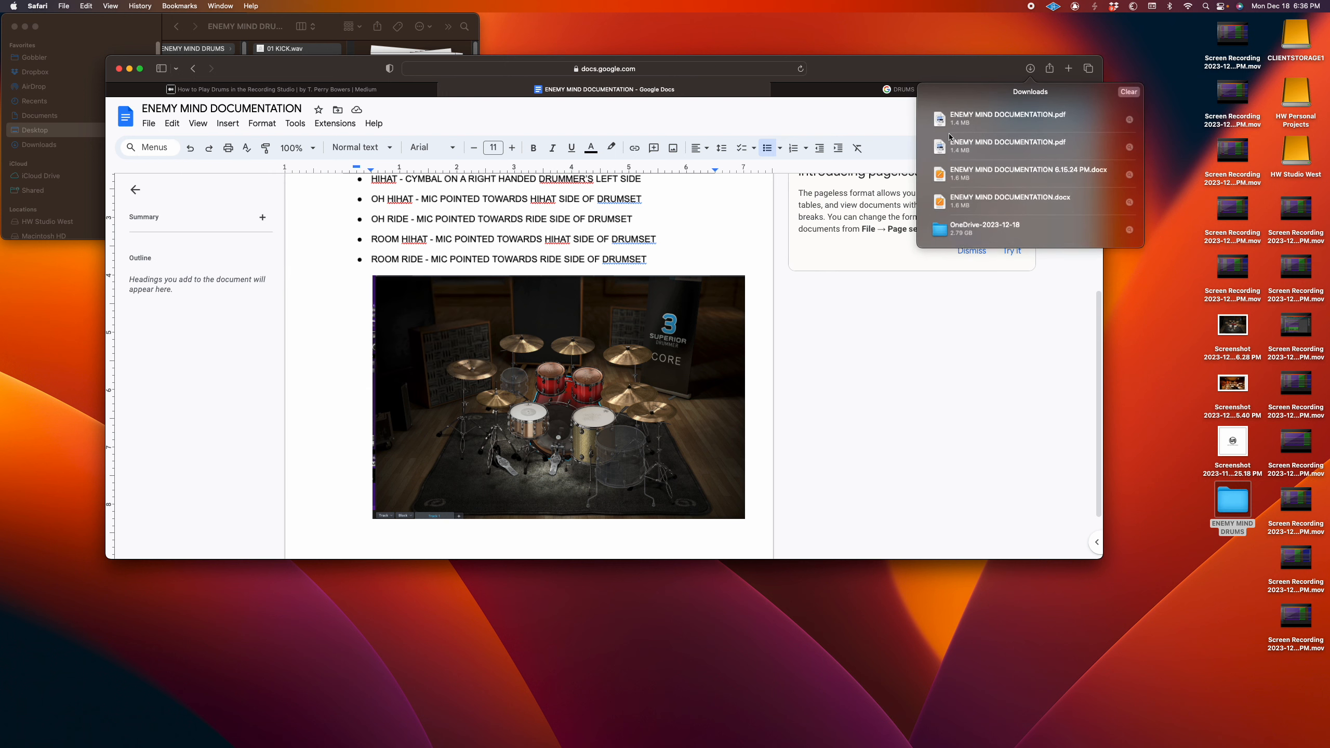
left_click(973, 118)
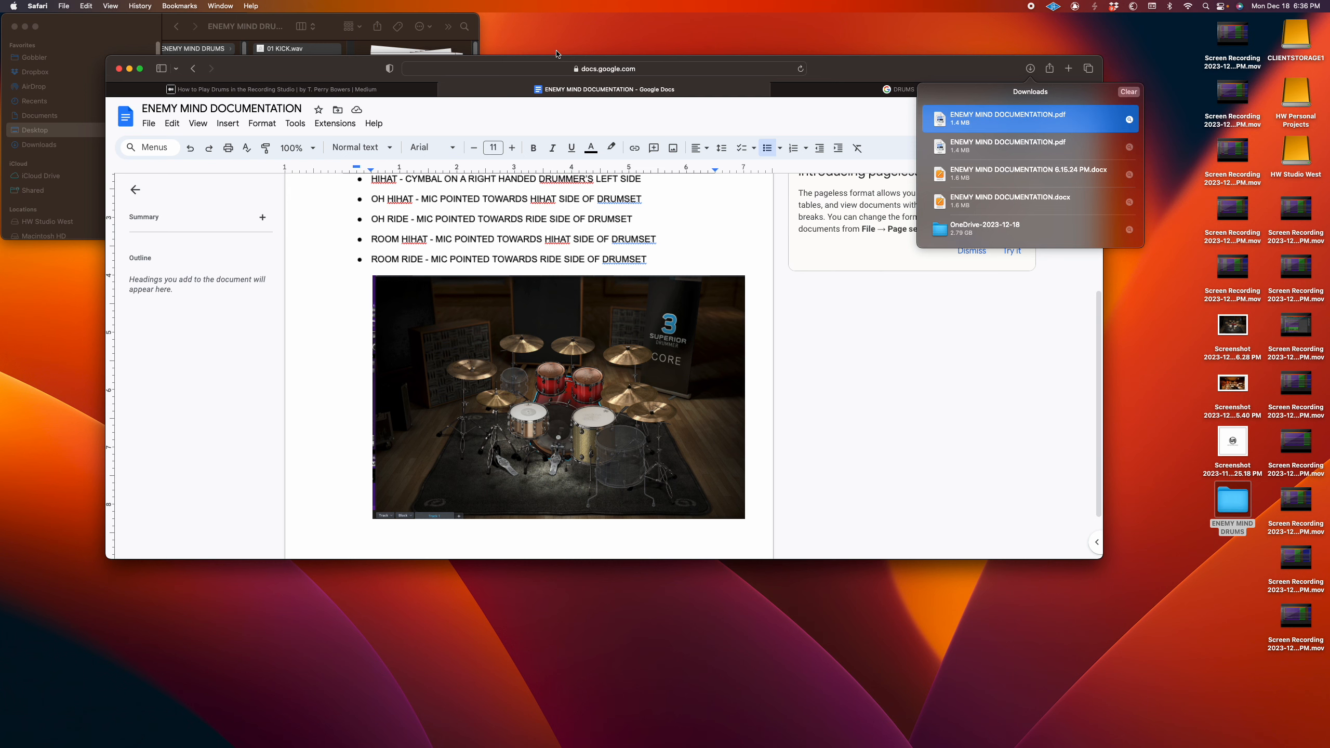
left_click(271, 27)
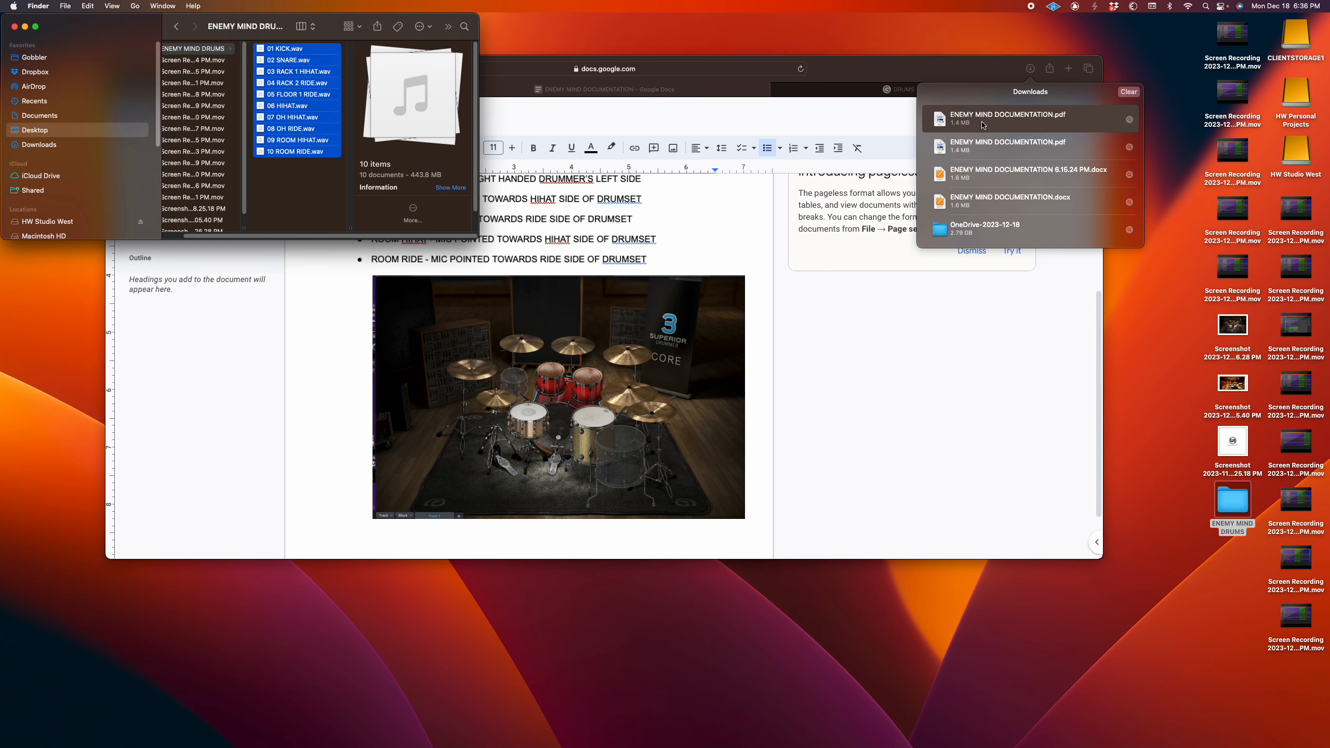
left_click_drag(984, 124, 738, 163)
left_click_drag(305, 182, 288, 193)
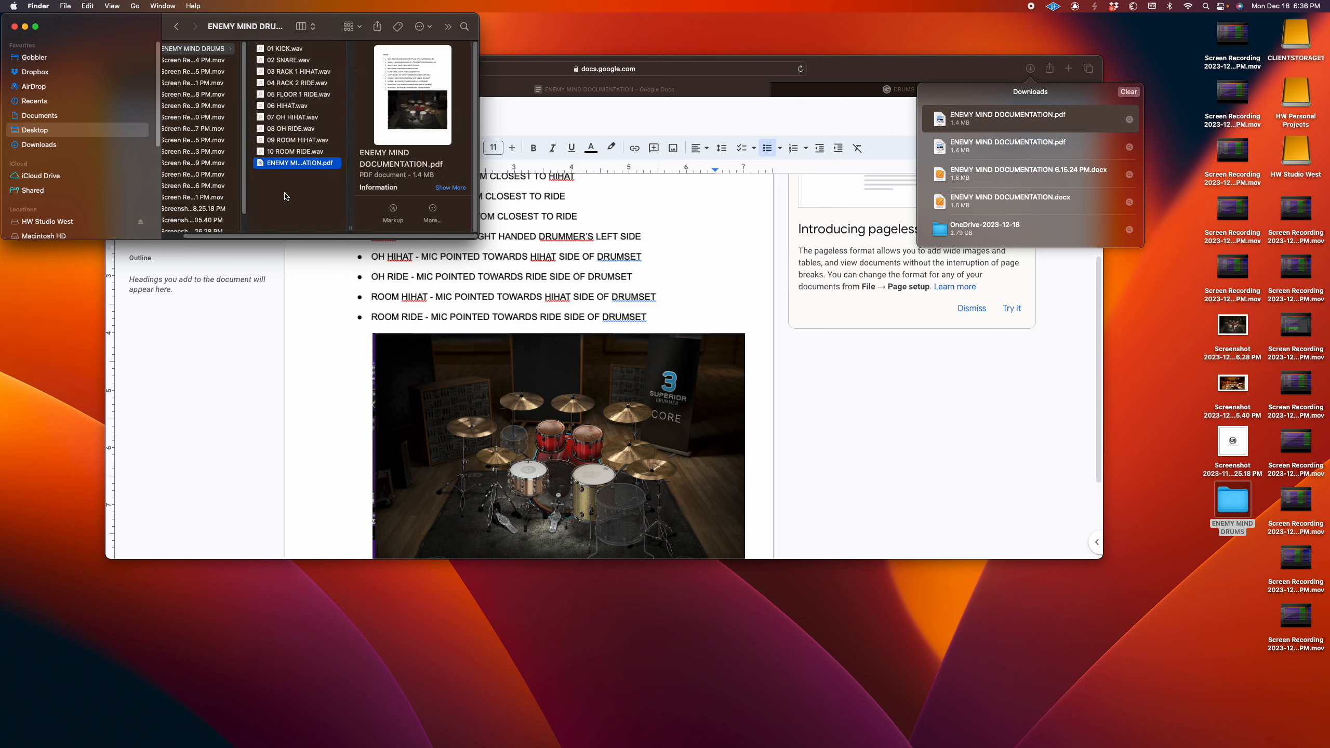
Step: Compress all WAV files from 01 KICK to 10 ROOM RIDE together with the documentation PDF into one ZIP archive
left_click(292, 49)
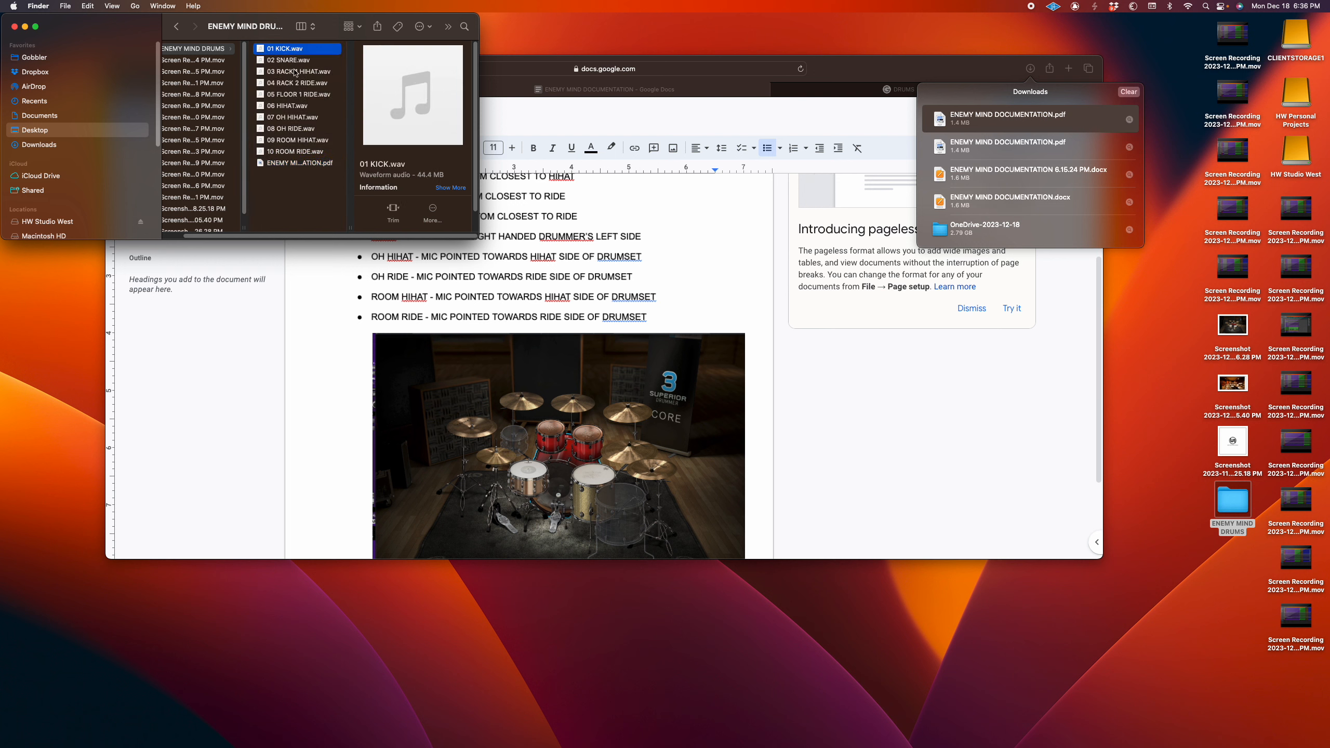
left_click(294, 151, "shift")
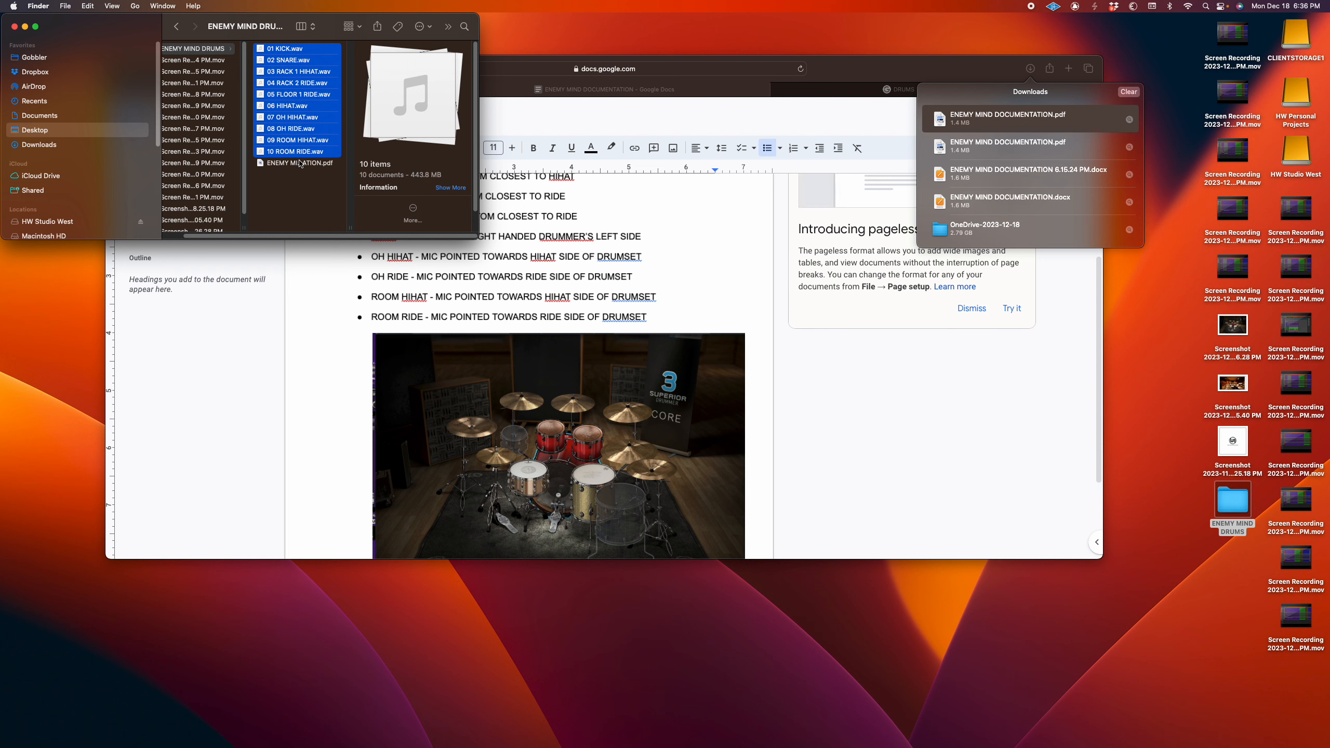
left_click(300, 163, "shift")
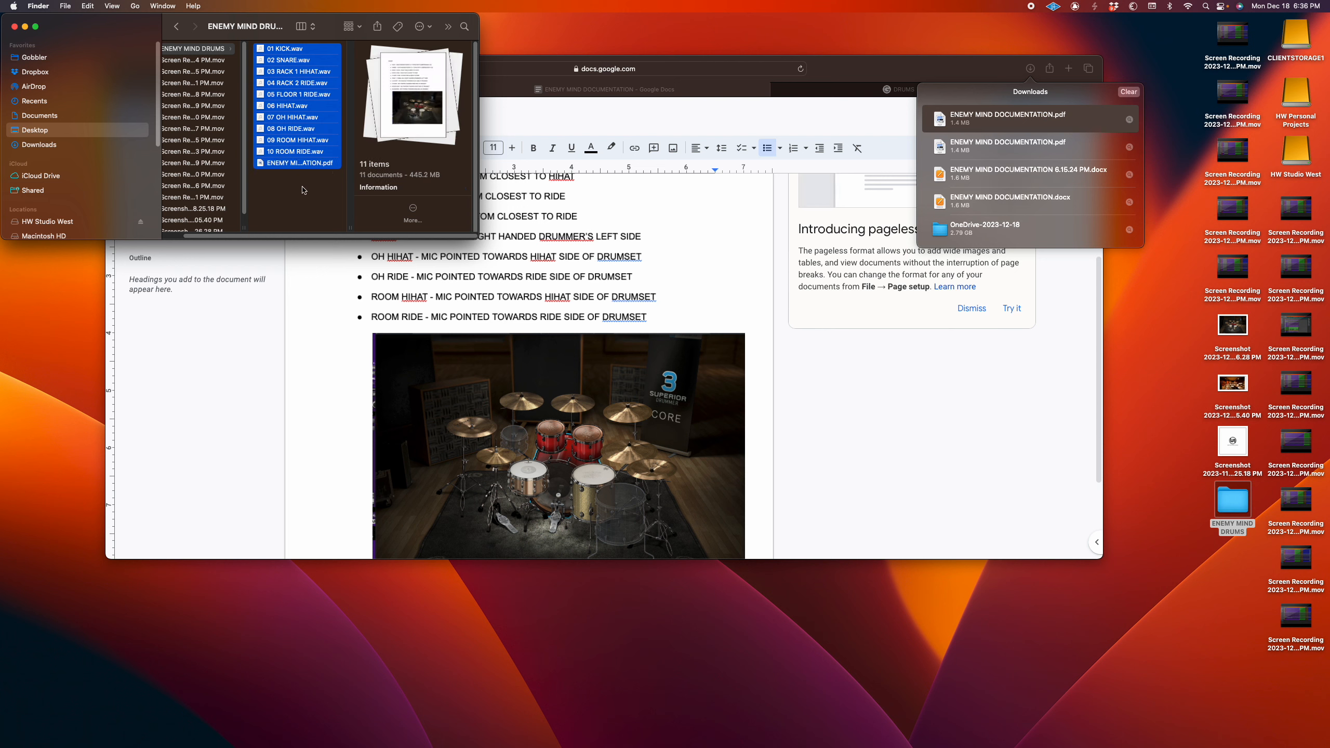
right_click(296, 156)
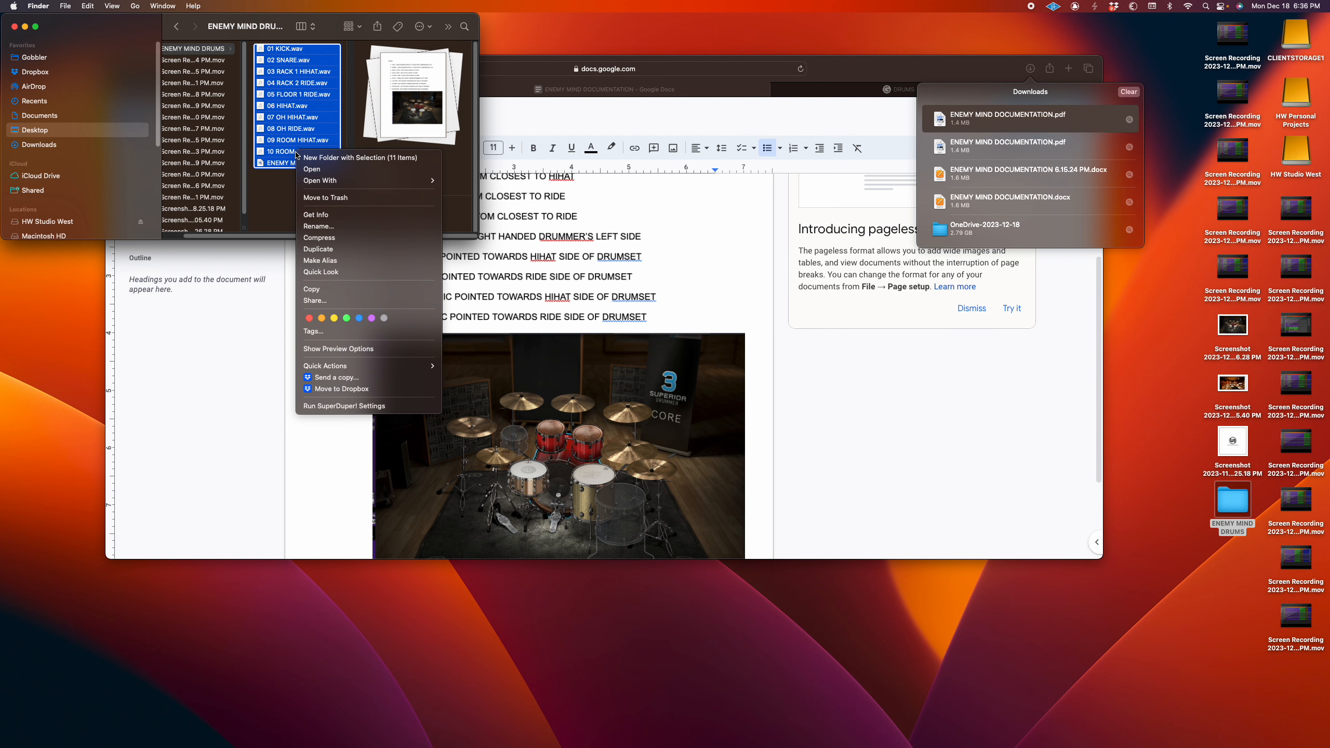
left_click(333, 239)
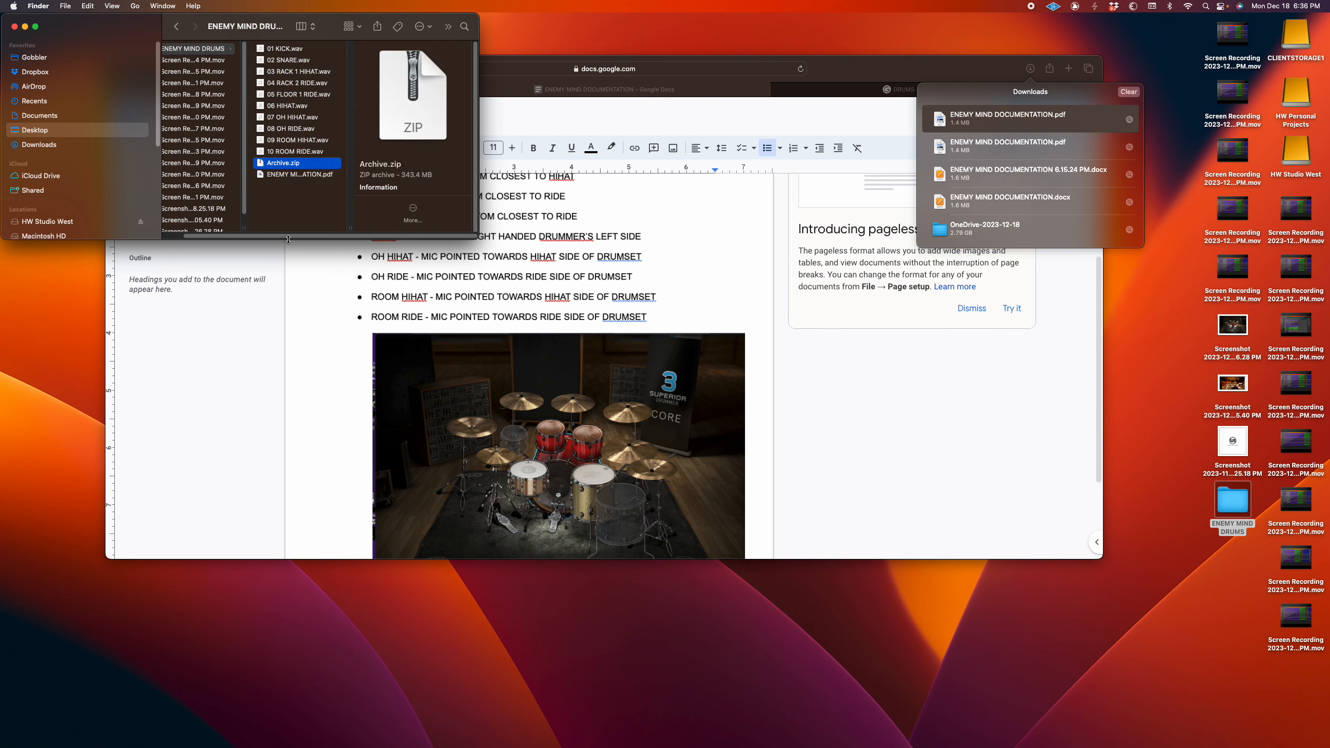
Step: Rename the new ZIP archive as ENEMY MIND DRUMS
key("Return")
type("ENEMY ")
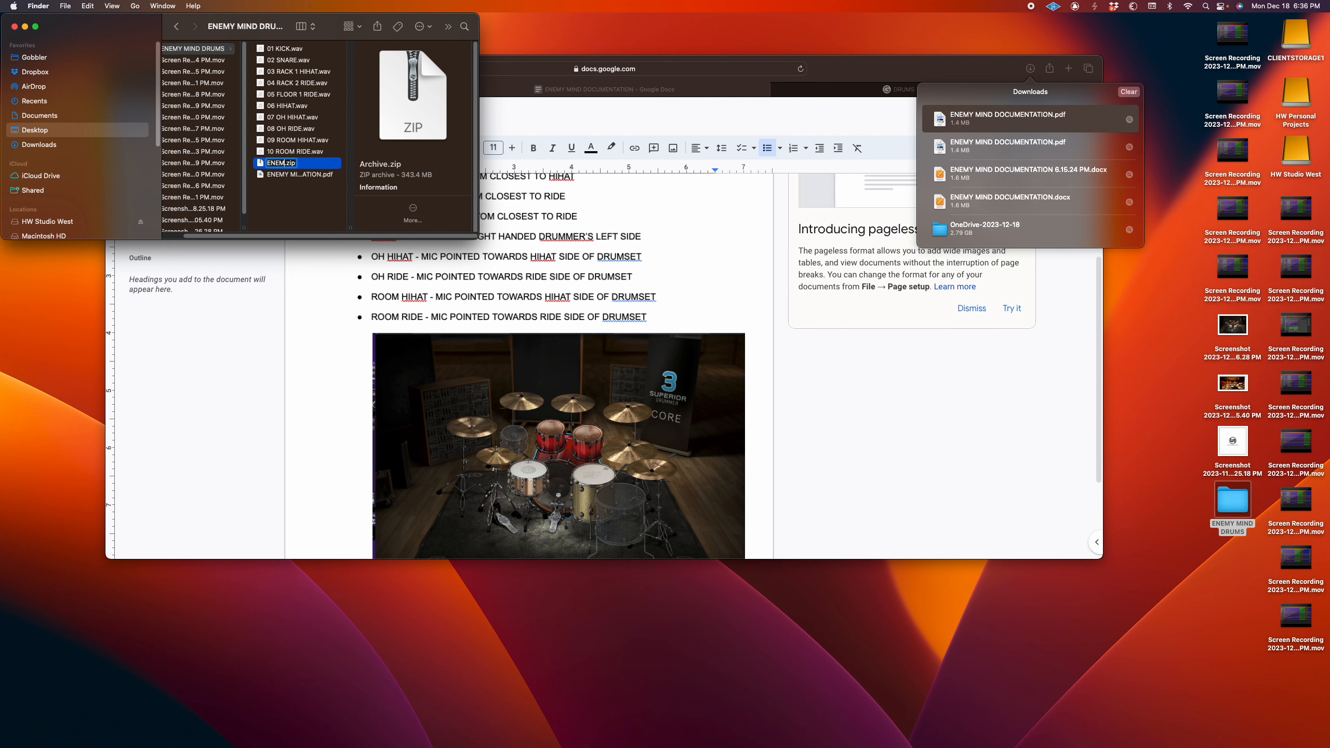
type("MIND DRU")
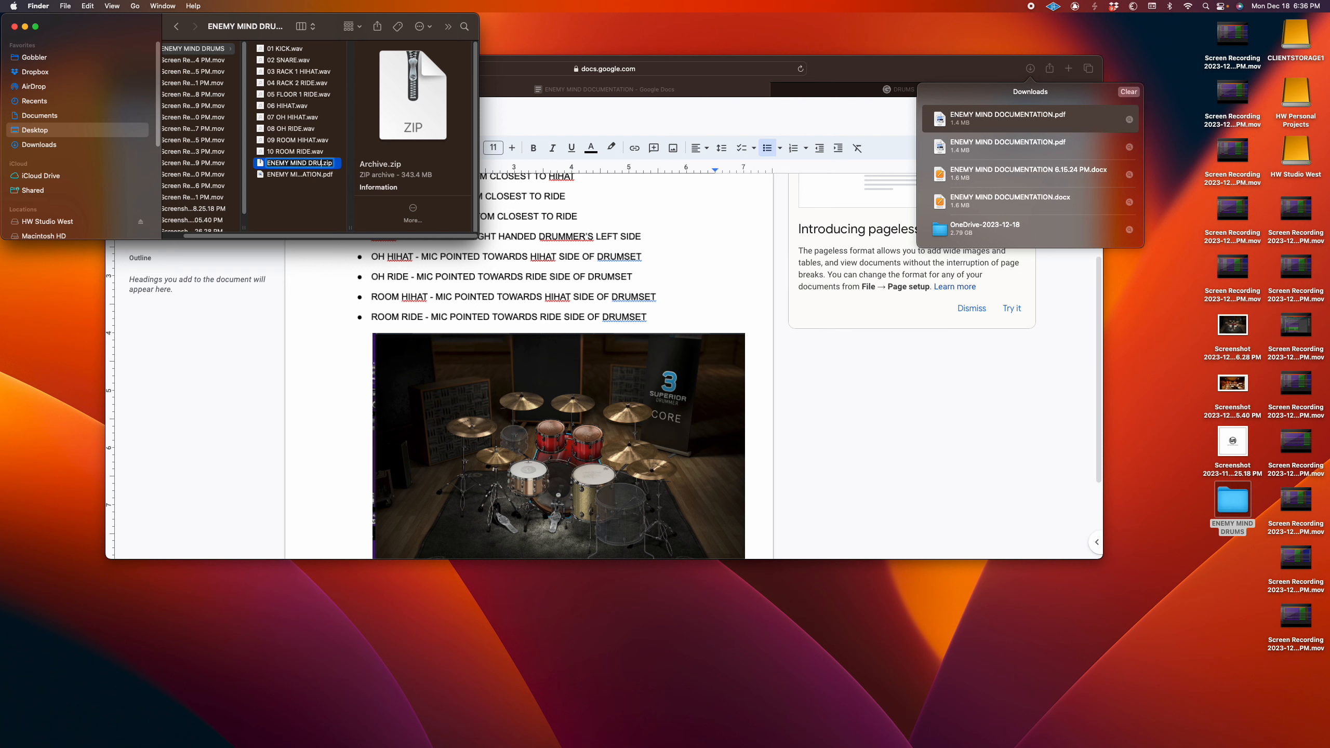
type("MS")
key("Return")
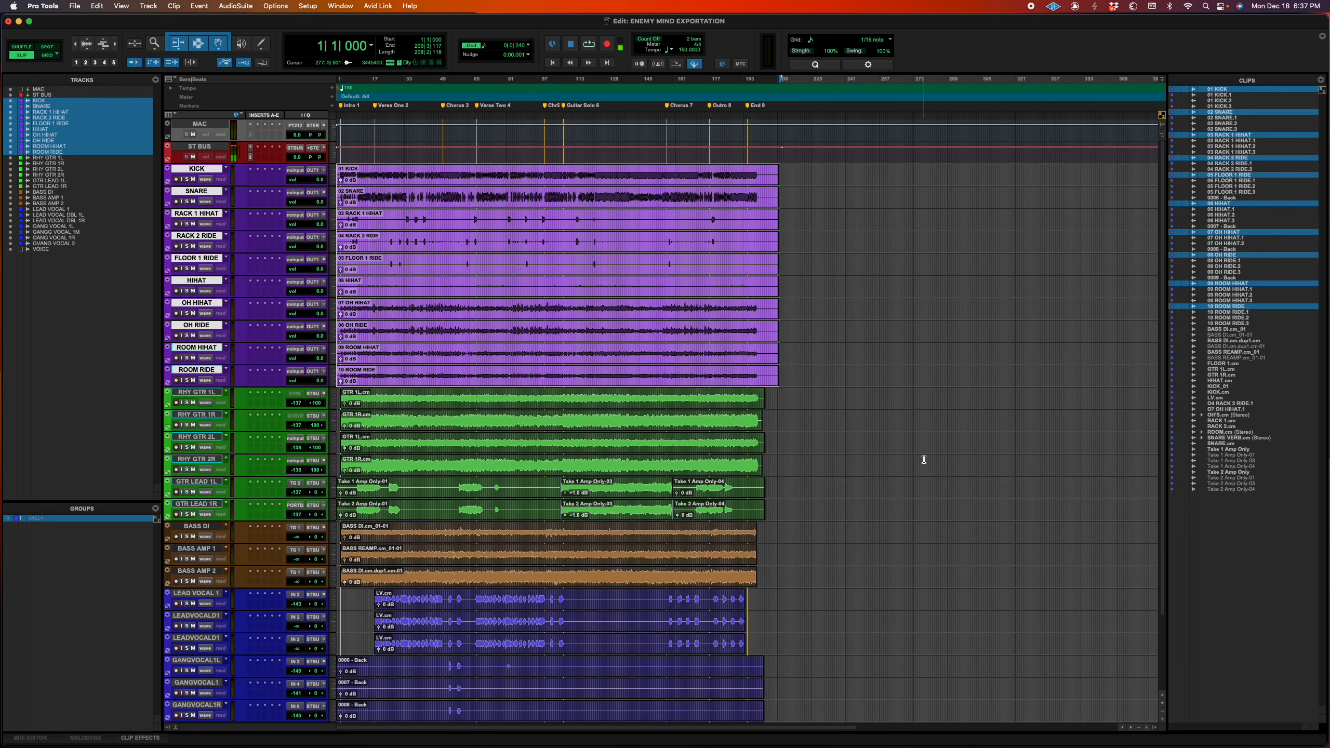
Step: Switch to Pro Tools, put the cursor at the session start on the GVANGVOCAL2 track, and open Import Audio on the ENEMY MIND DRUMS folder
scroll(807, 325, "down", 4)
left_click(774, 638)
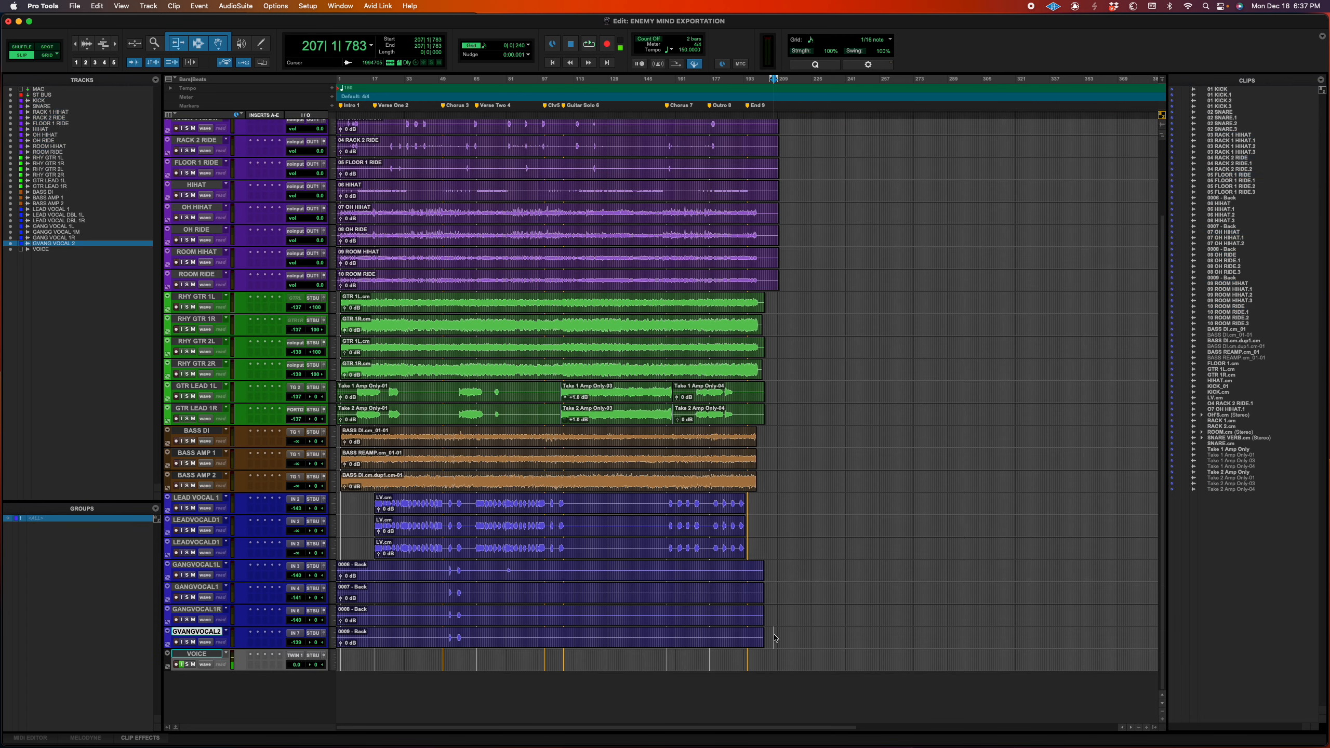
key("Return")
key("super+shift+i")
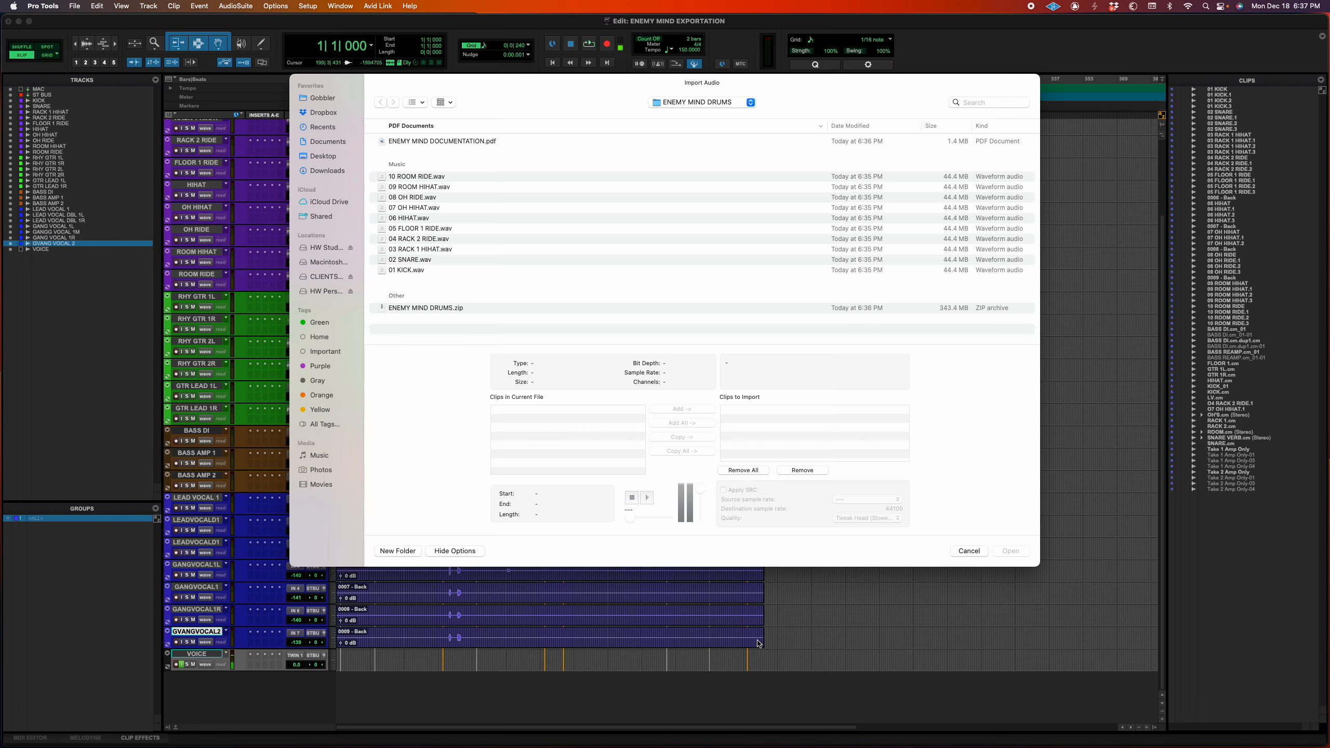
left_click(329, 158)
left_click(454, 141)
double_click(454, 141)
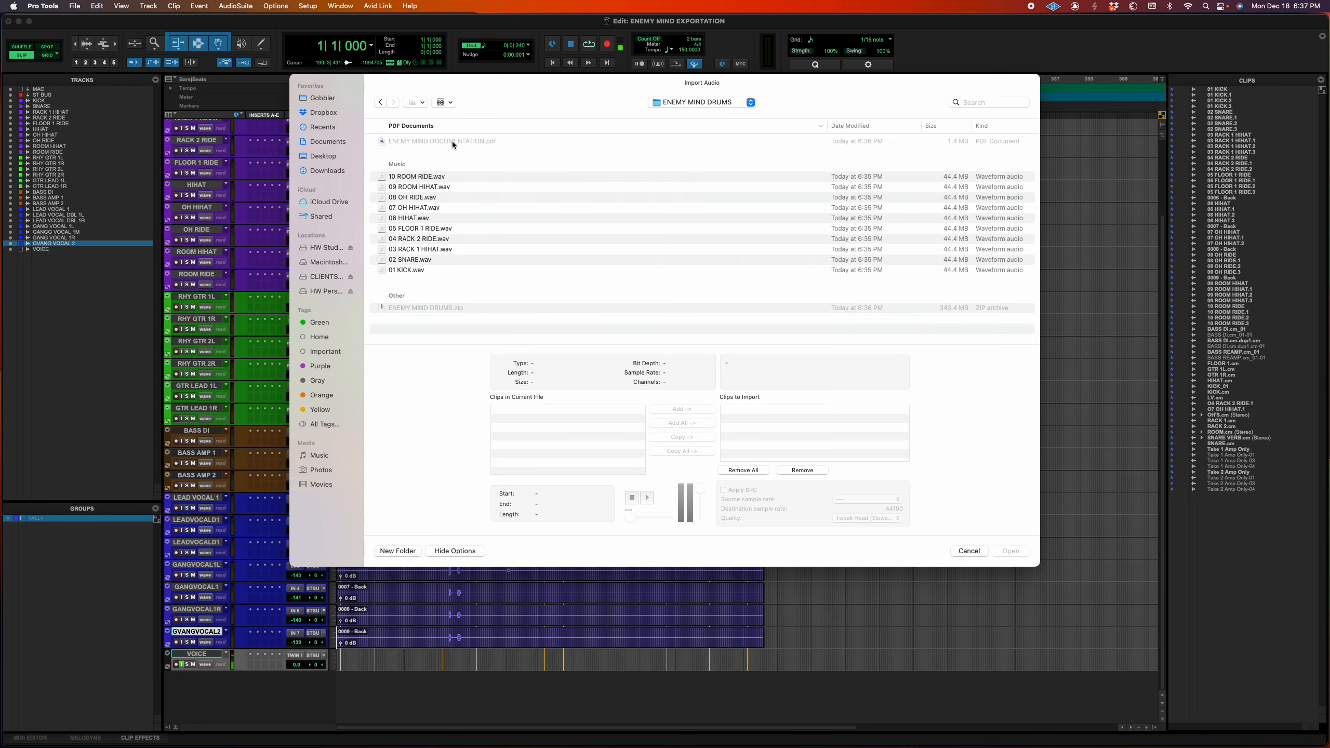
Step: Add all WAV files from 10 ROOM RIDE to 01 KICK and import them to new tracks at Session Start
left_click(452, 179)
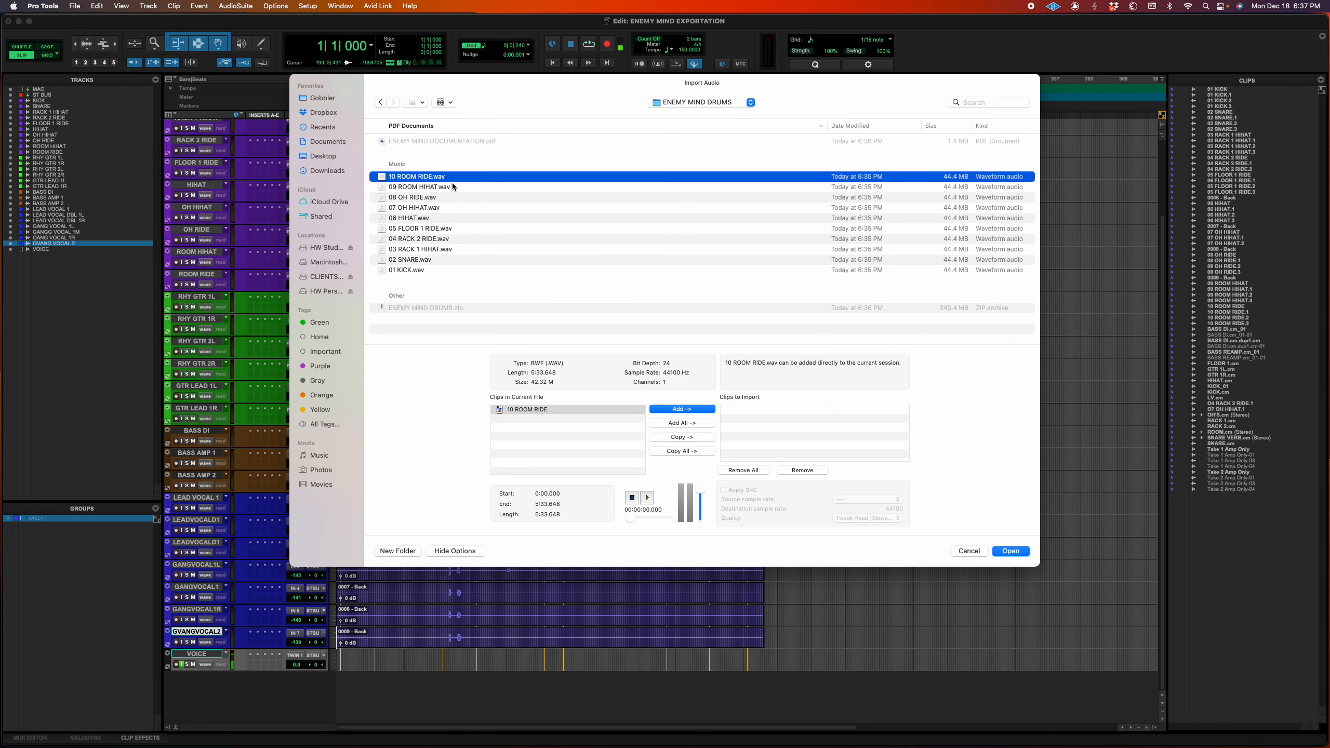
left_click(452, 267, "shift")
left_click(680, 409)
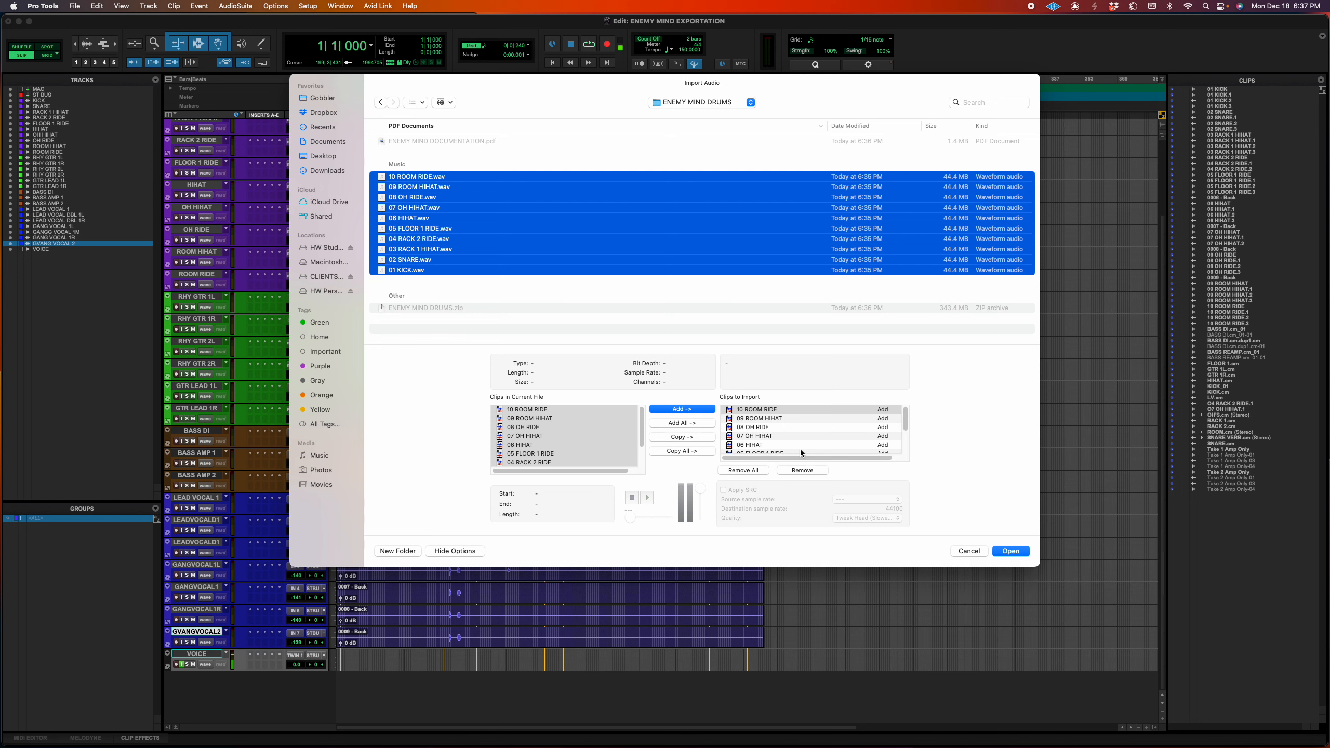
left_click(1010, 551)
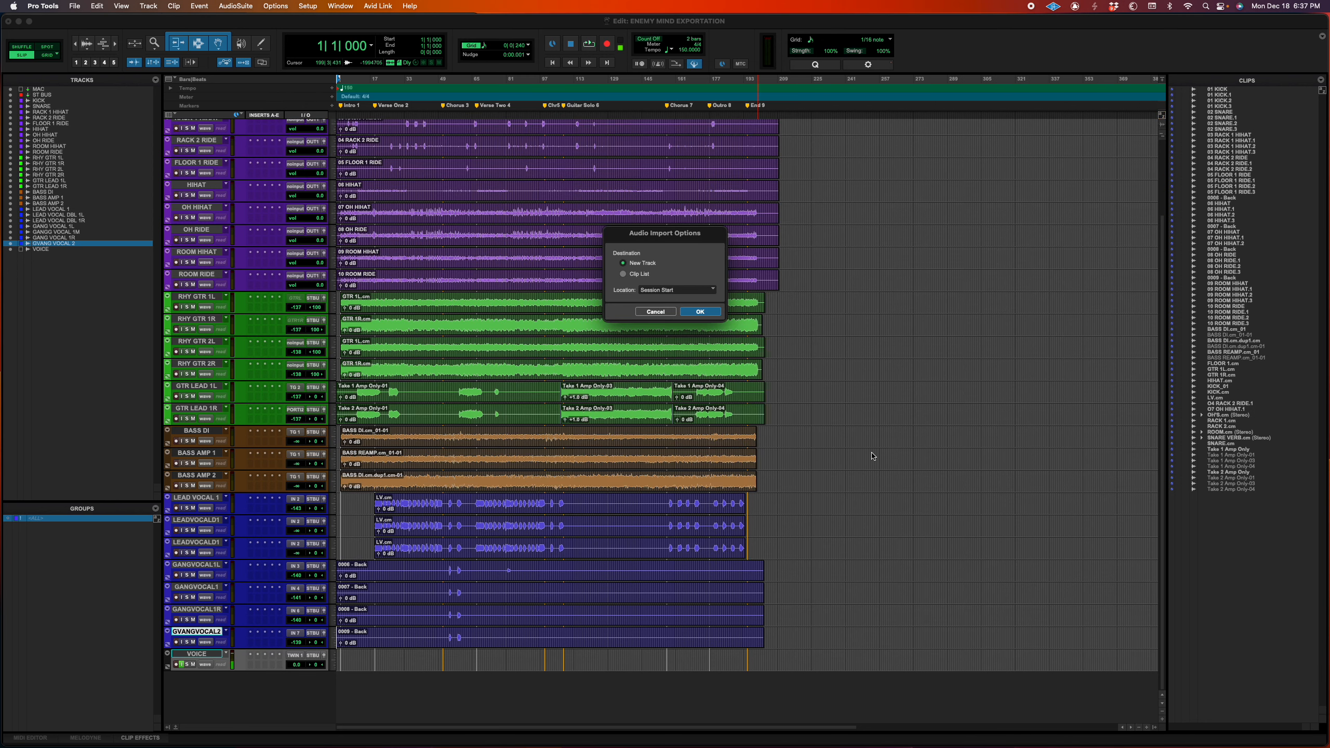
key("Return")
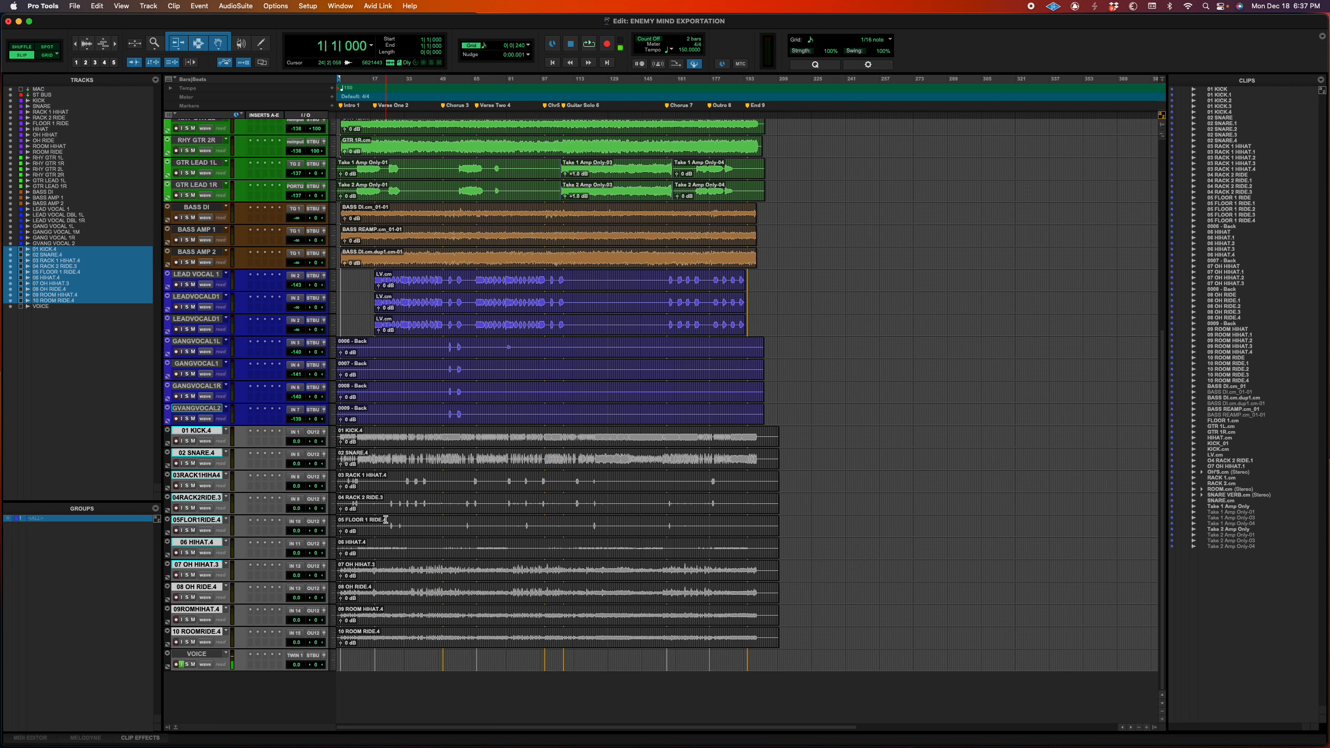
Step: Inspect the start of the imported drum clips close up, going one by one from 01 KICK down to 09 ROOM HIHAT
key("t")
key("t")
key("t")
key("t")
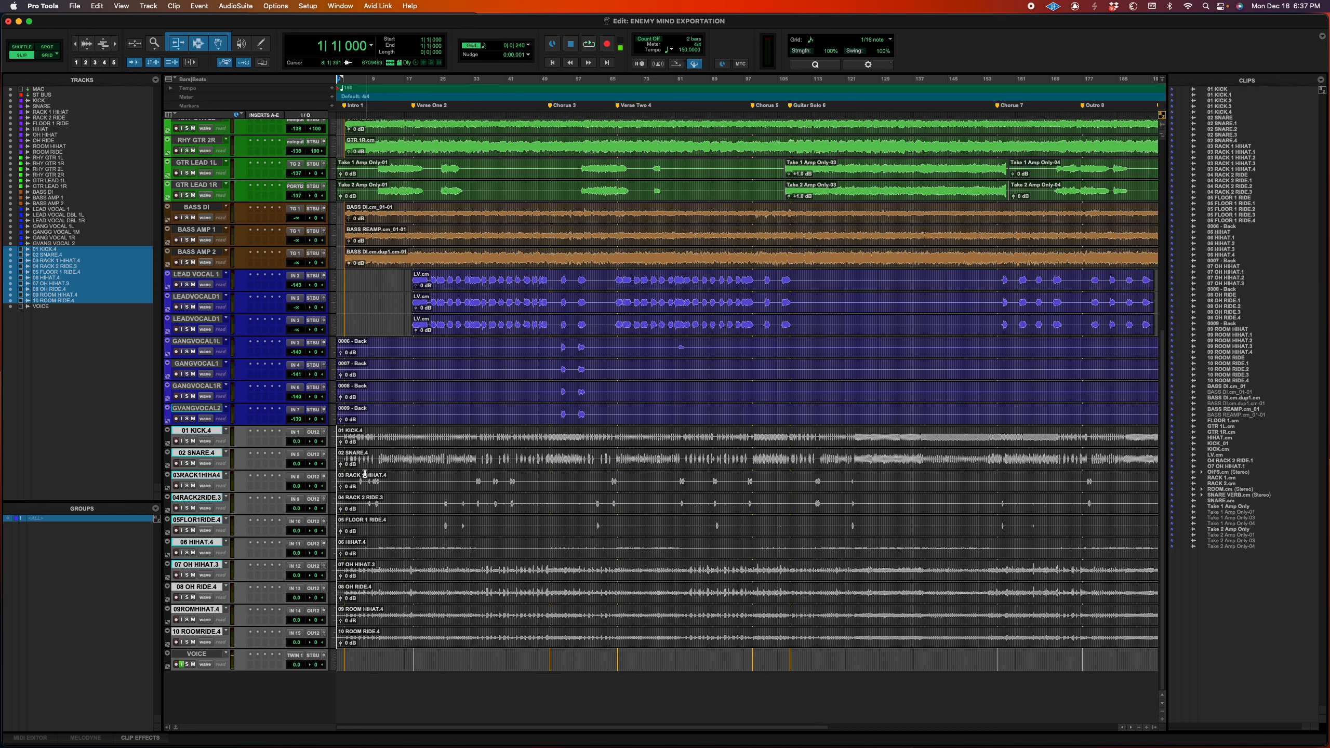
left_click(377, 439)
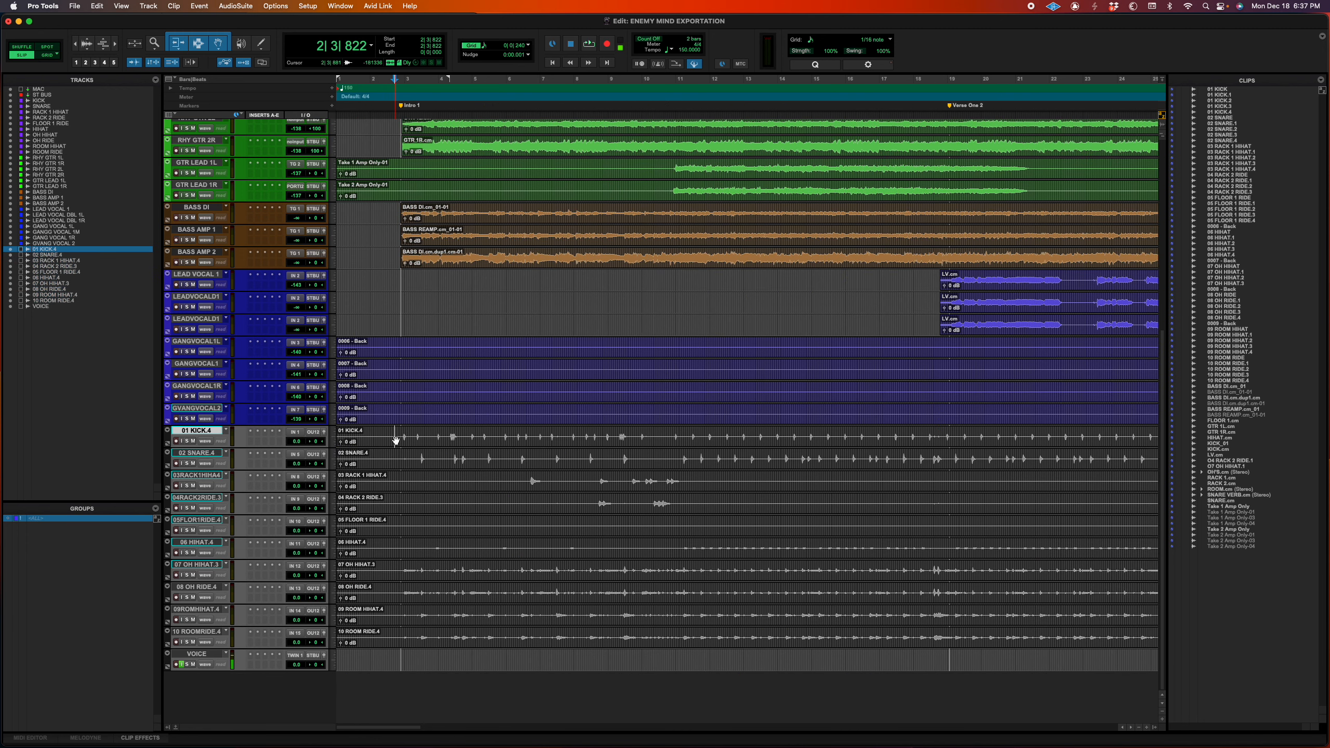
left_click(409, 466)
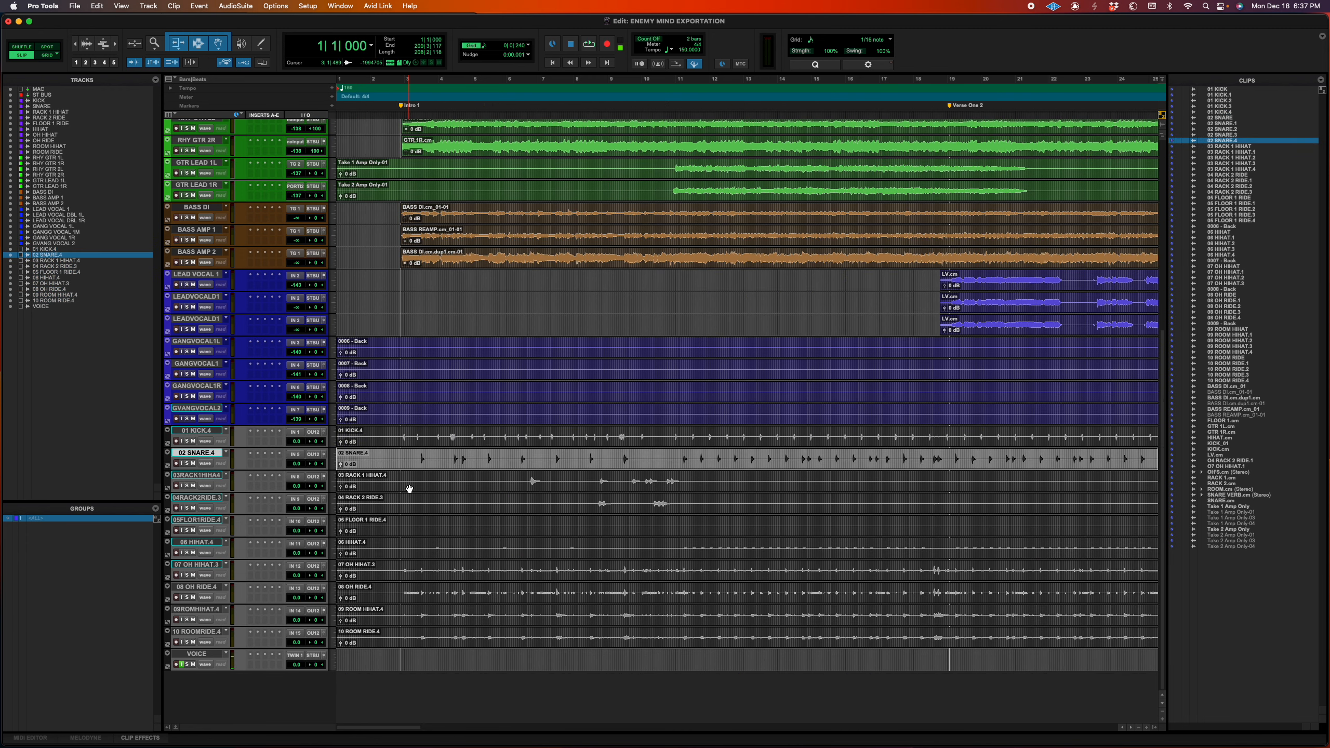
left_click(409, 488)
left_click(411, 512)
left_click(411, 533)
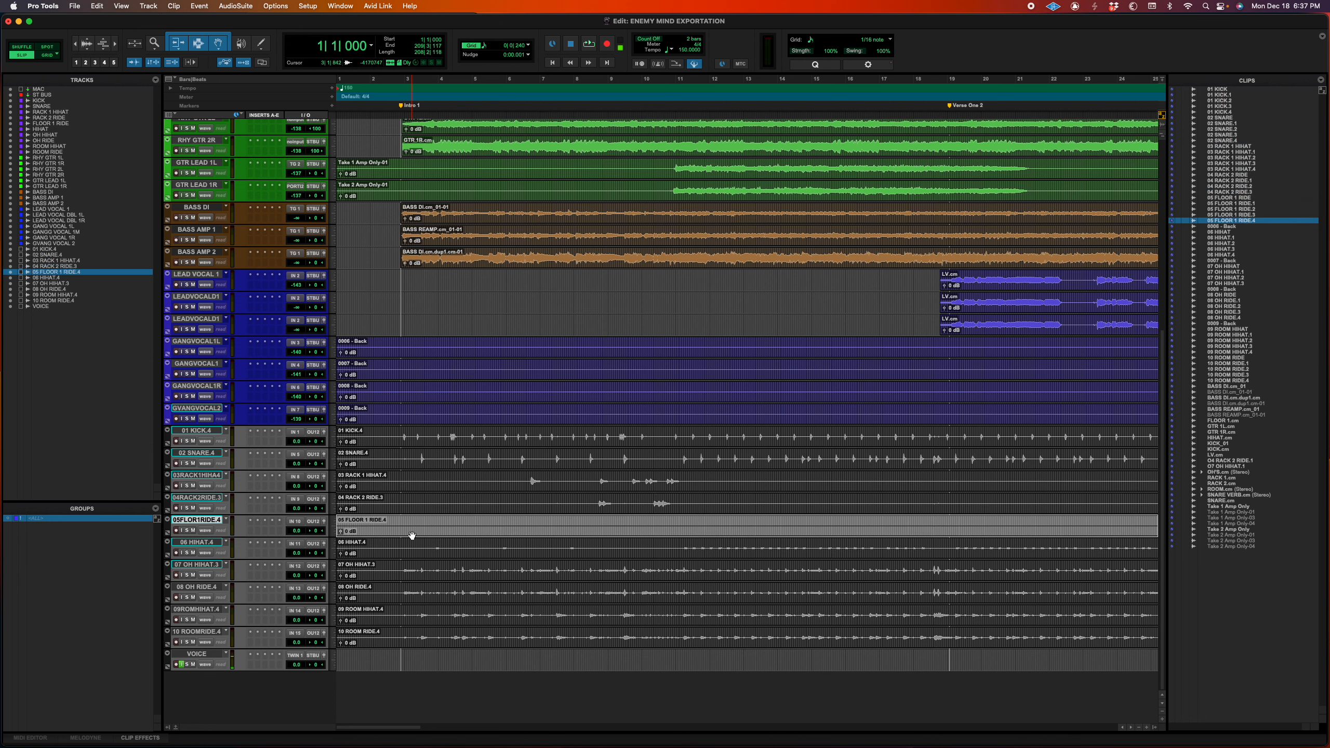
left_click(412, 556)
left_click(409, 578)
left_click(411, 600)
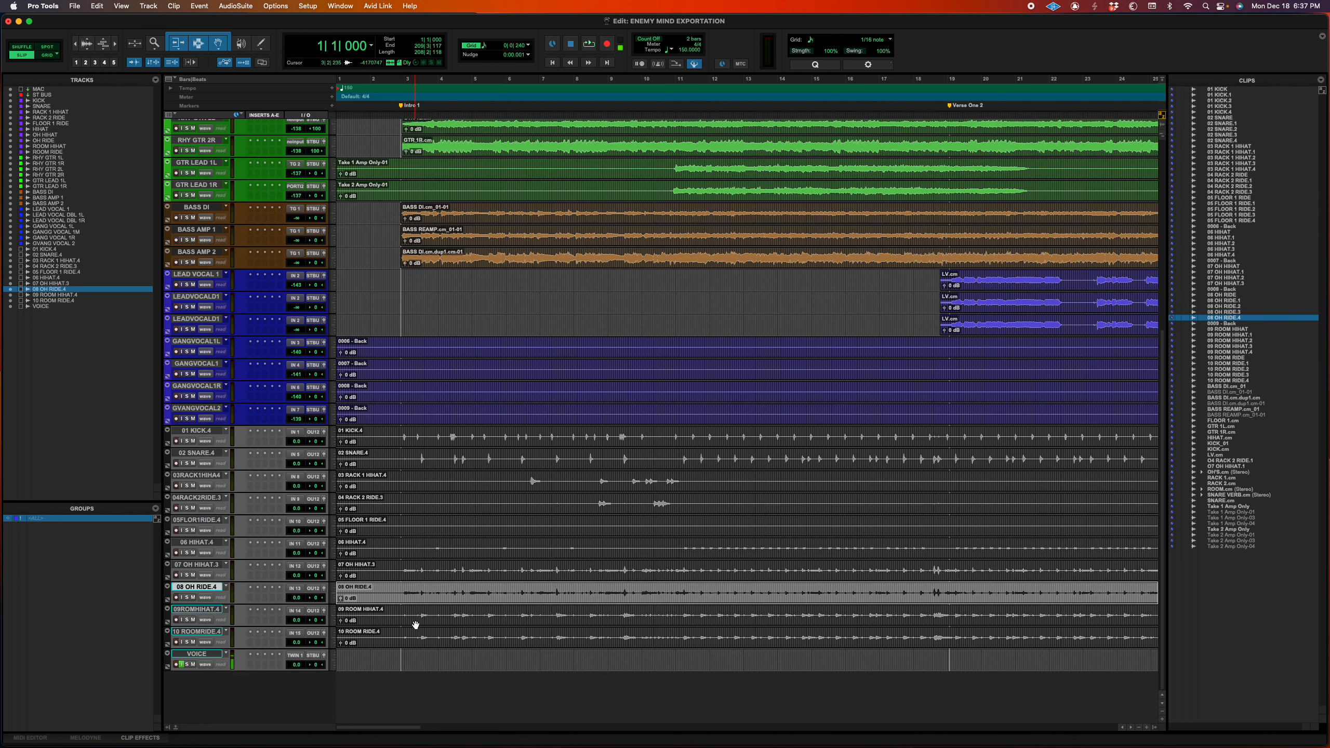
left_click(414, 623)
Step: Check the original ROOM HIHAT track's output, keeping OUT 1 (Mono), and review the imported drum tracks over their full length
scroll(384, 325, "up", 5)
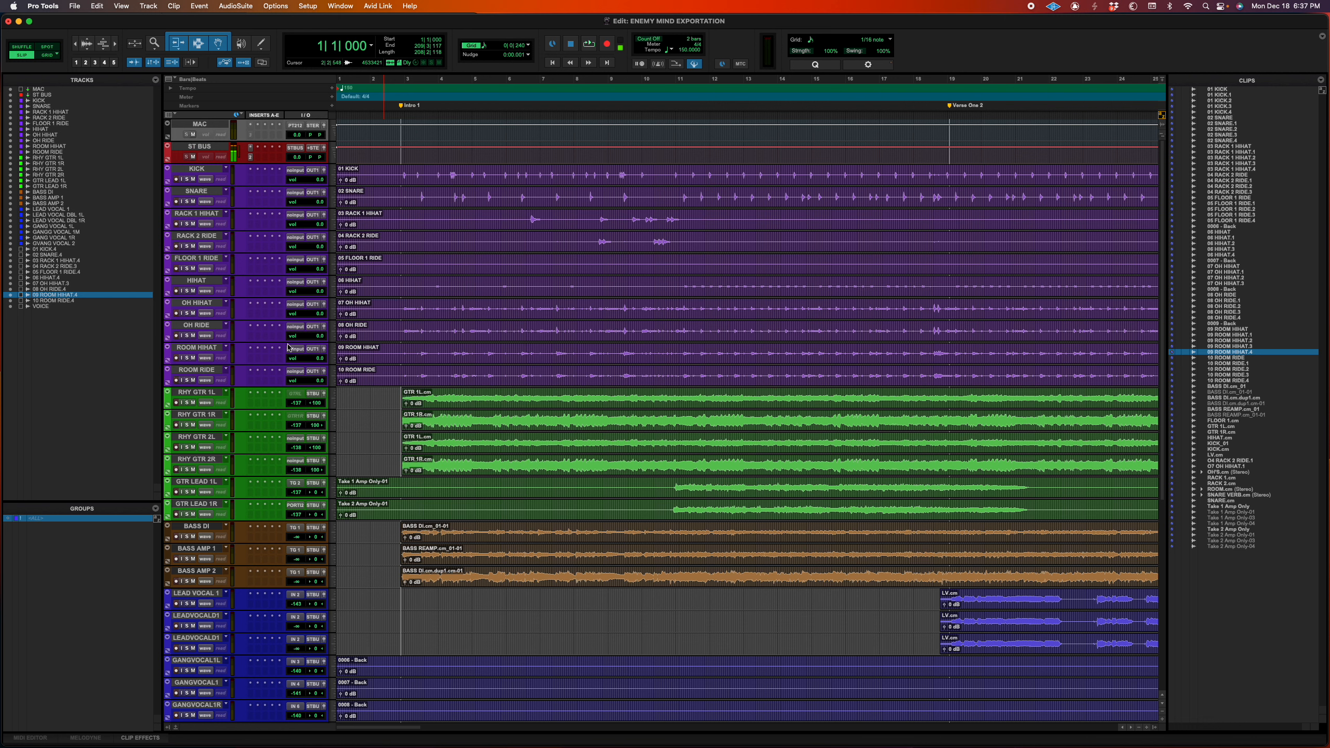
left_click(311, 349)
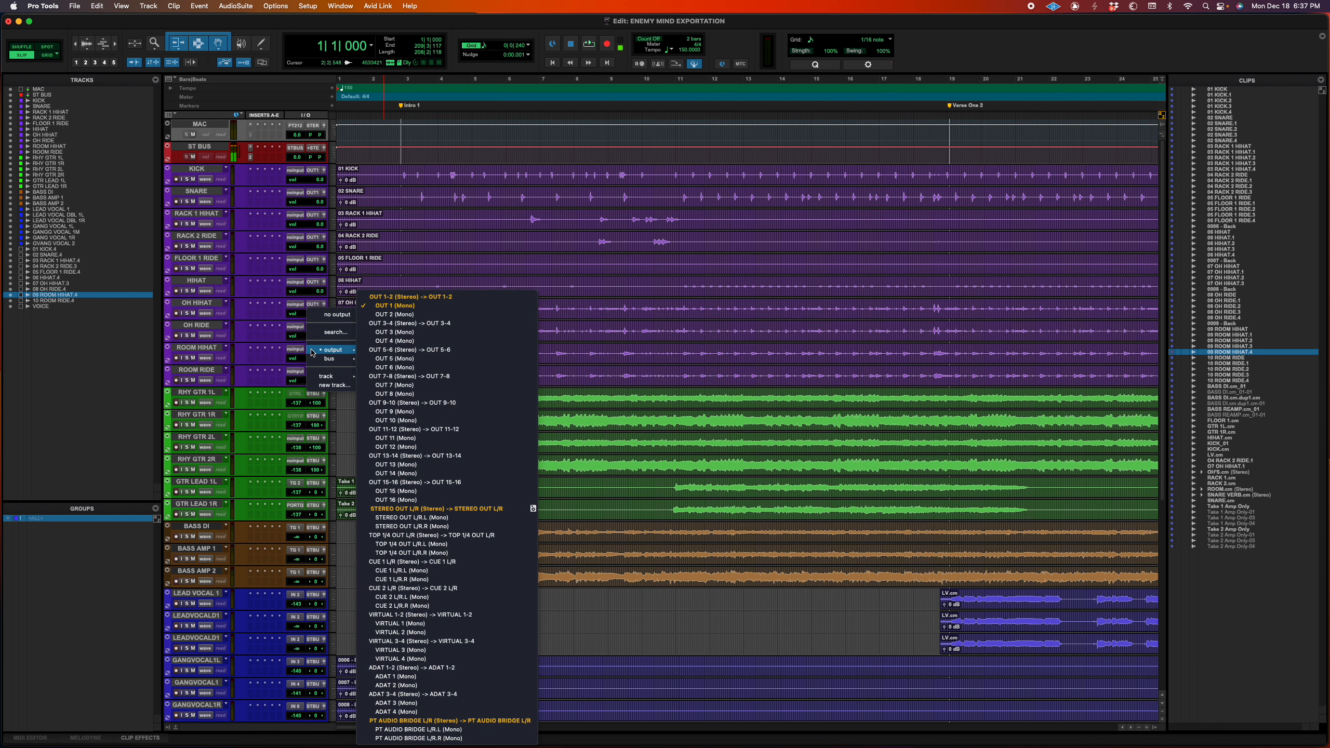
left_click(408, 308)
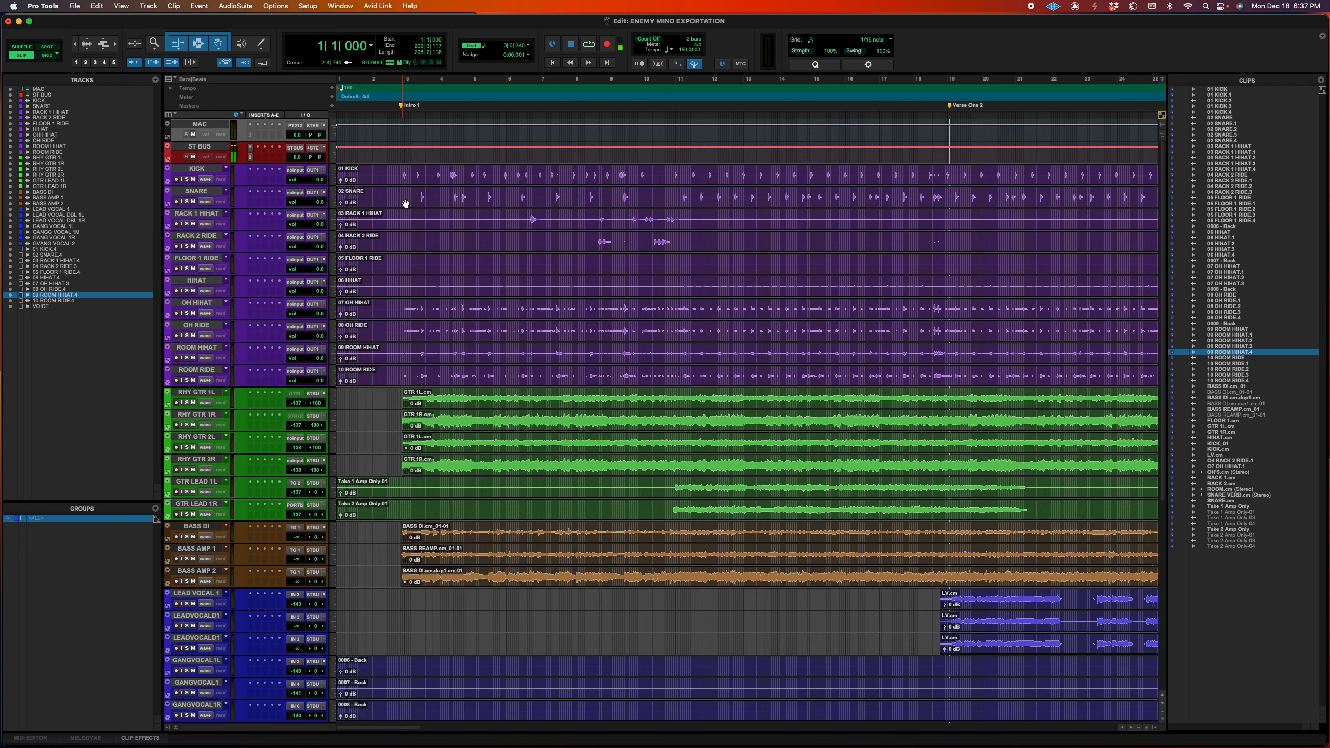
scroll(440, 228, "down", 2)
scroll(440, 225, "down", 6)
scroll(539, 216, "down", 2)
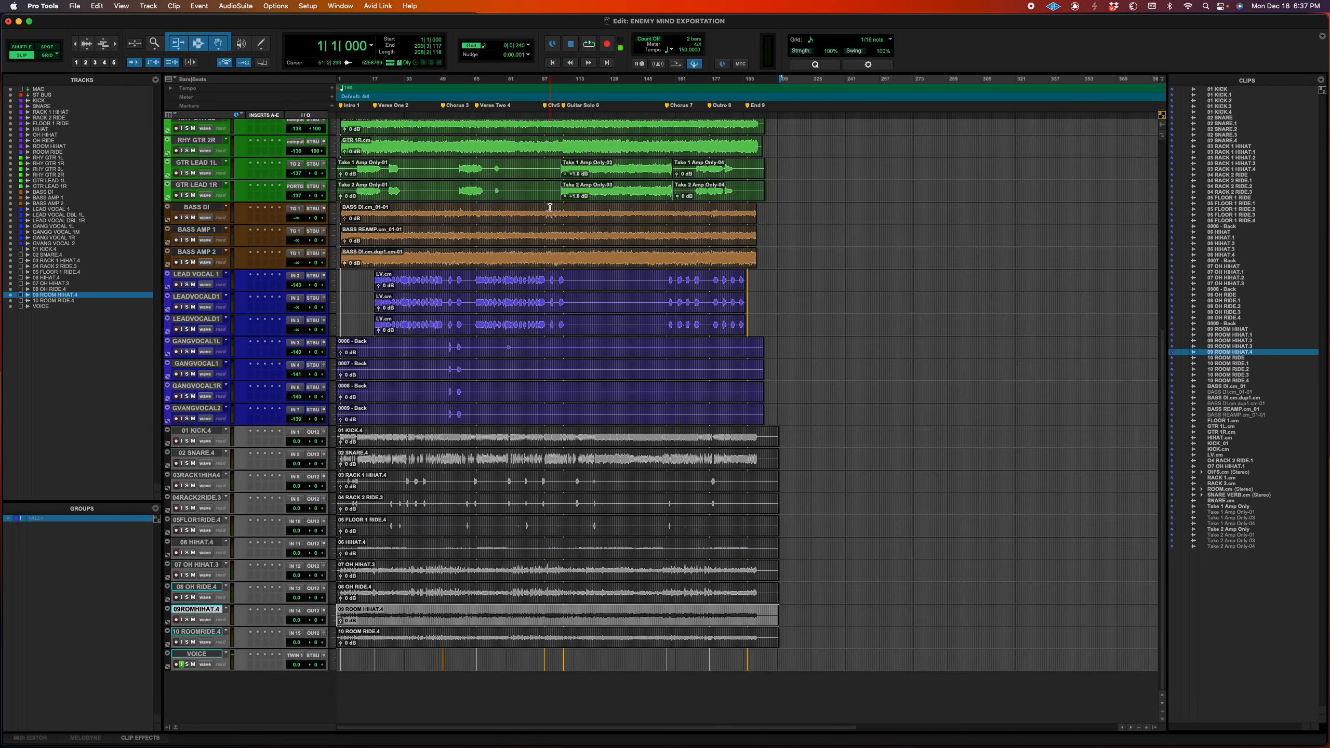